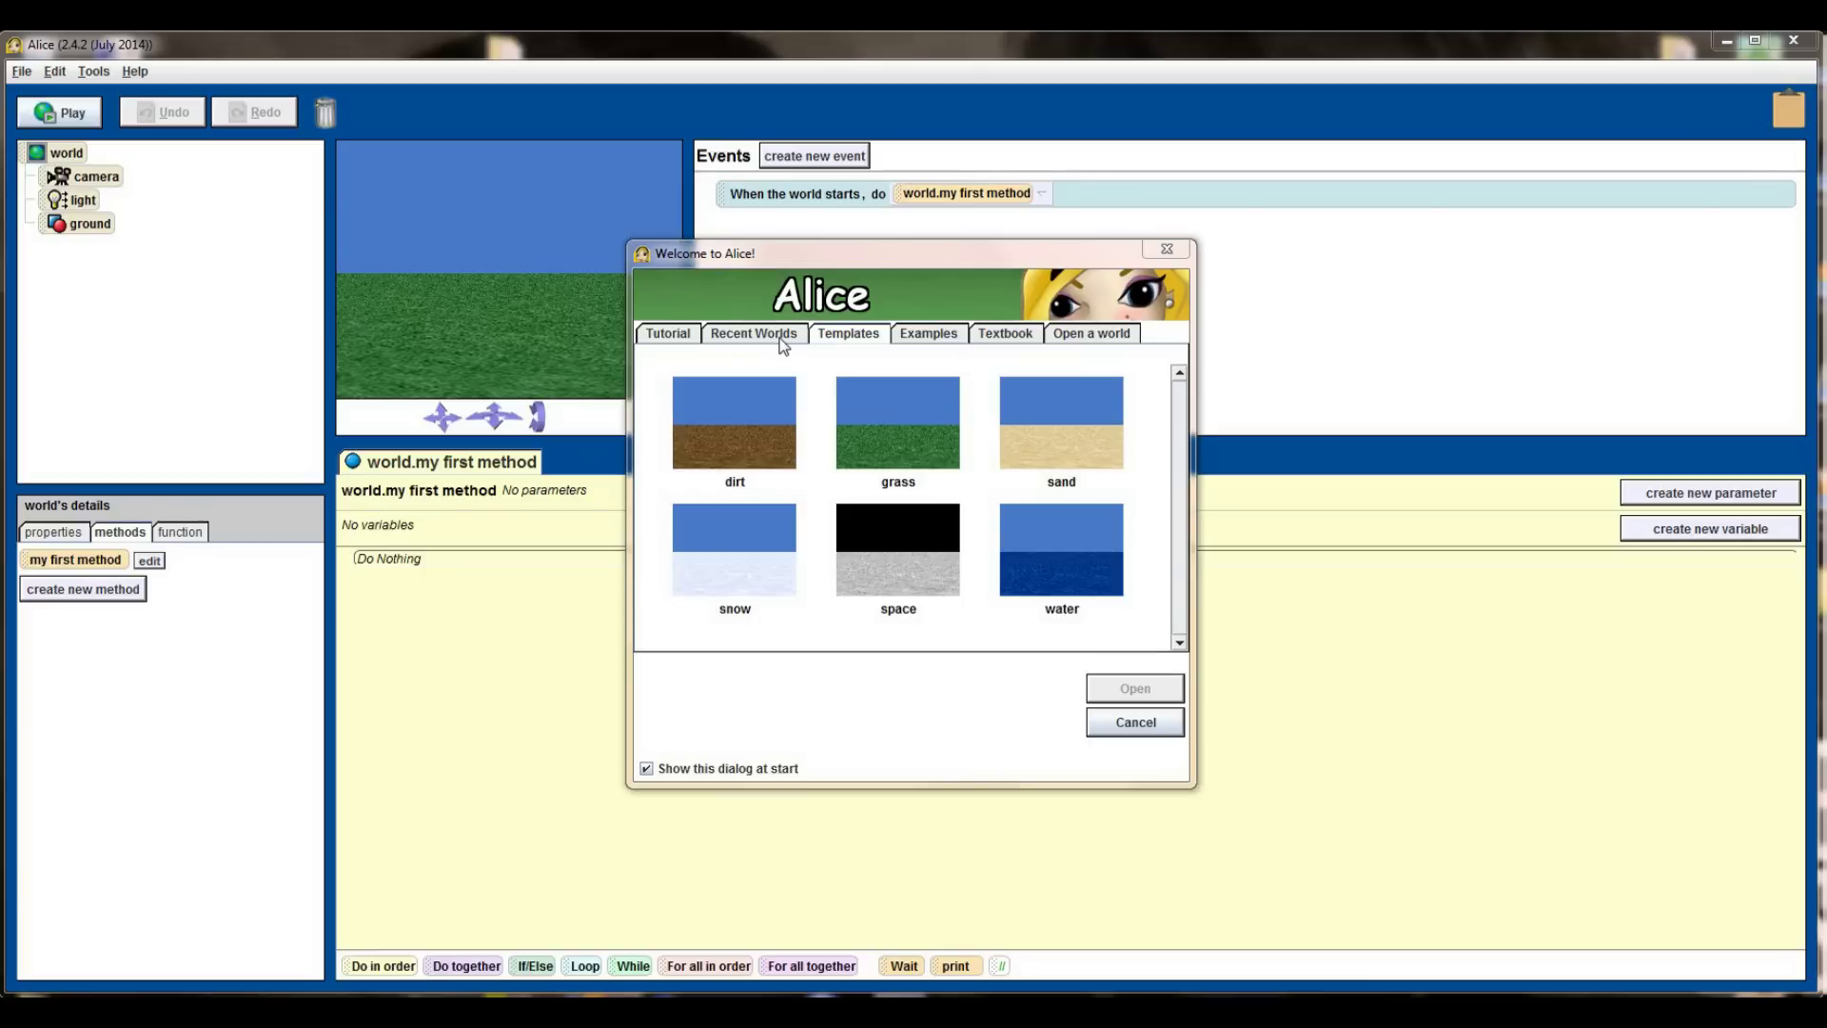
Open a new world from the grass template, retry File > New World, and dismiss the welcome dialog.
click(909, 426)
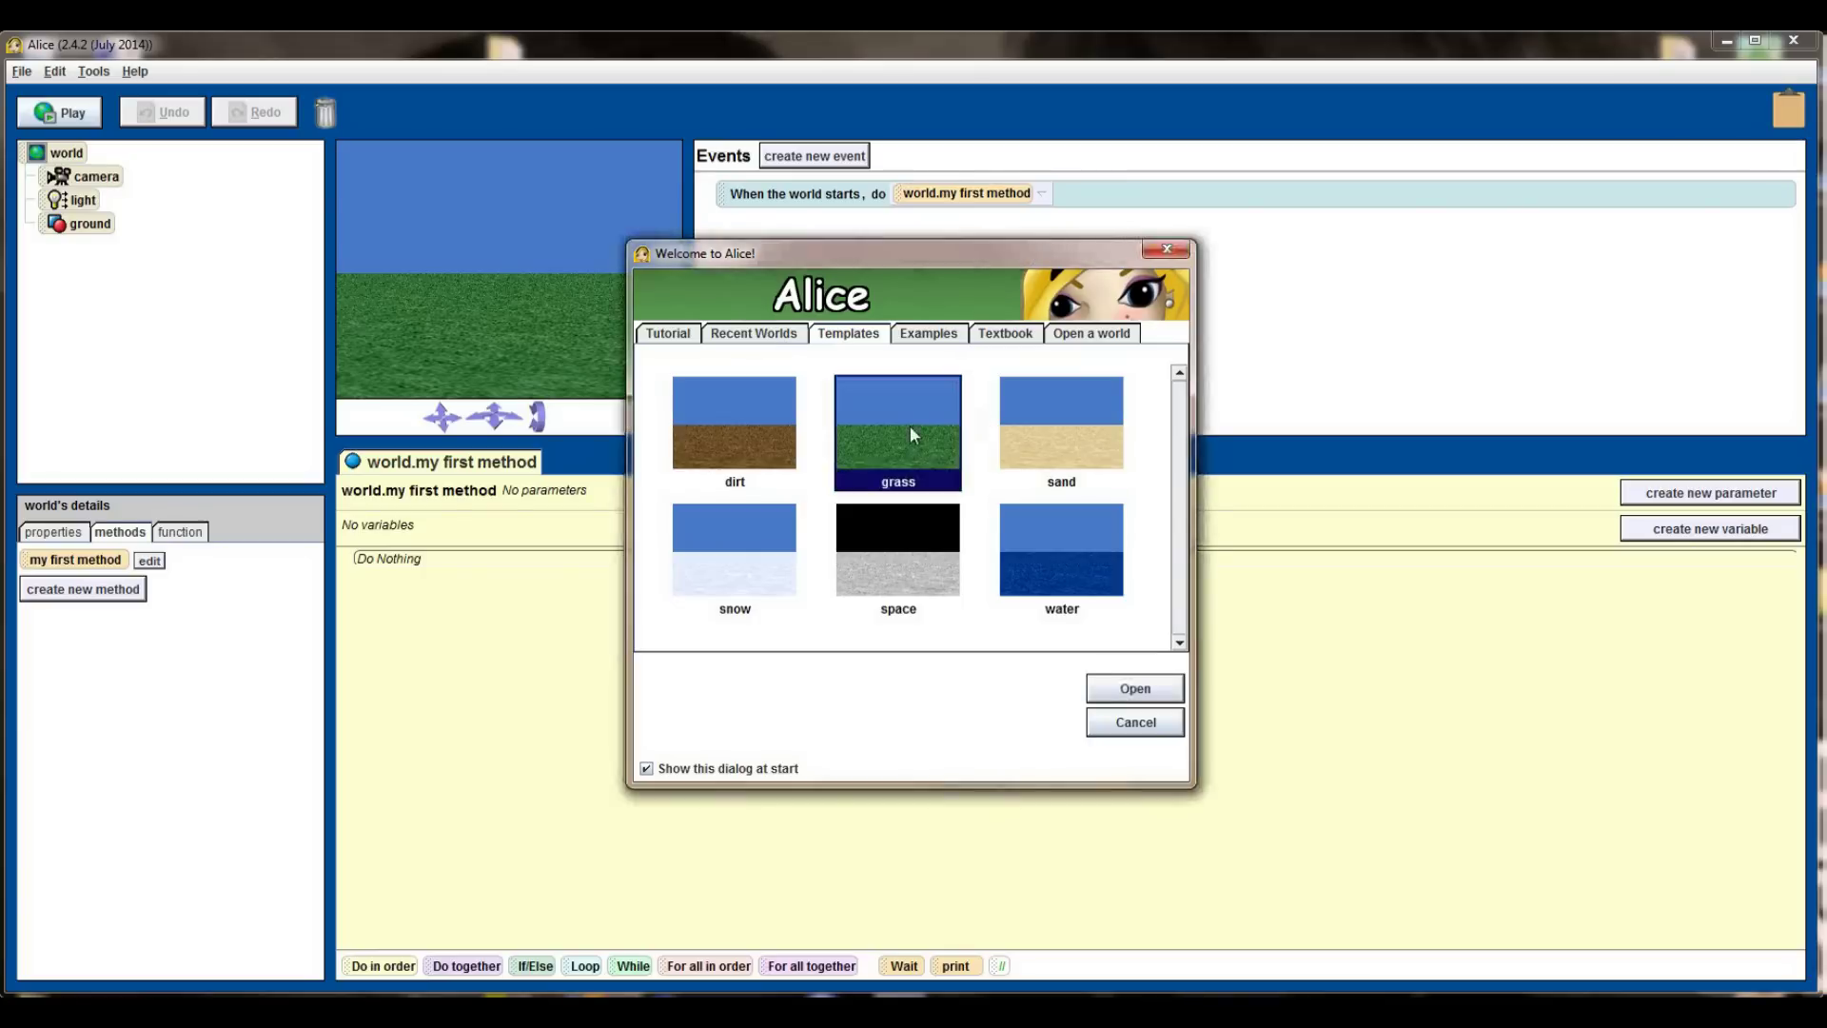
click(1154, 691)
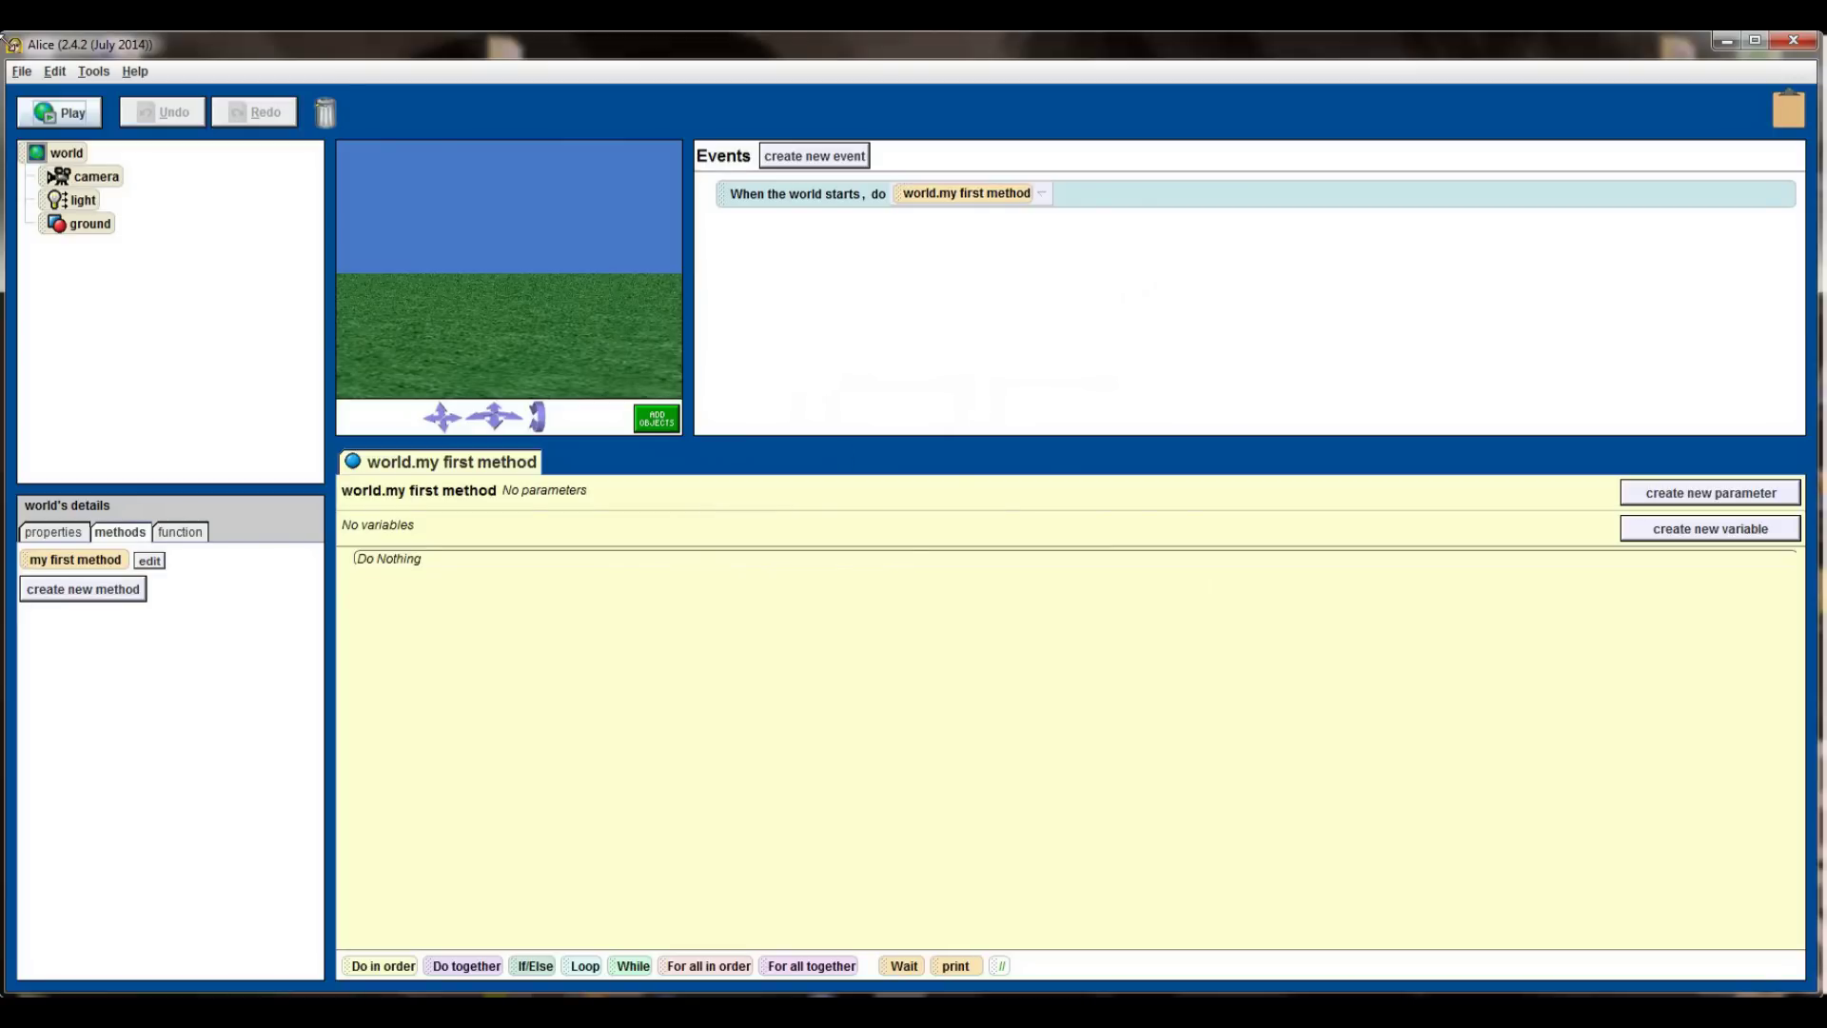
click(21, 72)
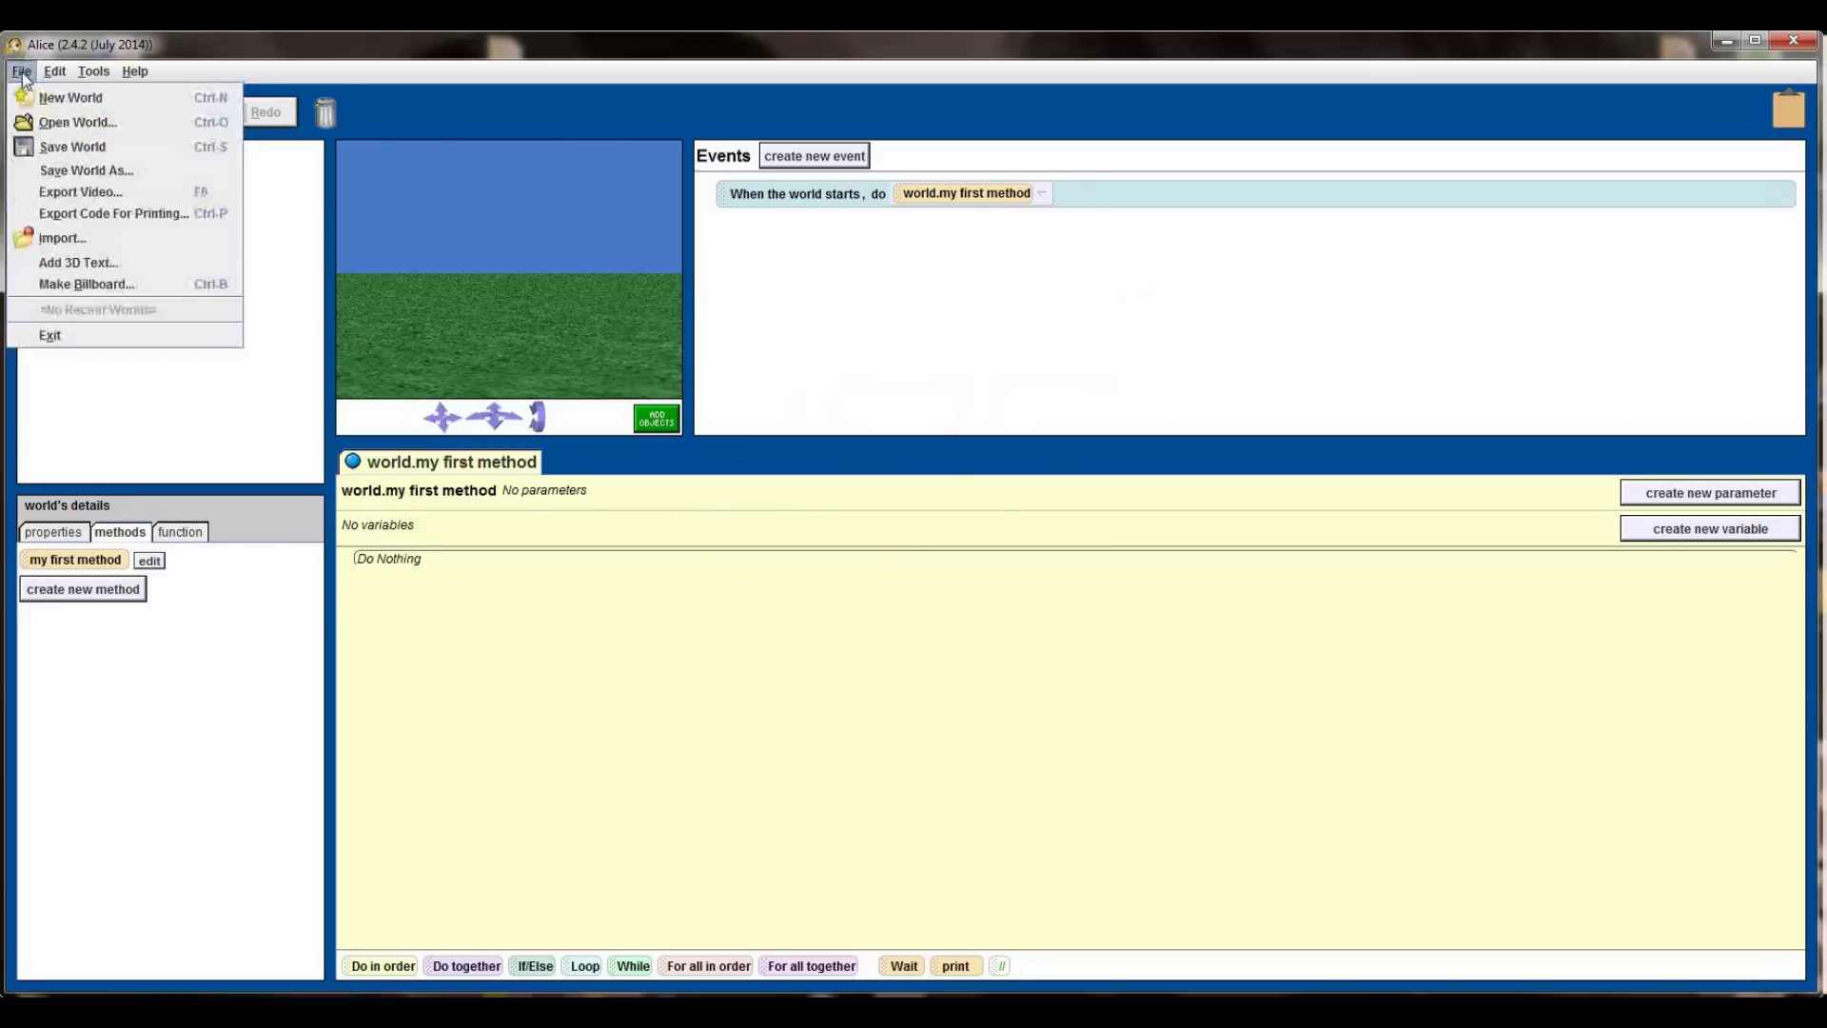
click(77, 106)
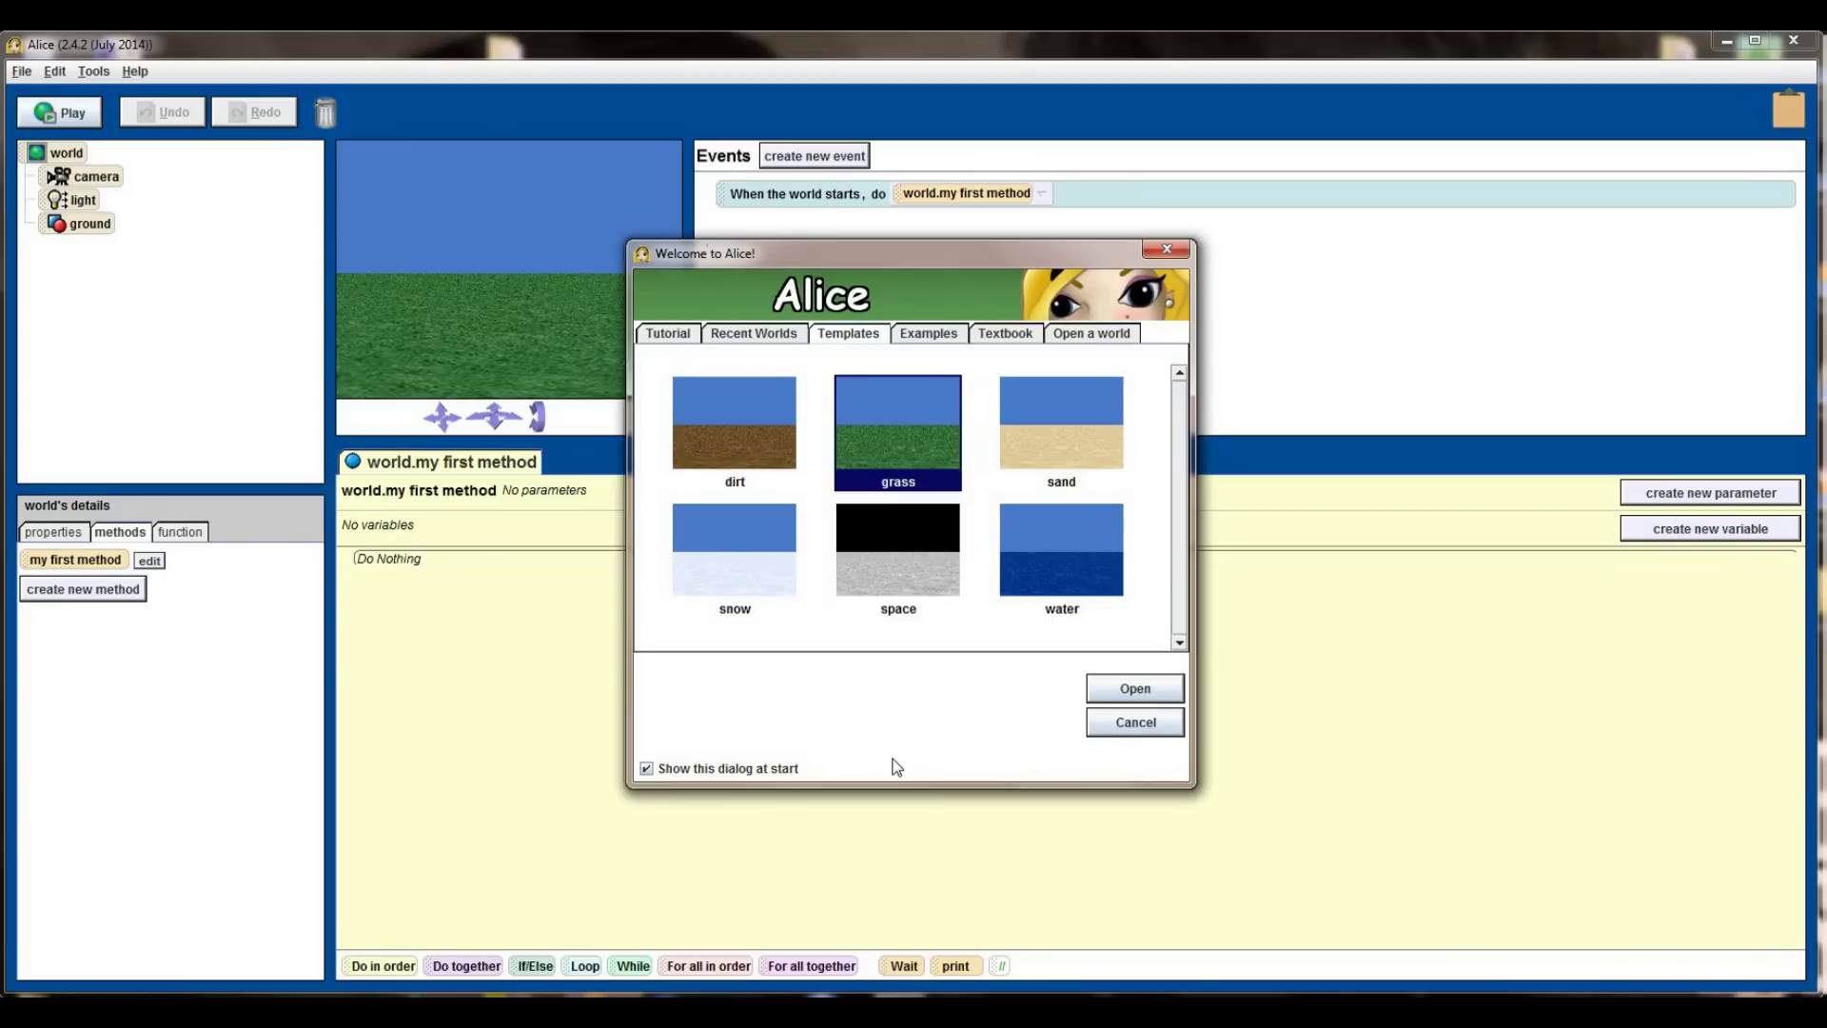
click(1169, 251)
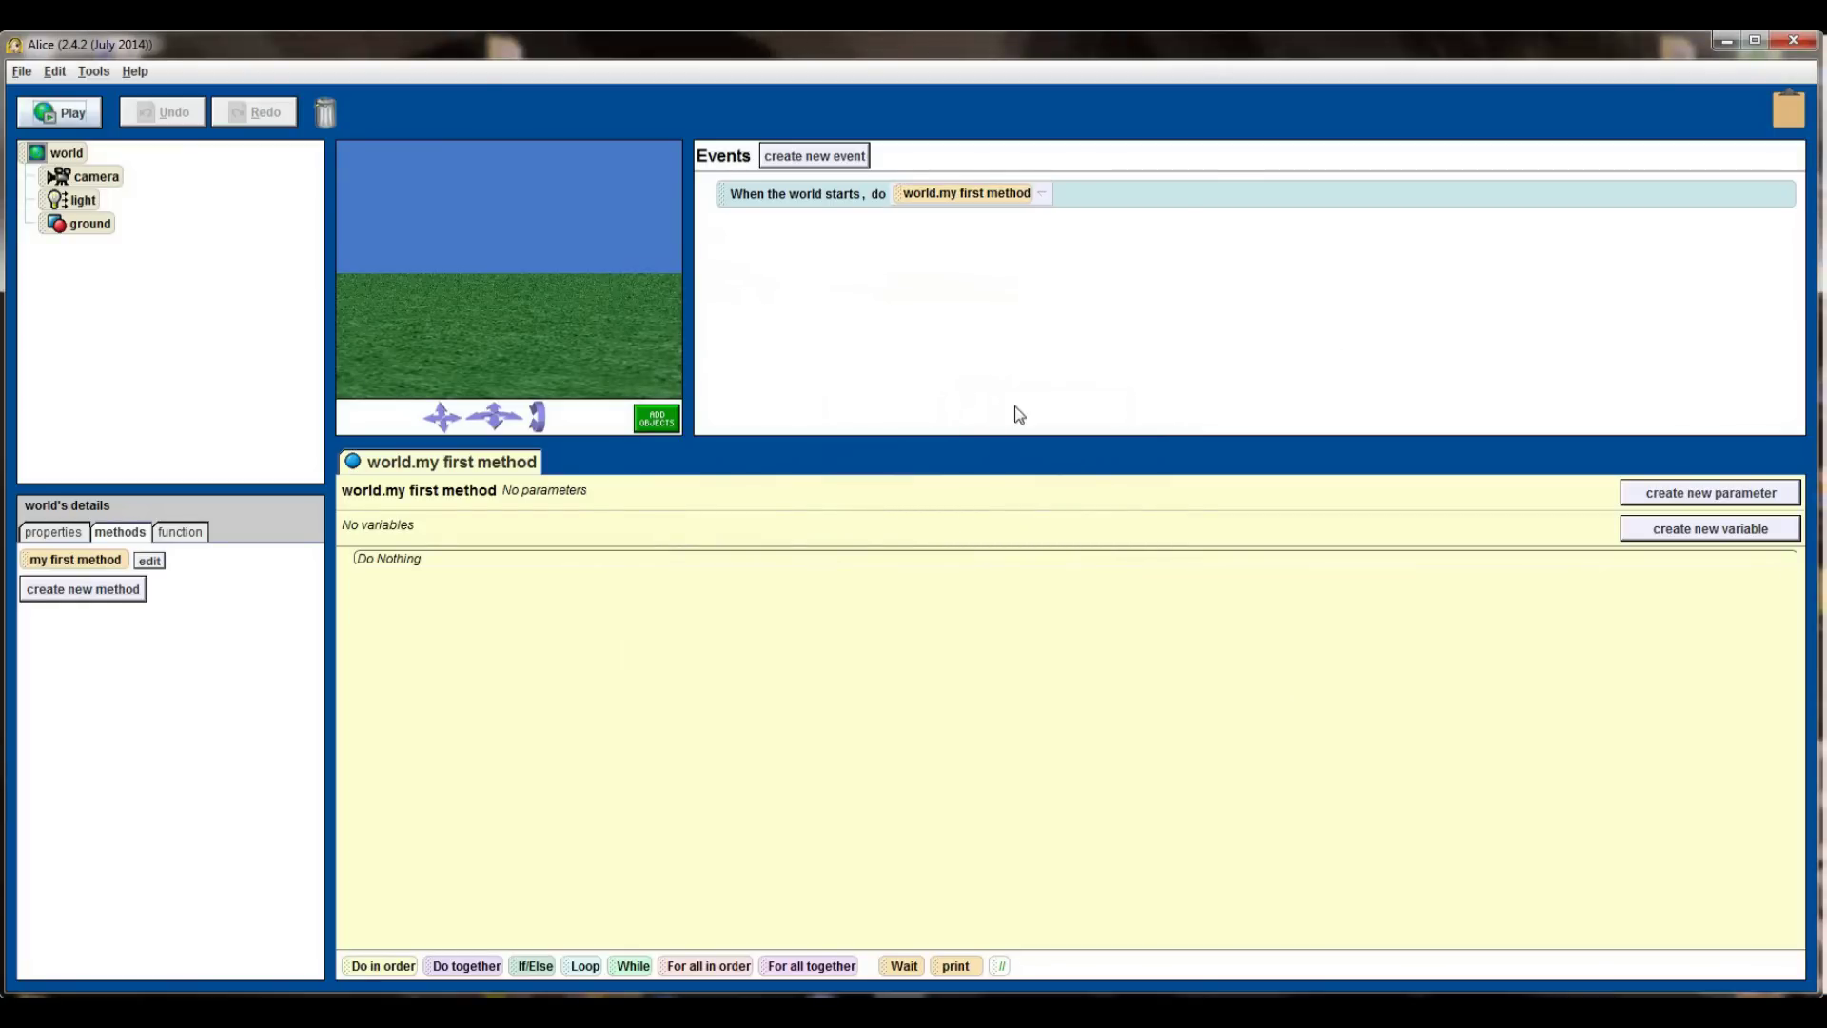
click(95, 226)
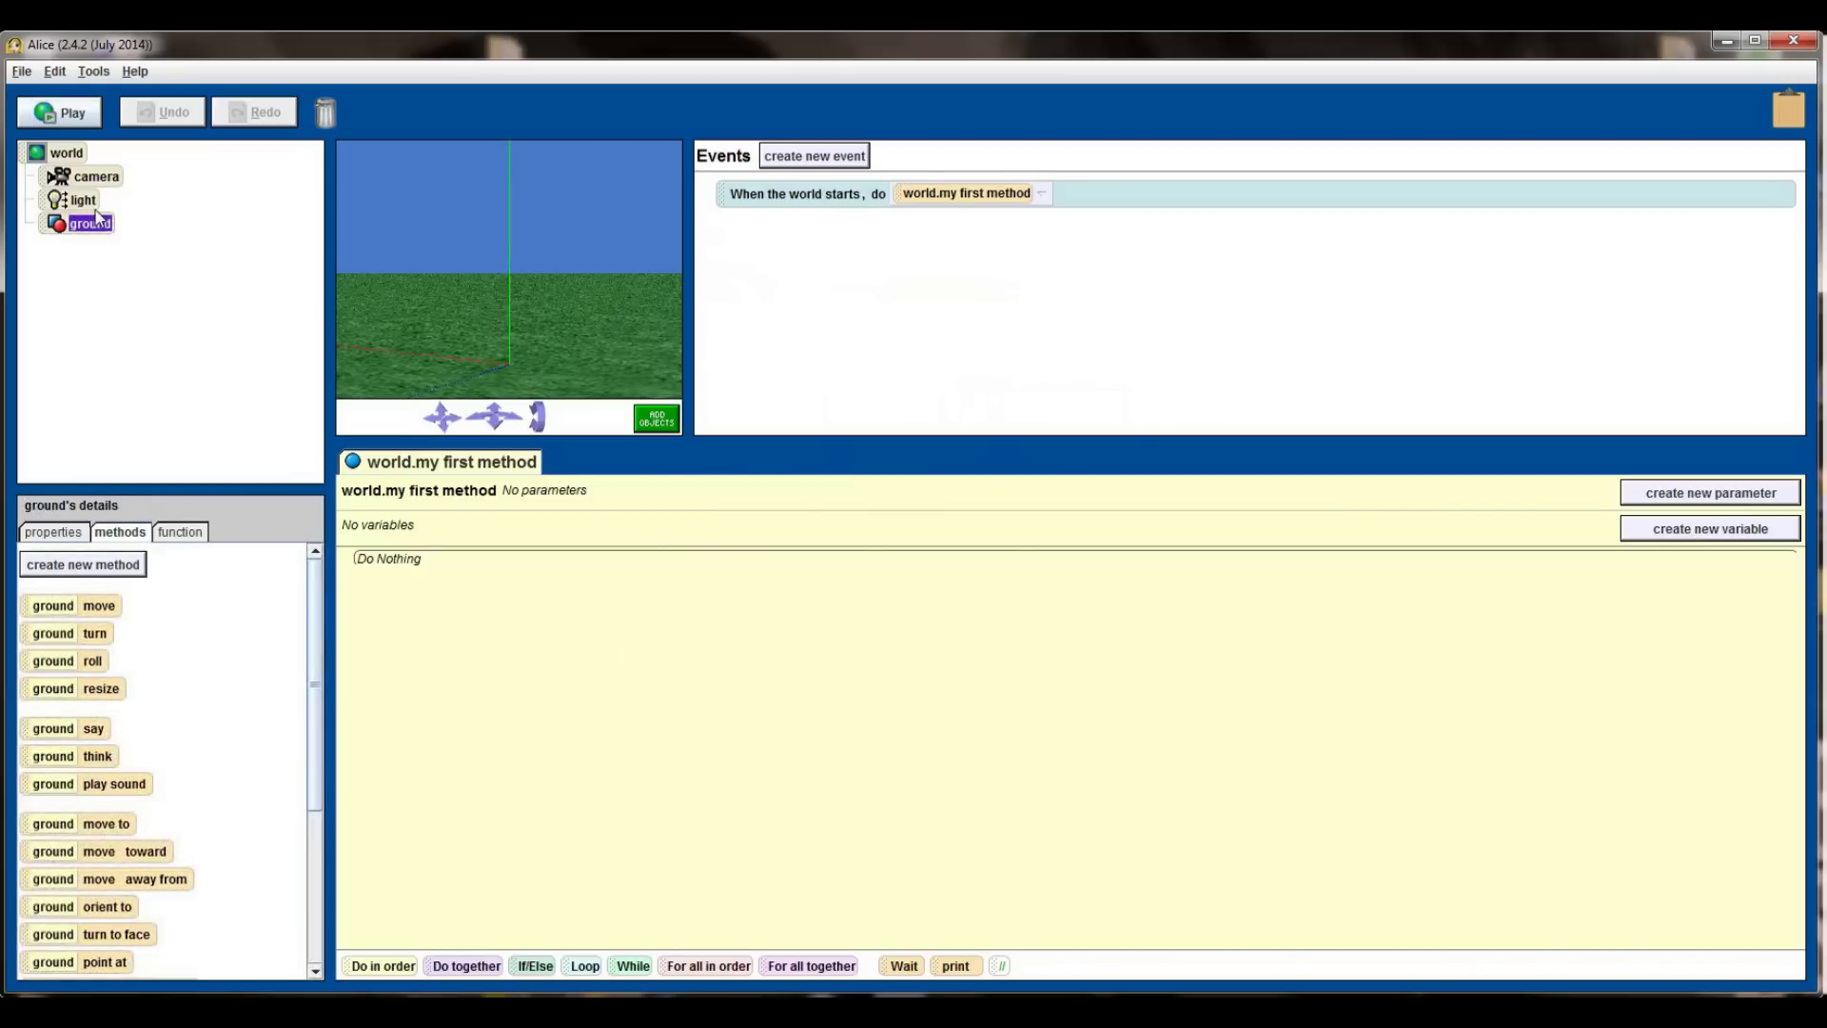
click(83, 201)
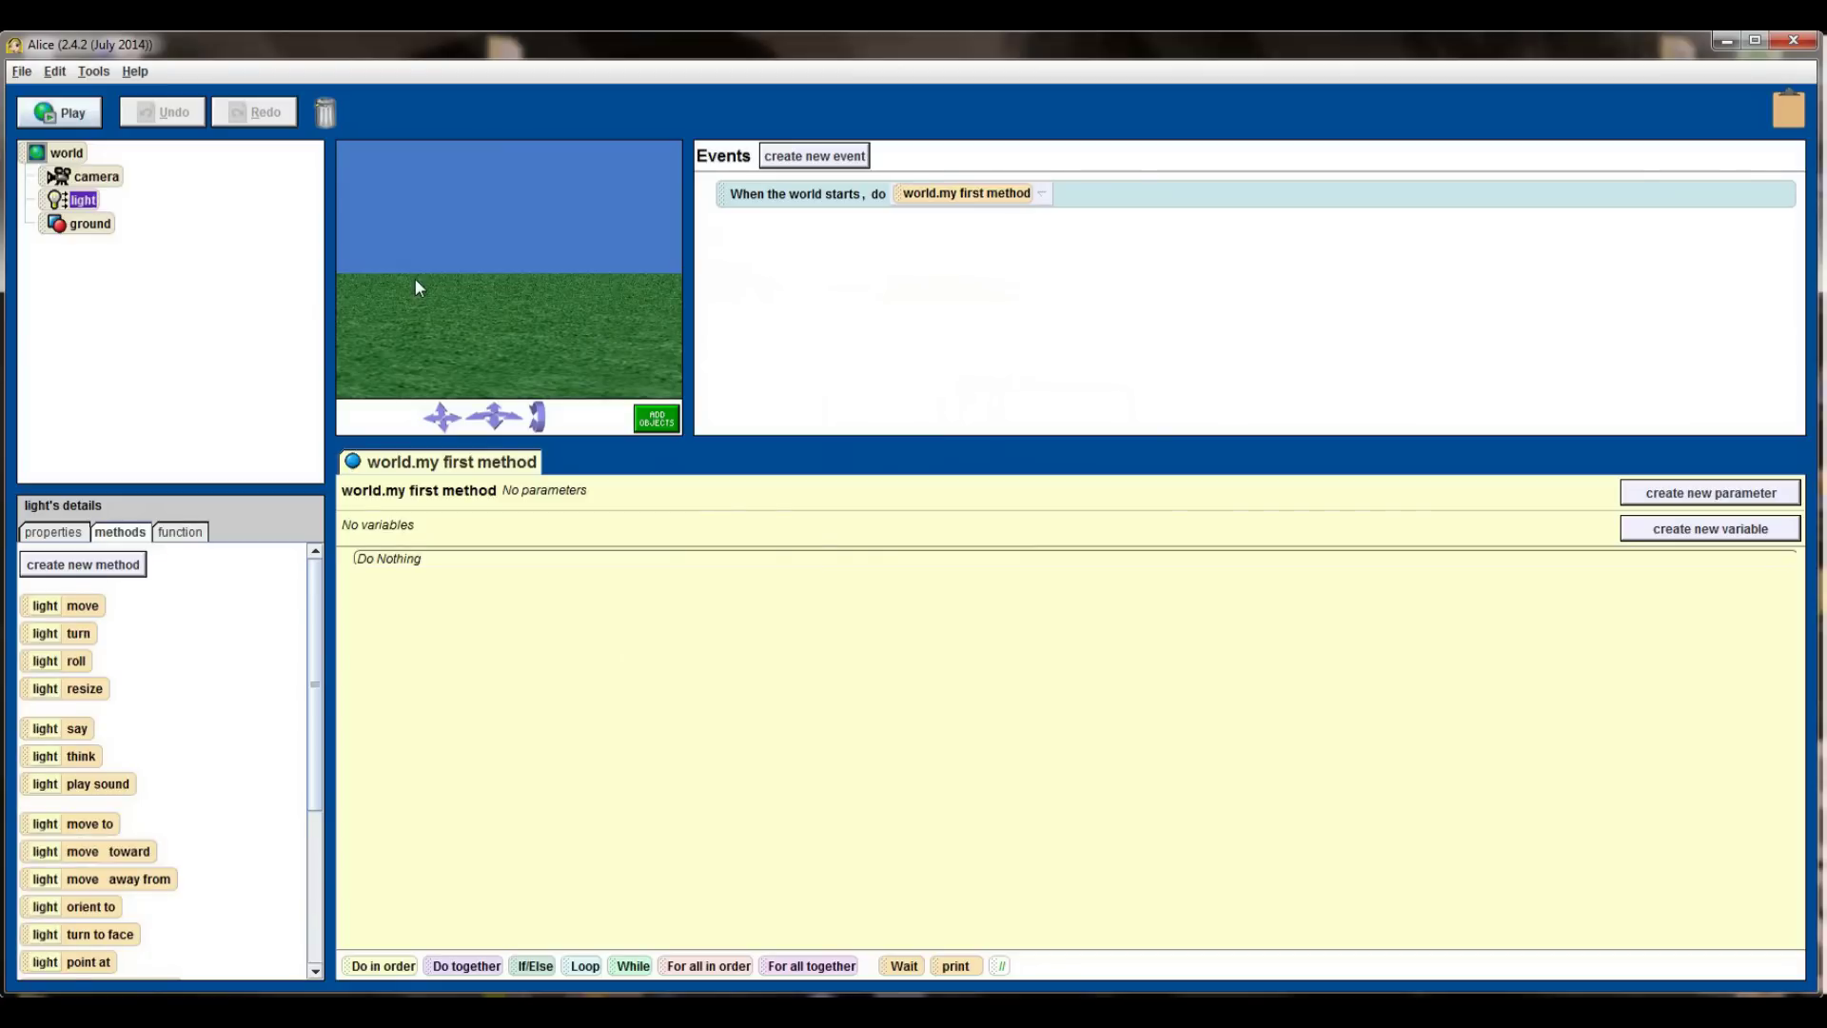
click(108, 179)
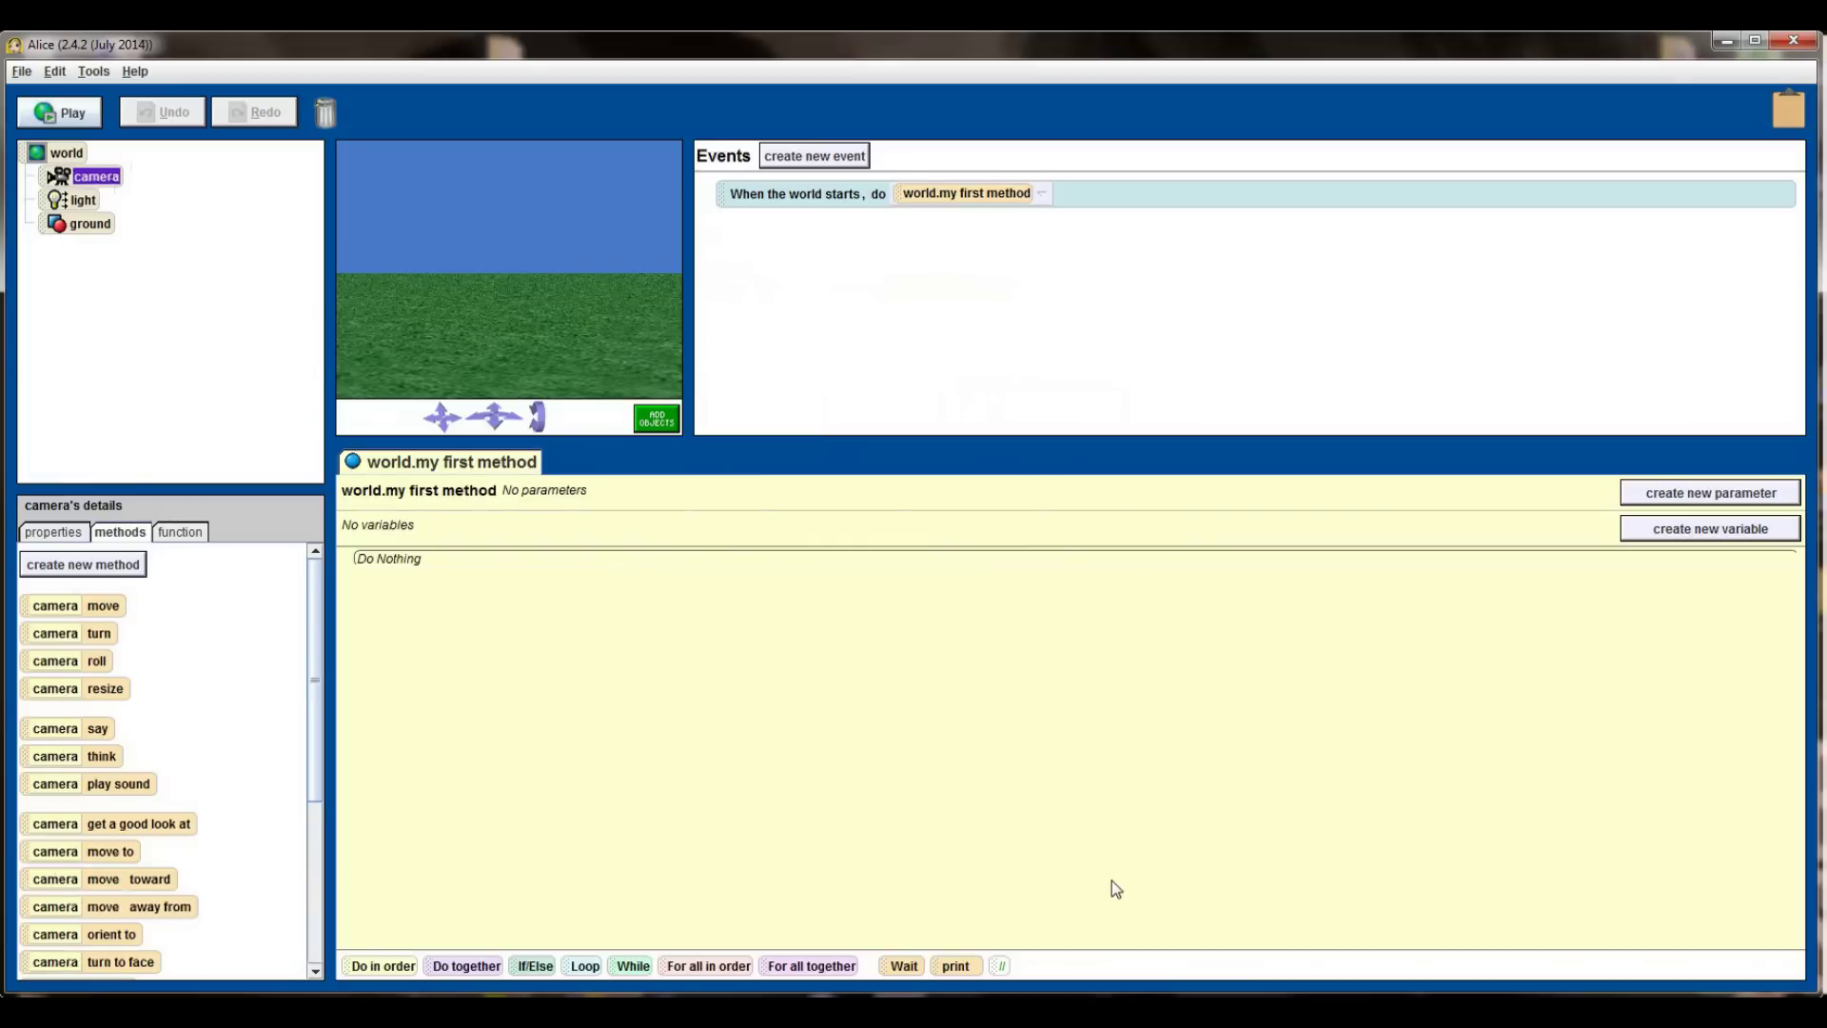
Enter scene setup with ADD OBJECTS and browse the Local Gallery into the Ancients folder.
click(657, 428)
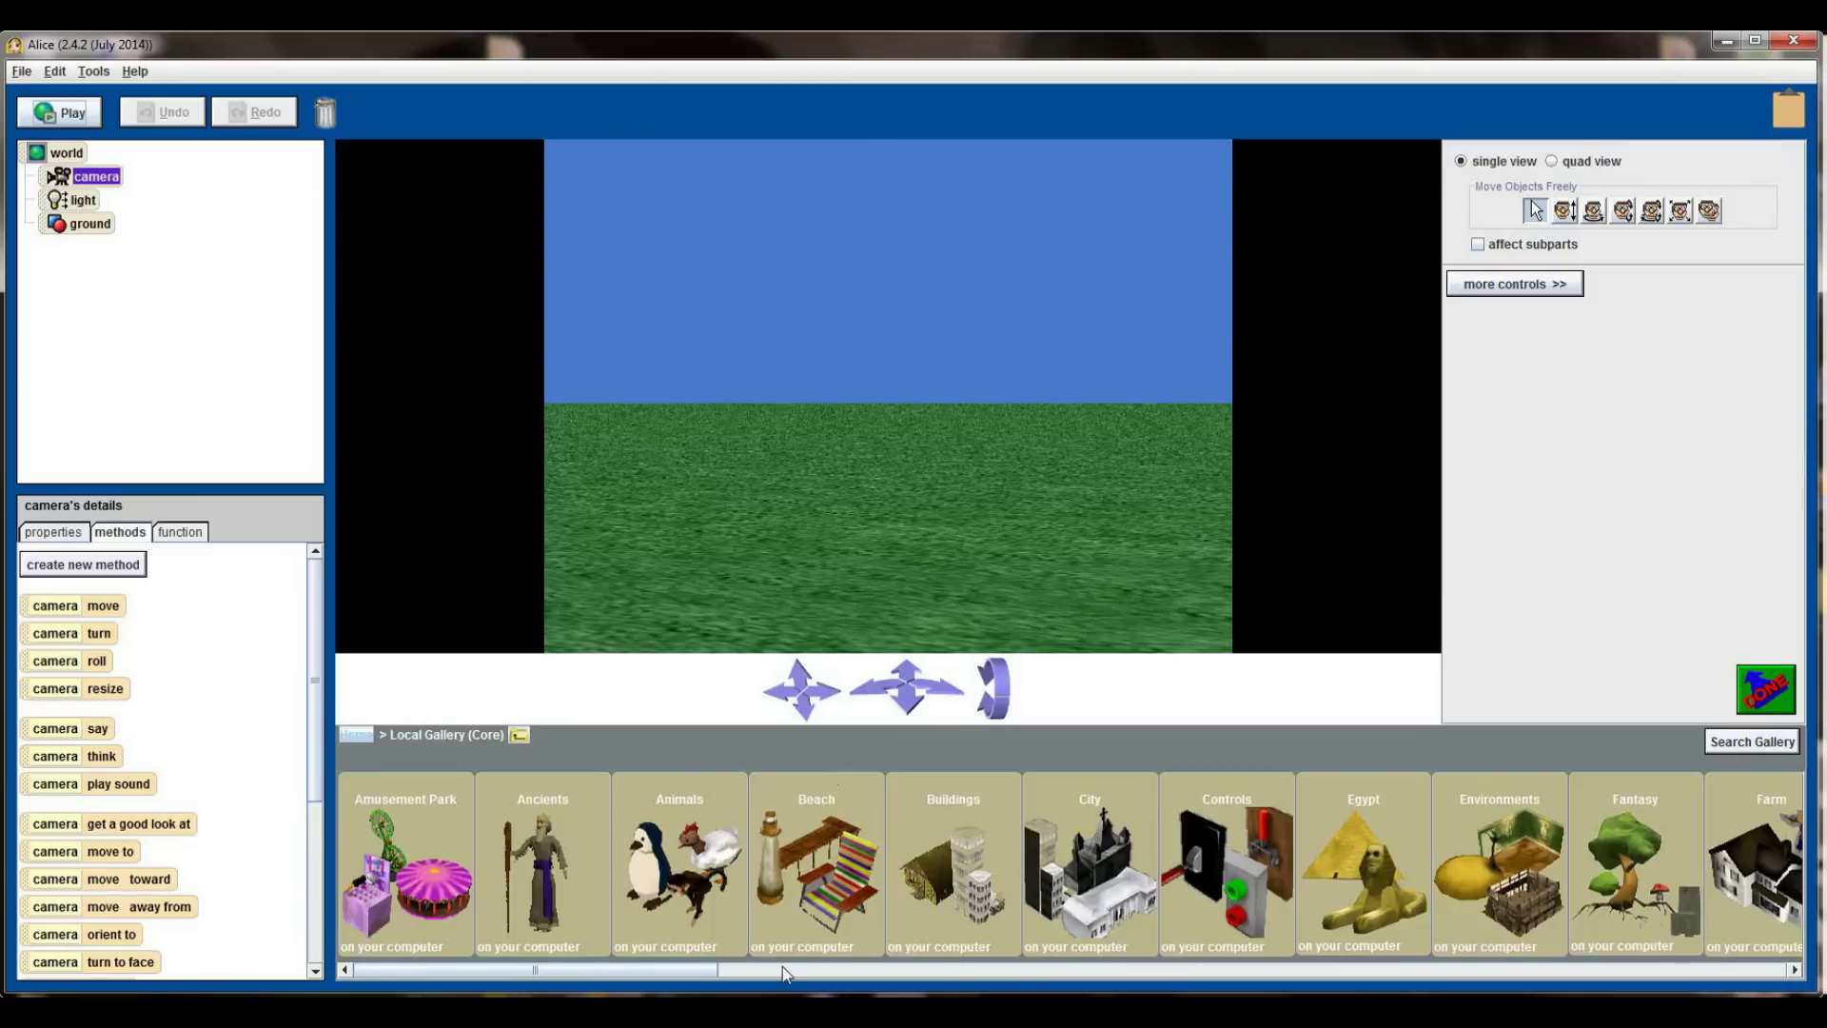
drag(699, 978, 649, 986)
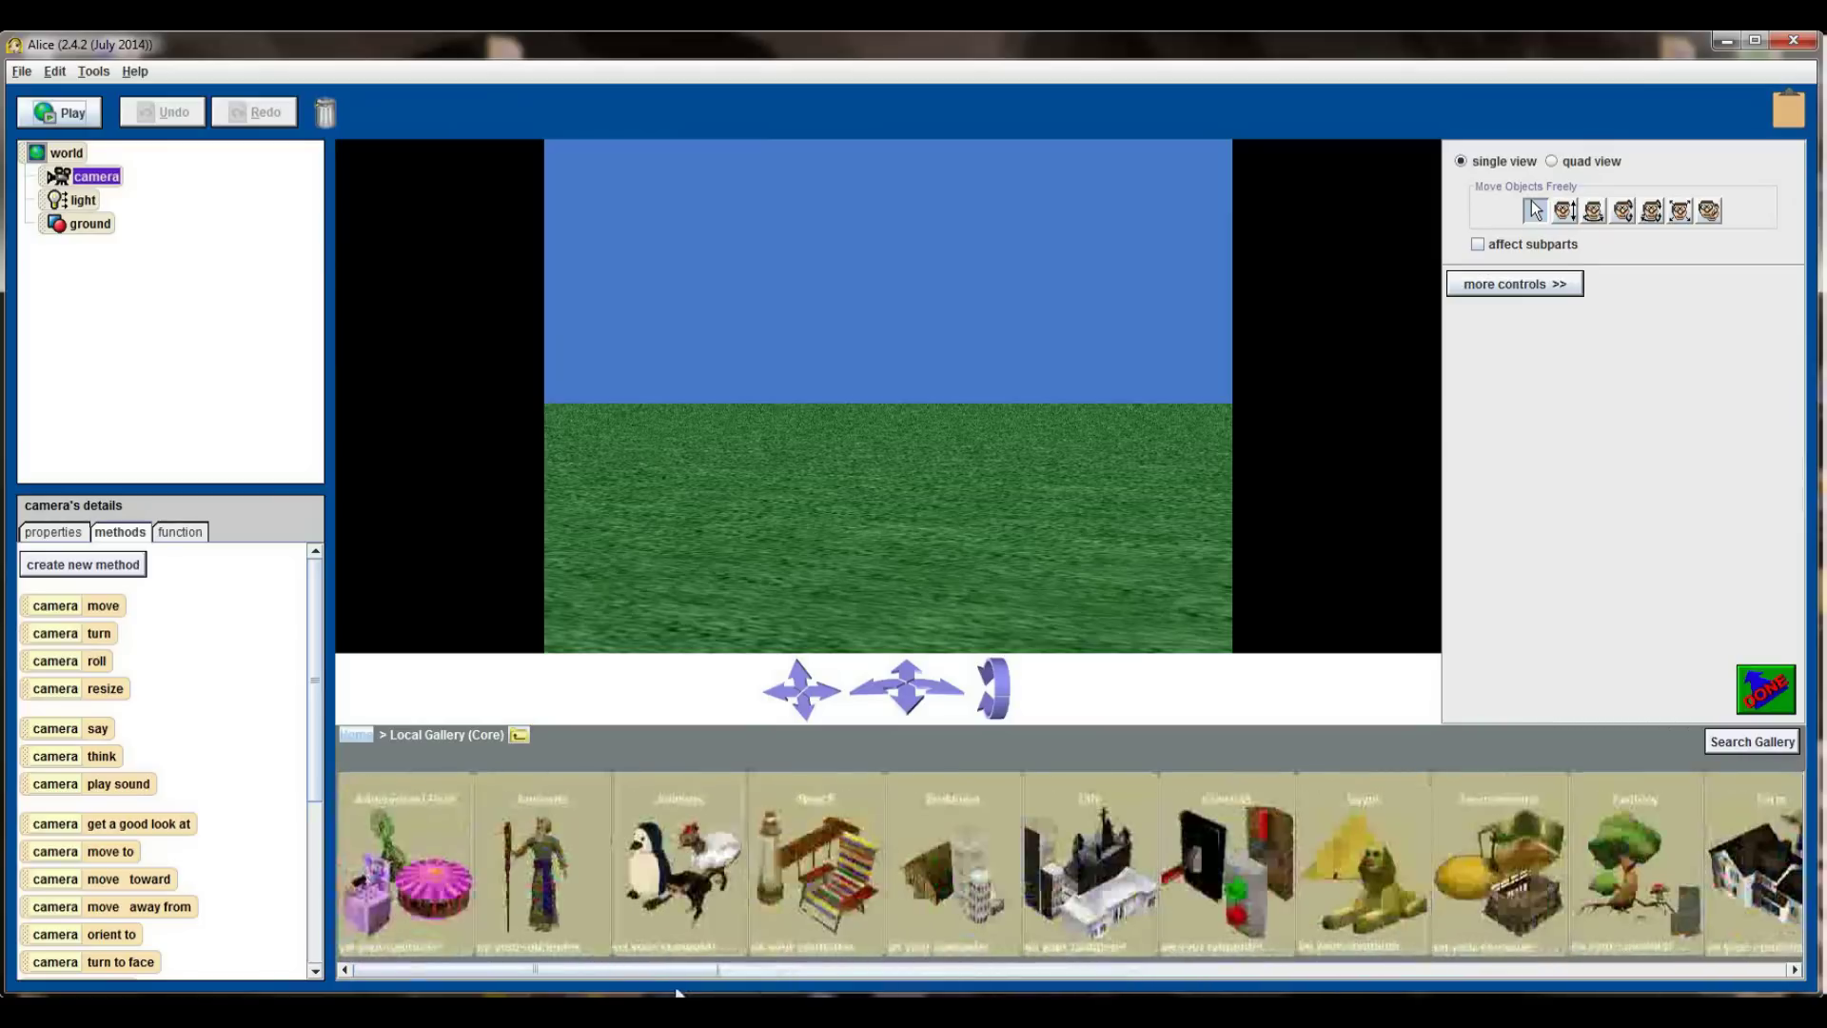
click(549, 875)
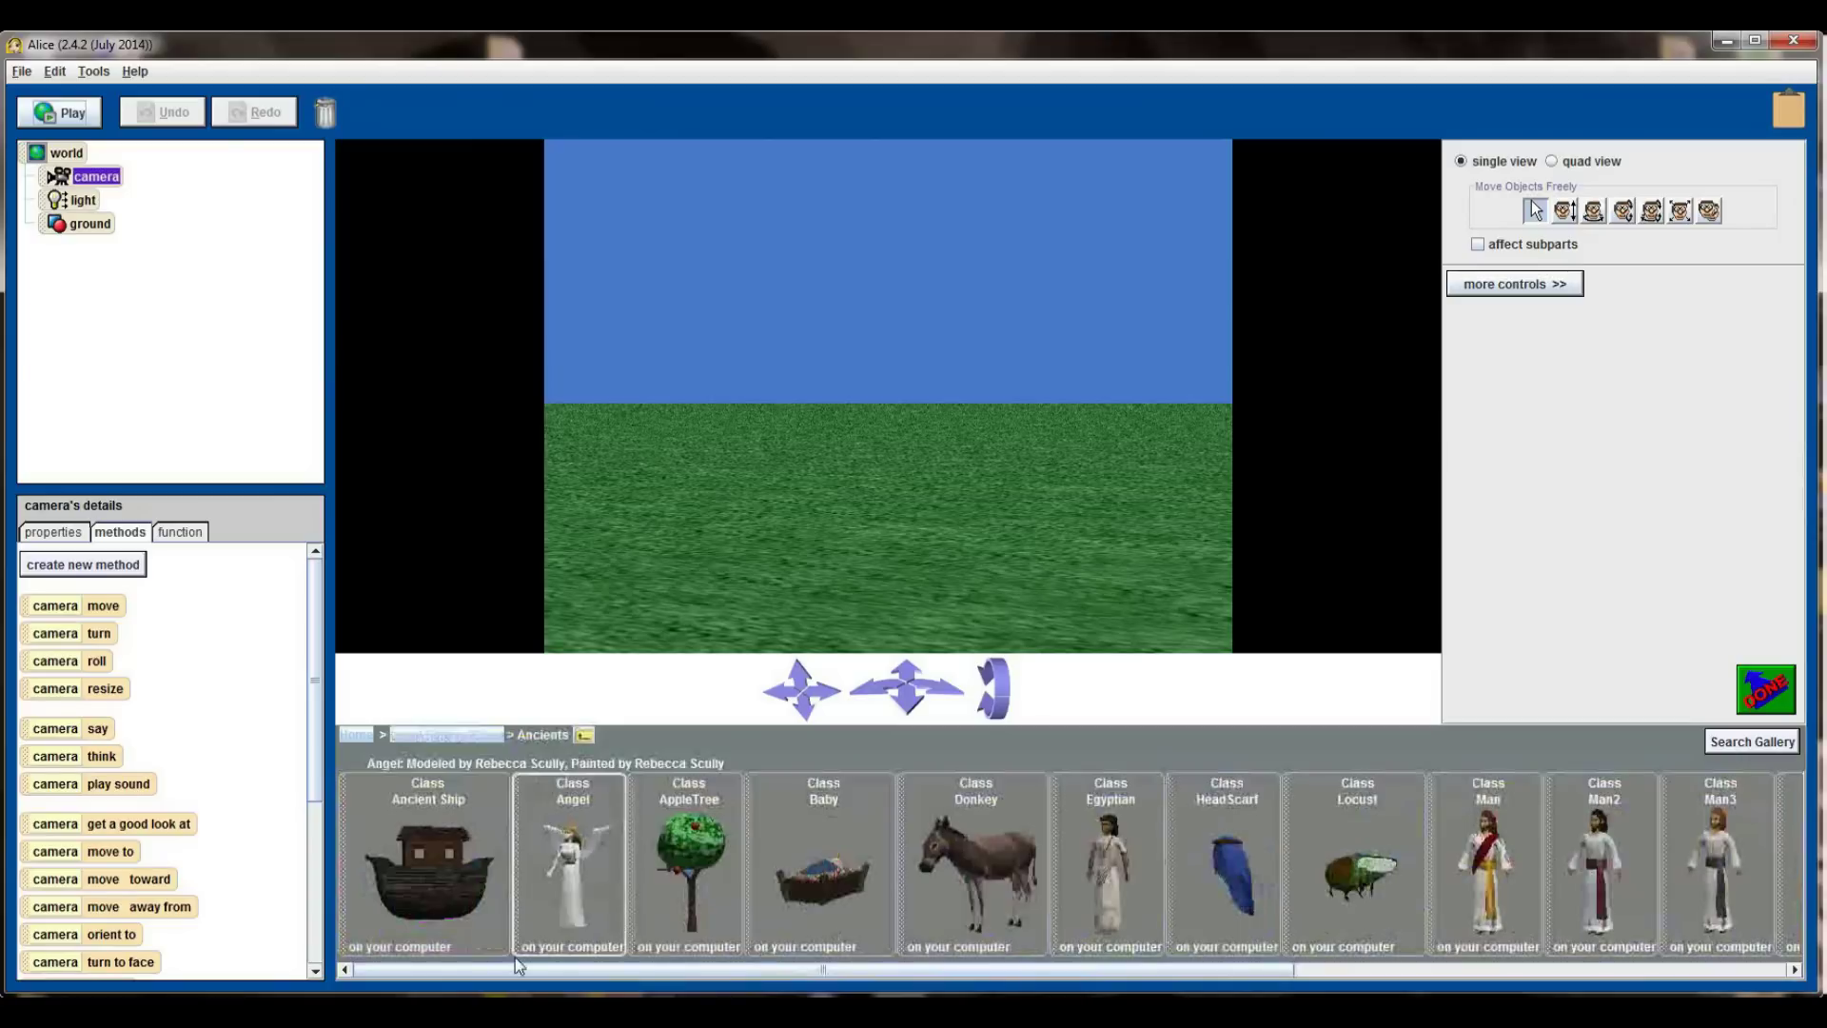
Return to the Local Gallery, reopen Ancients, and add the Angel model to the world.
mouse_move(507, 969)
mouse_down()
mouse_move(540, 987)
mouse_move(999, 979)
mouse_move(487, 968)
mouse_up()
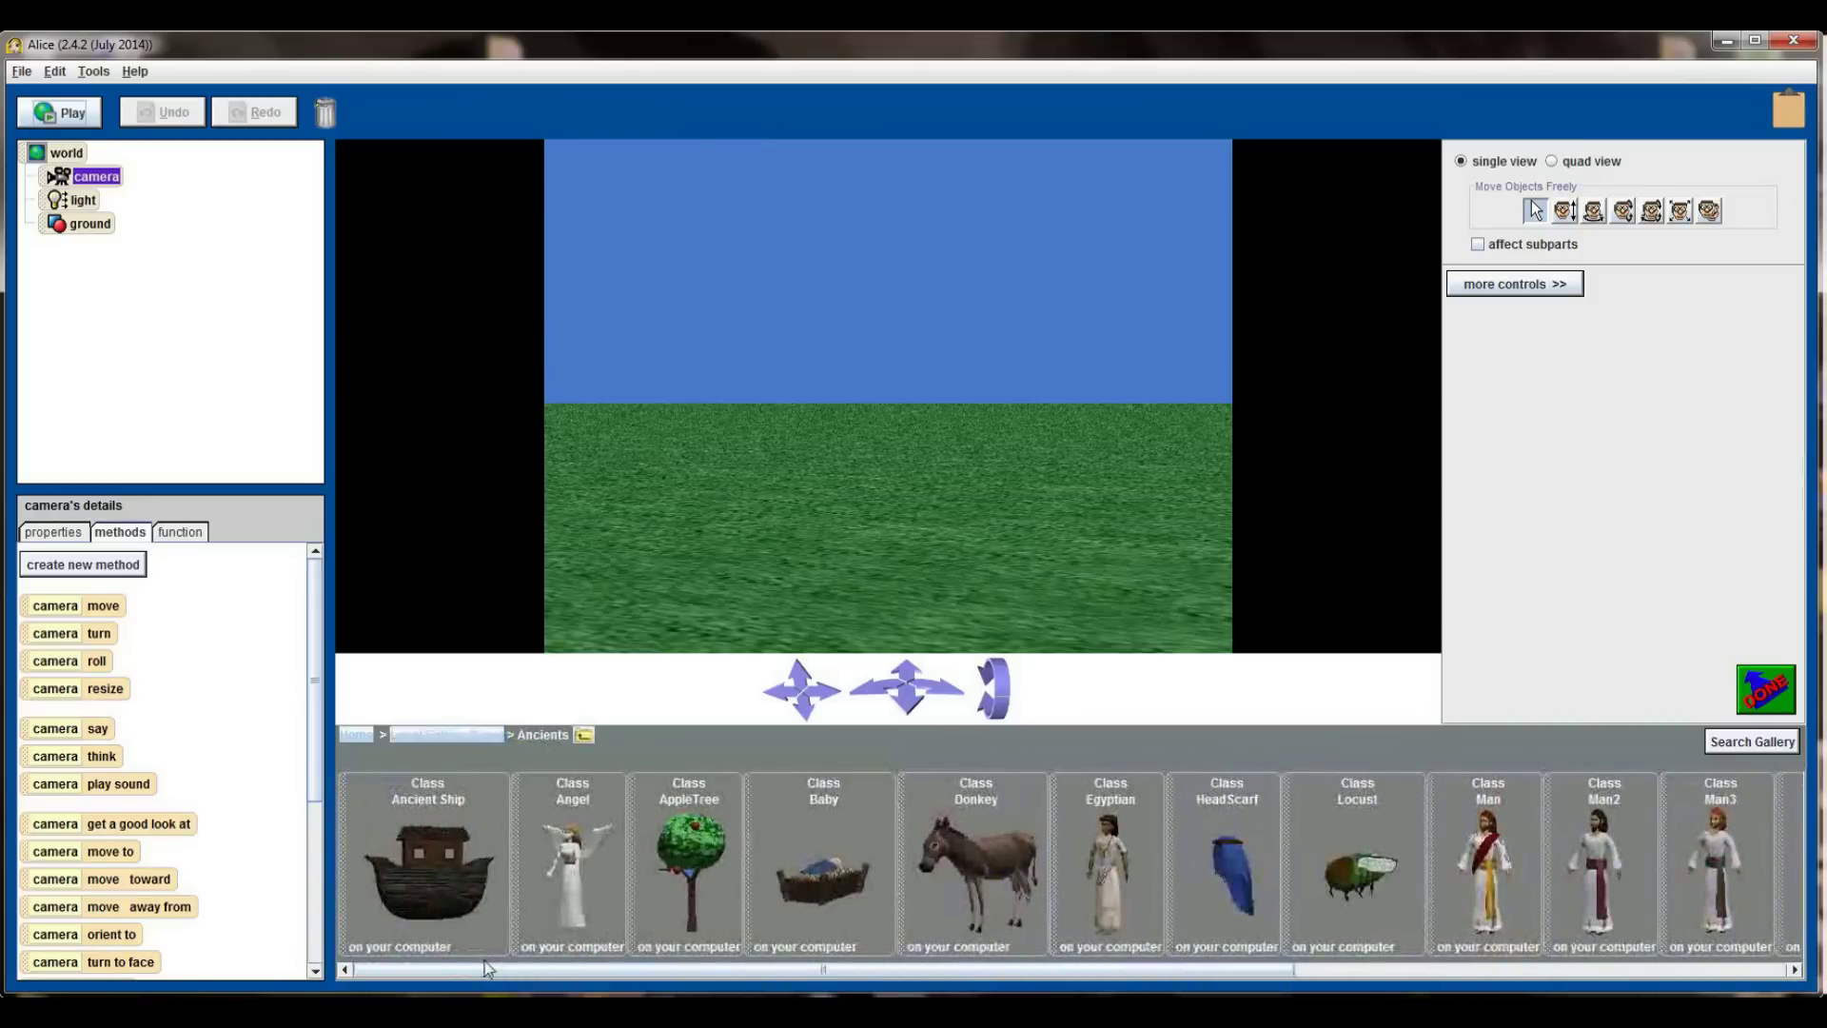
click(462, 735)
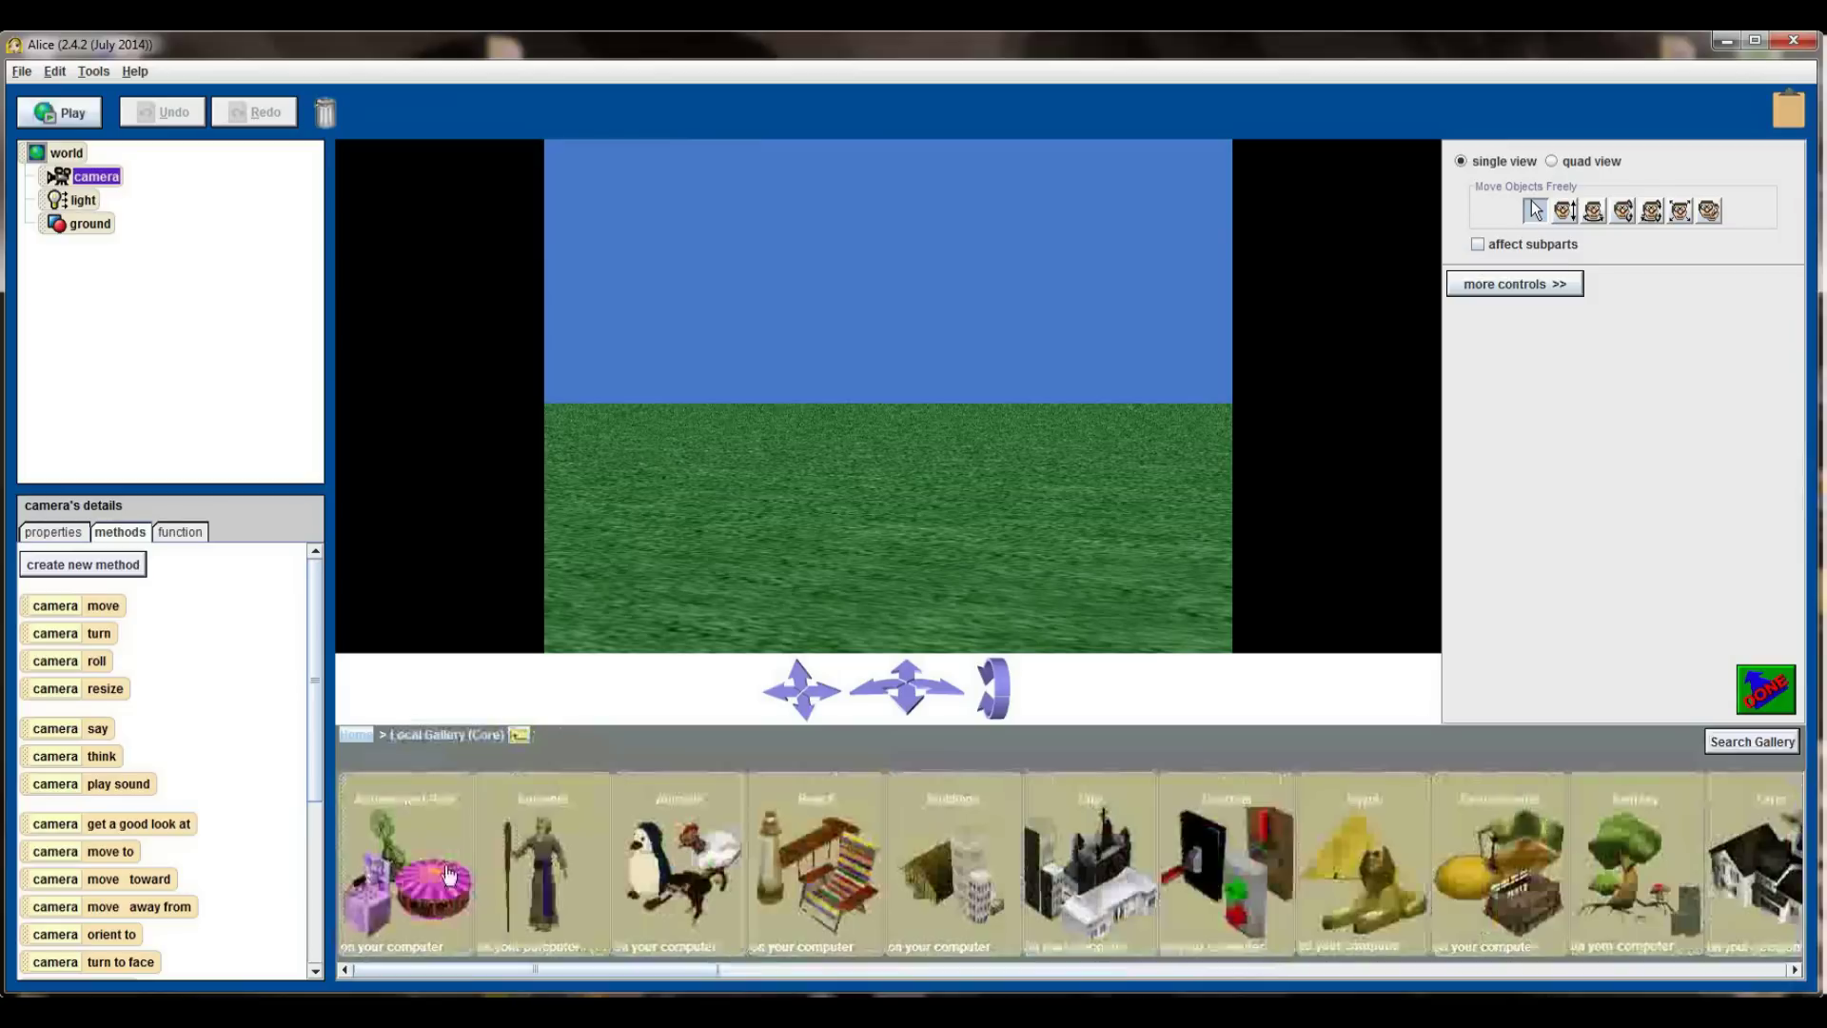
click(544, 883)
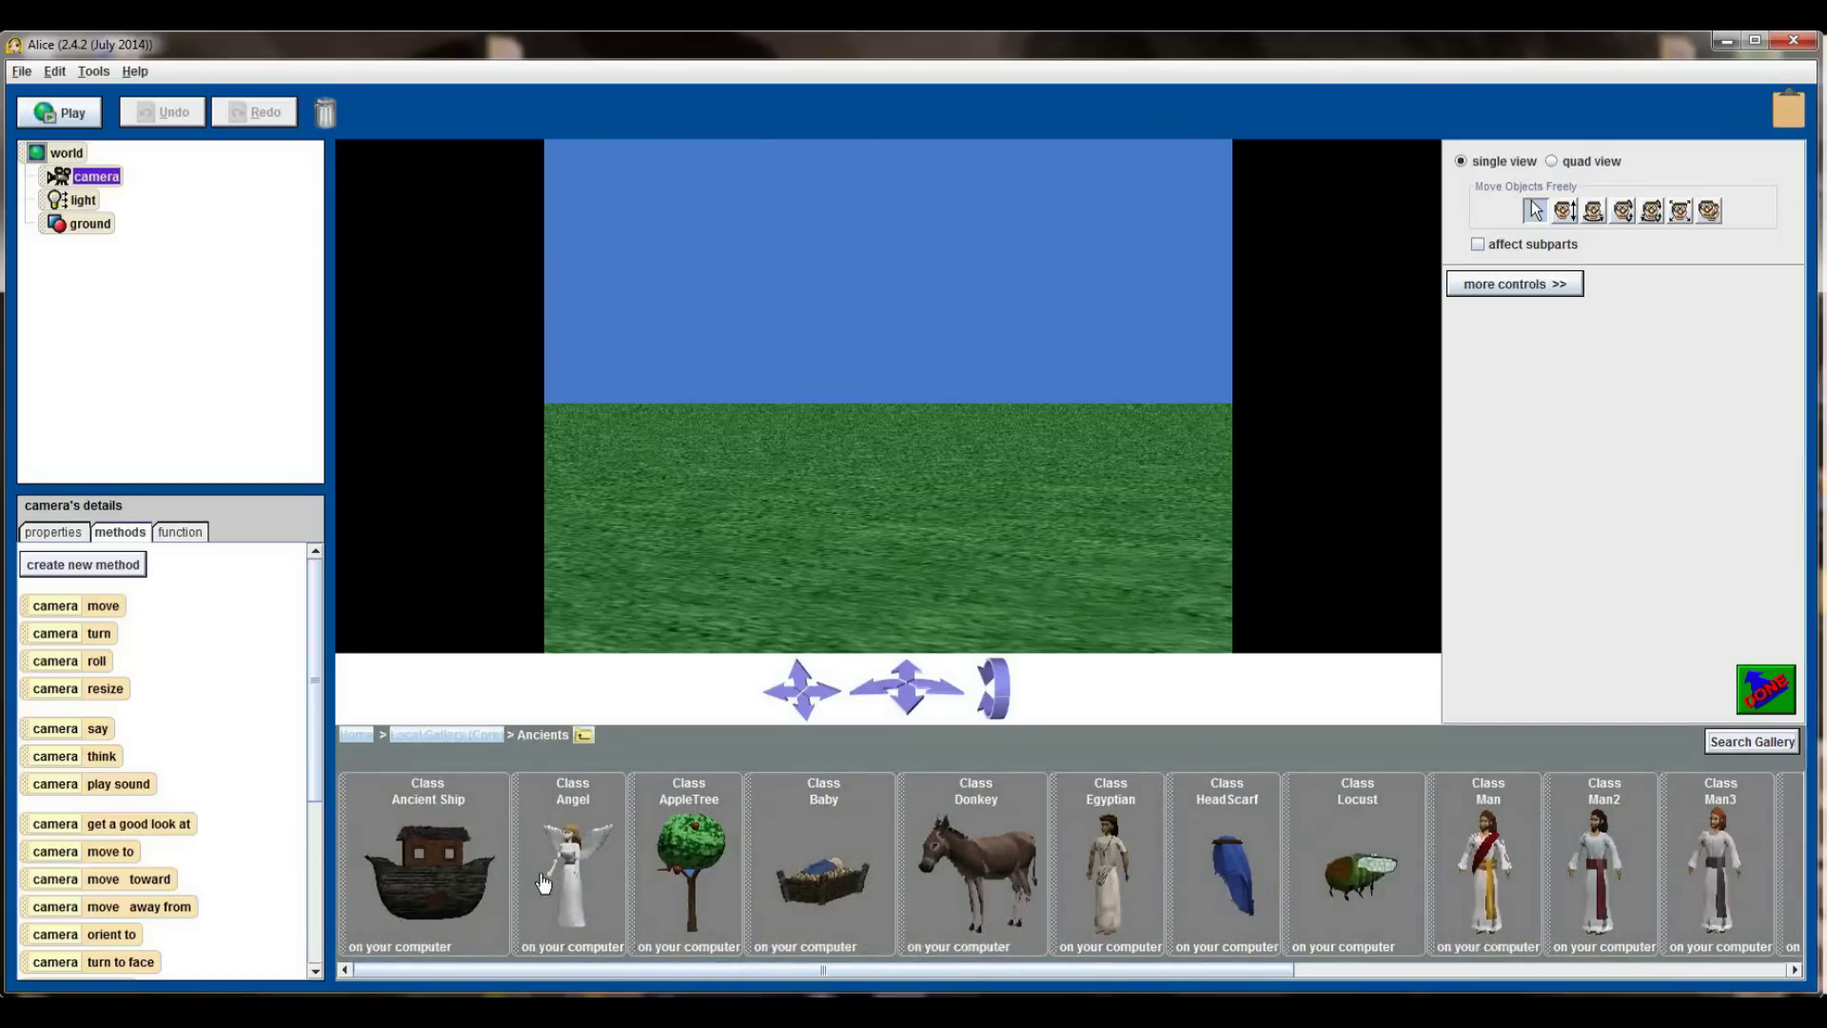
click(582, 883)
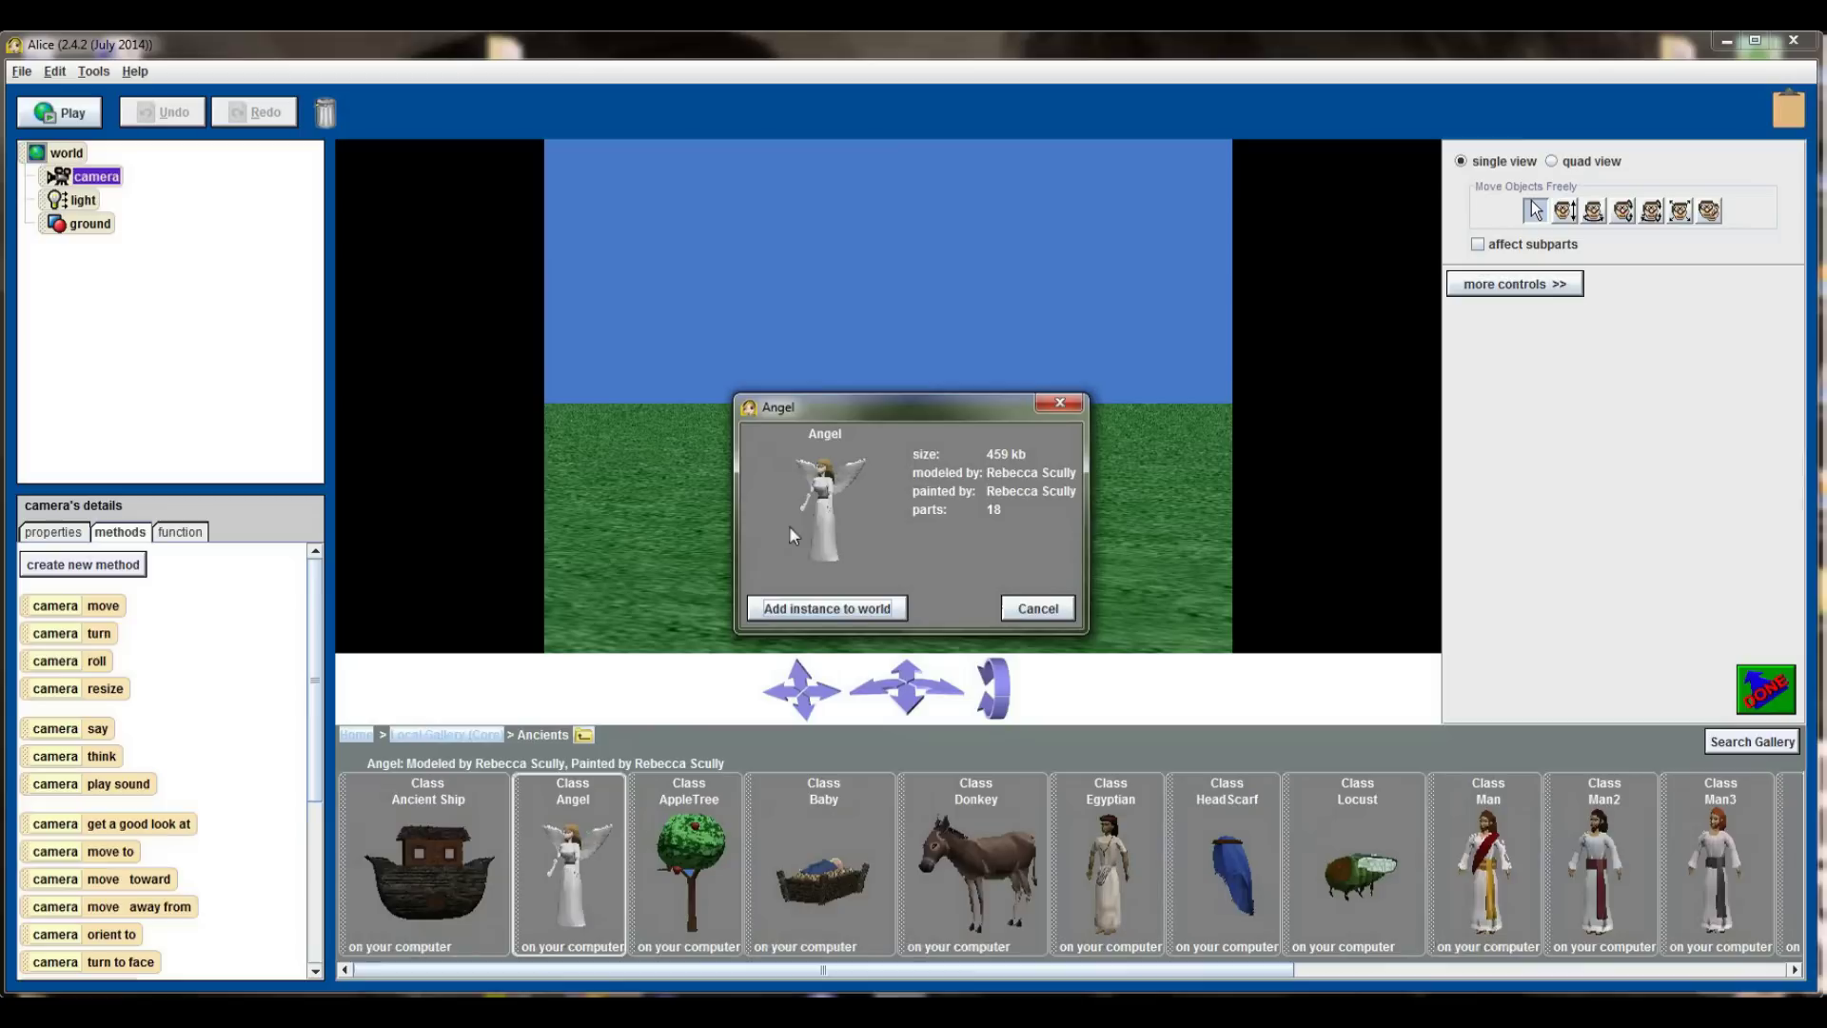
click(796, 607)
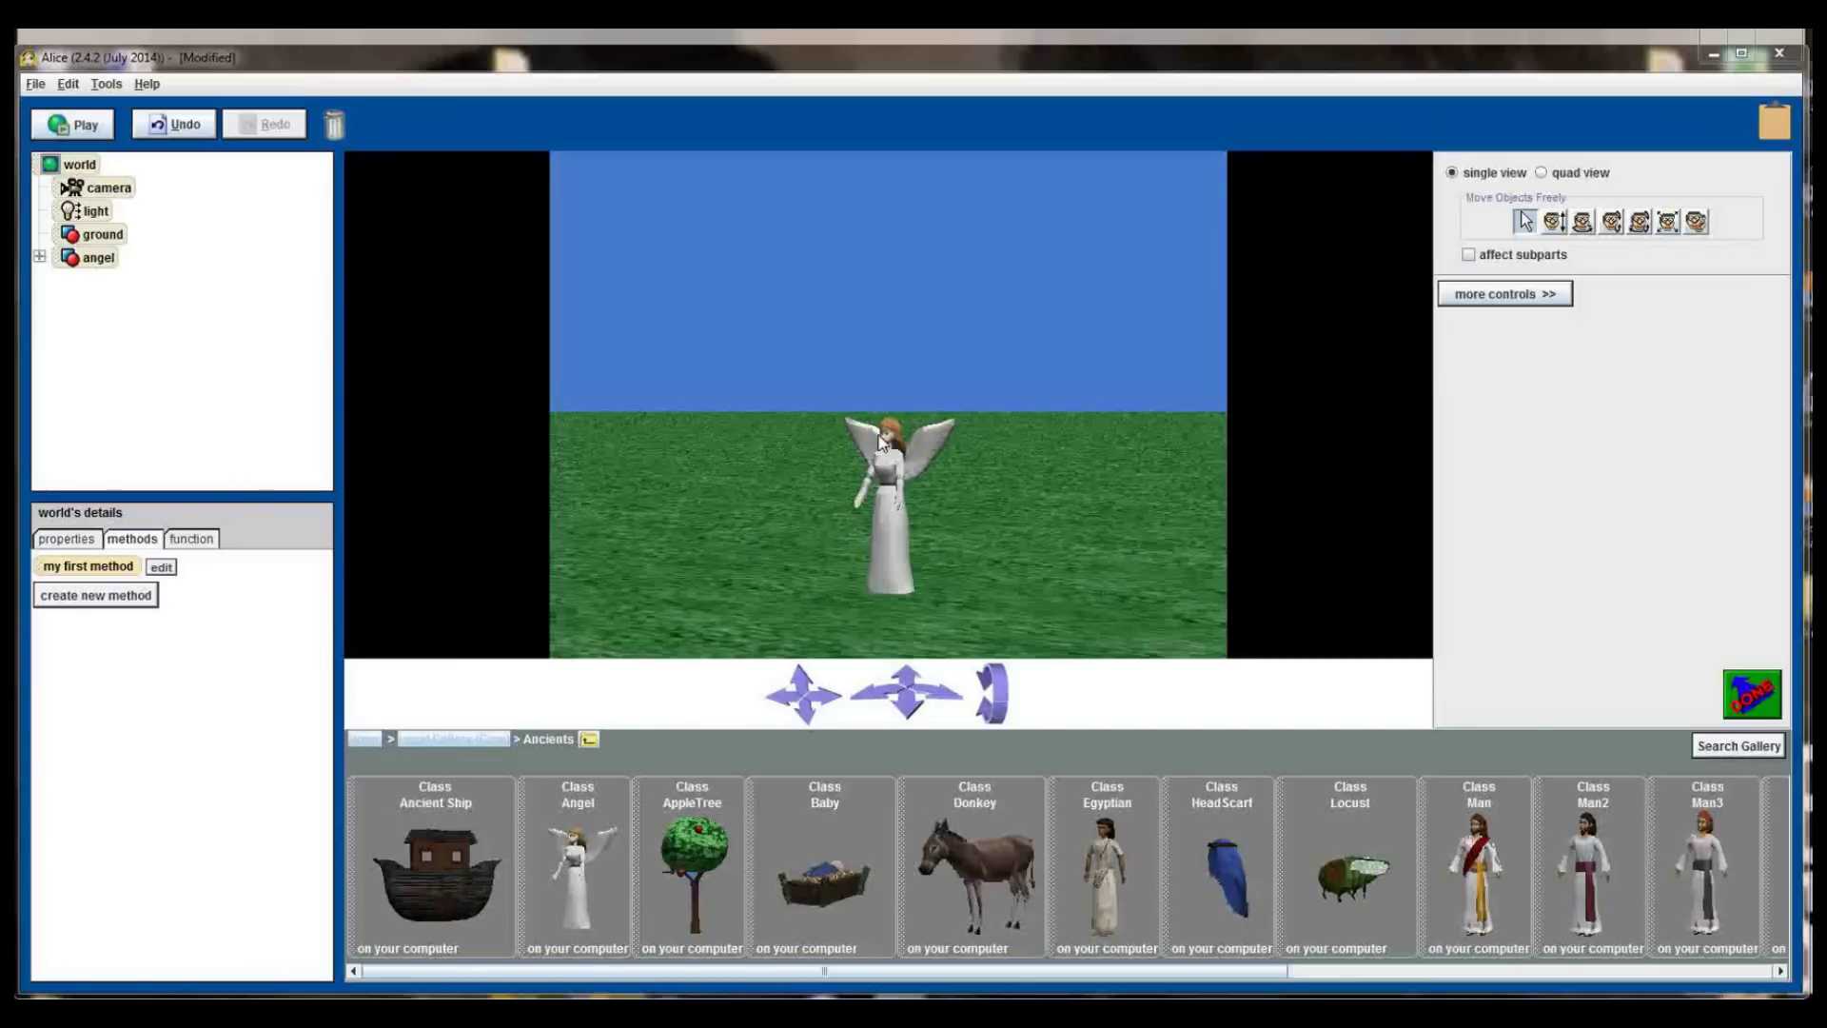
Drag the angel across the grass to position it near the centre.
click(885, 468)
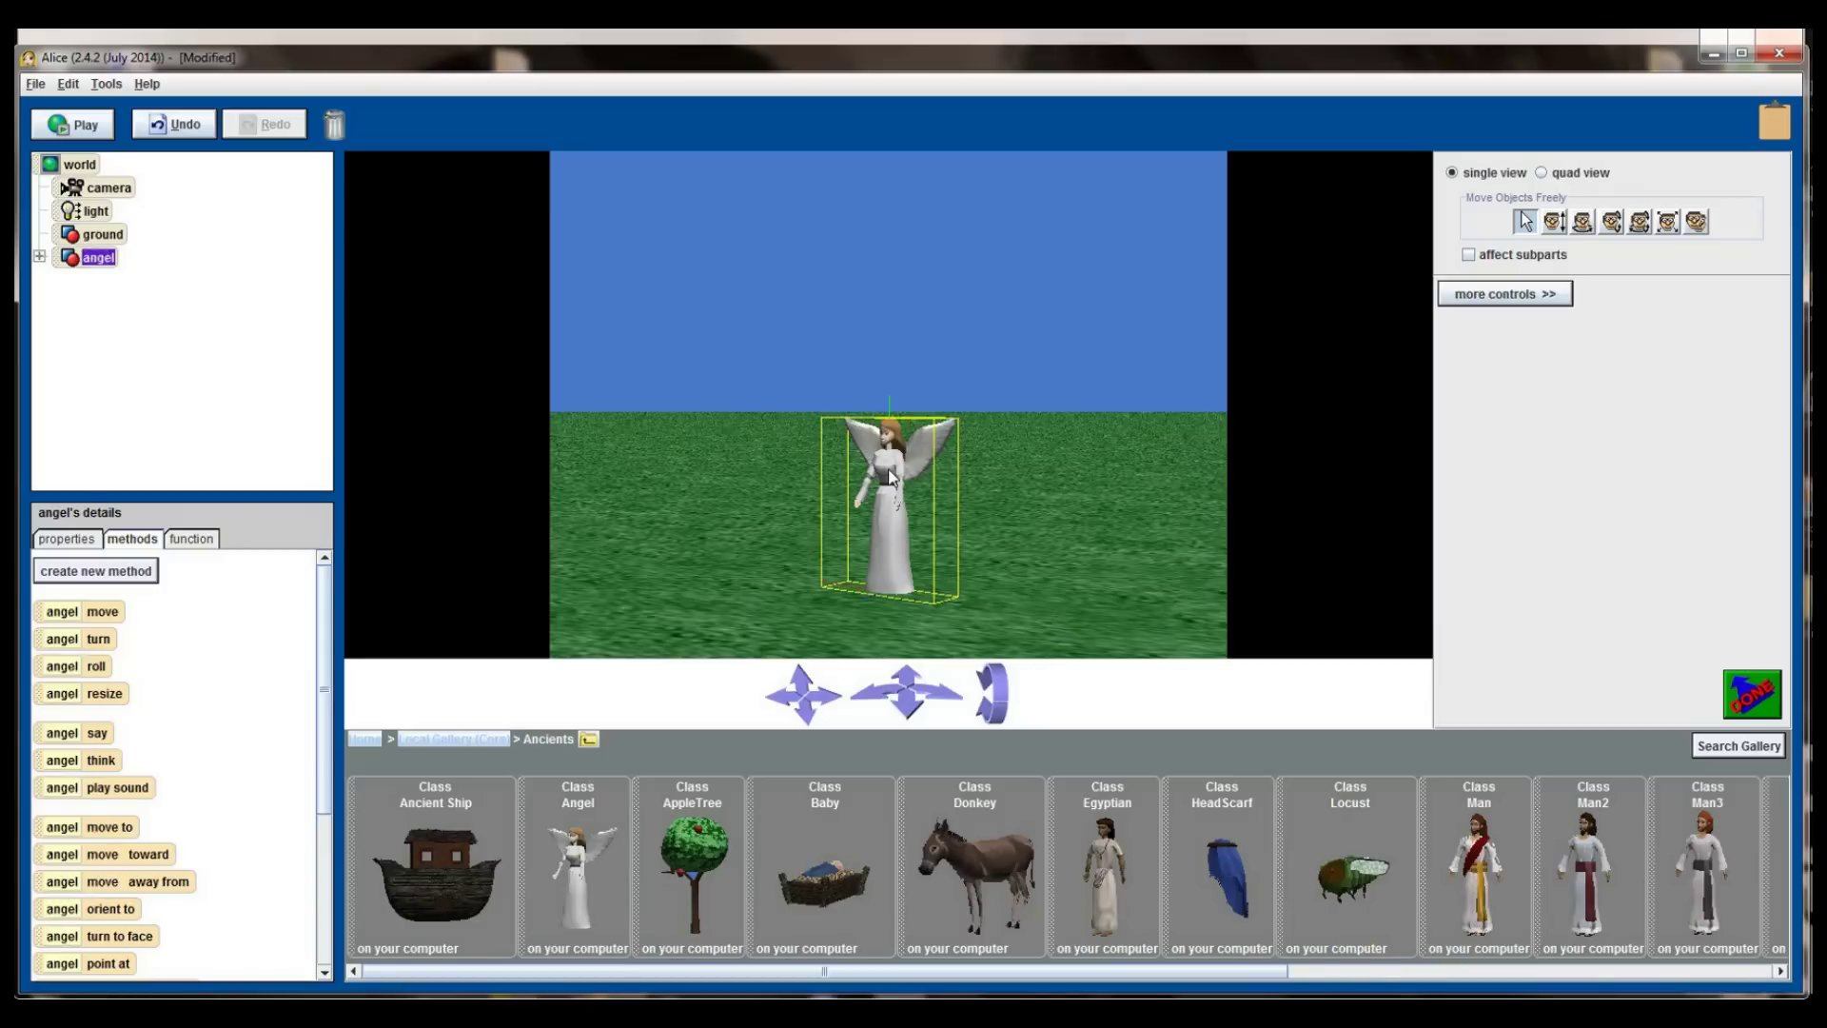
drag(892, 476, 983, 480)
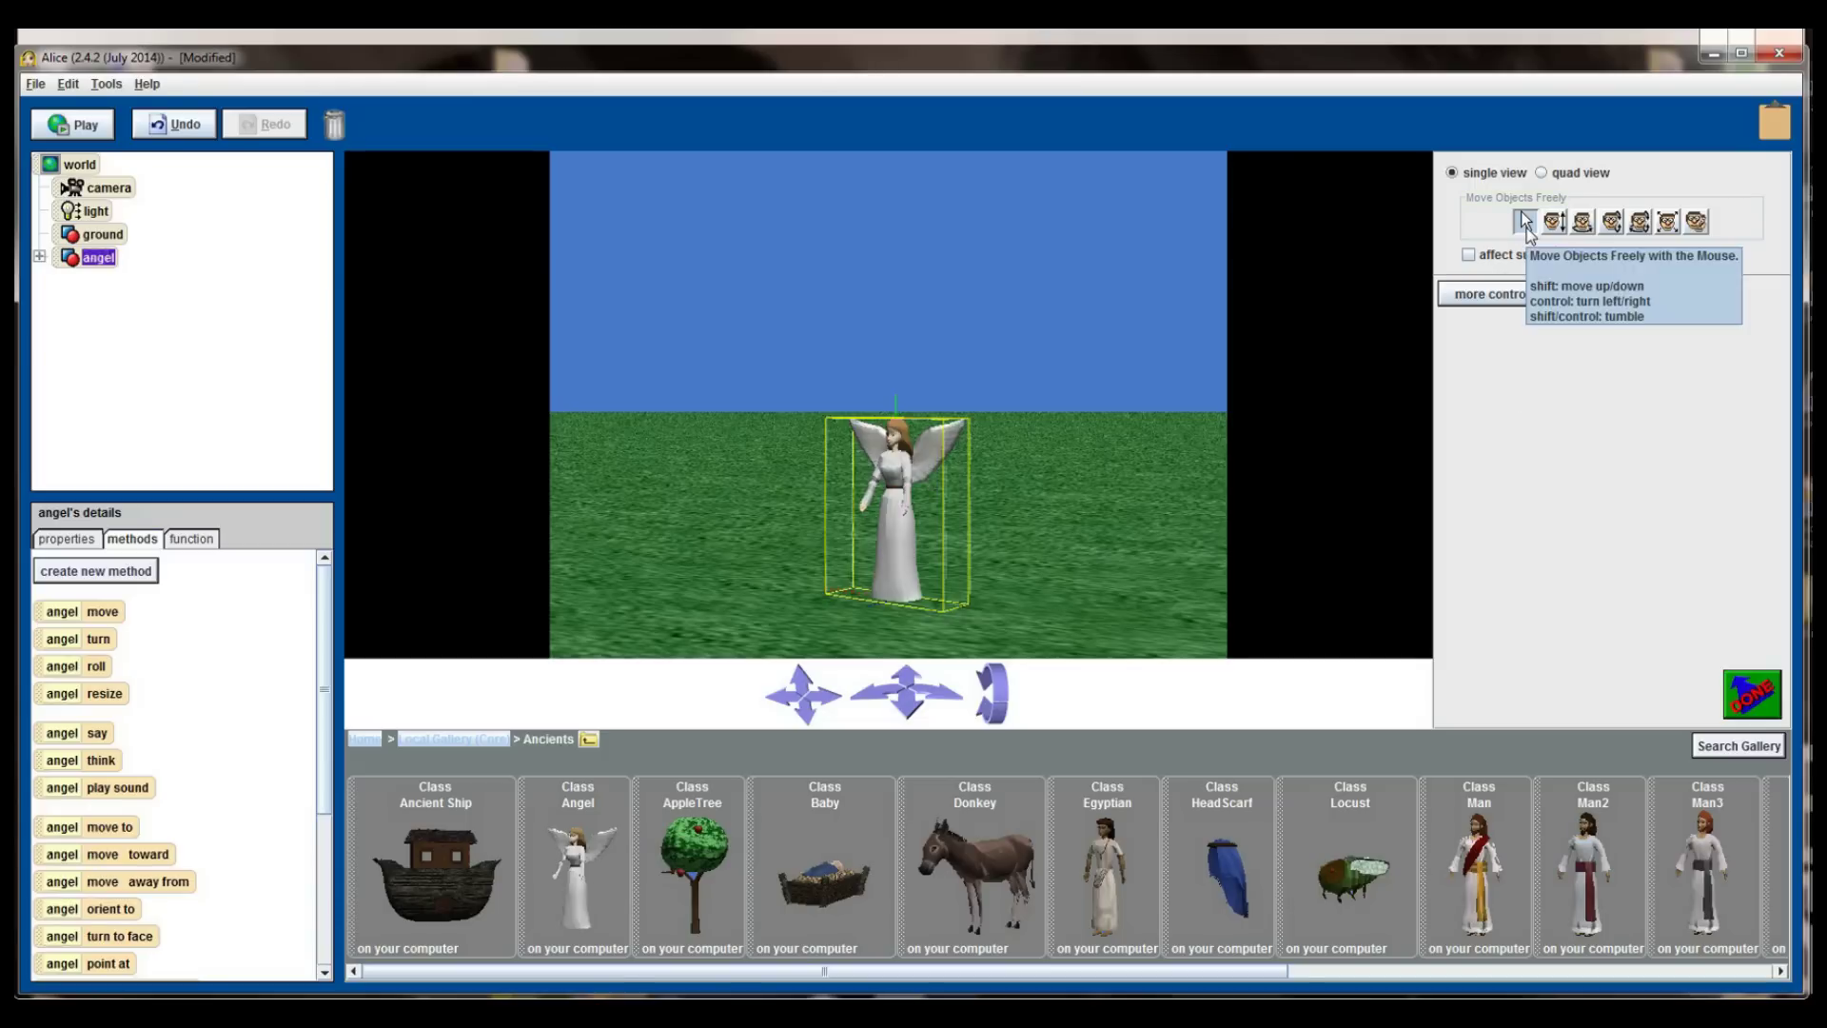
Move the angel farther back, then raise it and lower it again using Move Objects Up and Down.
mouse_move(894, 530)
mouse_down()
mouse_move(1009, 490)
mouse_move(959, 476)
mouse_move(1146, 481)
mouse_move(828, 504)
mouse_move(946, 505)
mouse_move(902, 514)
mouse_up()
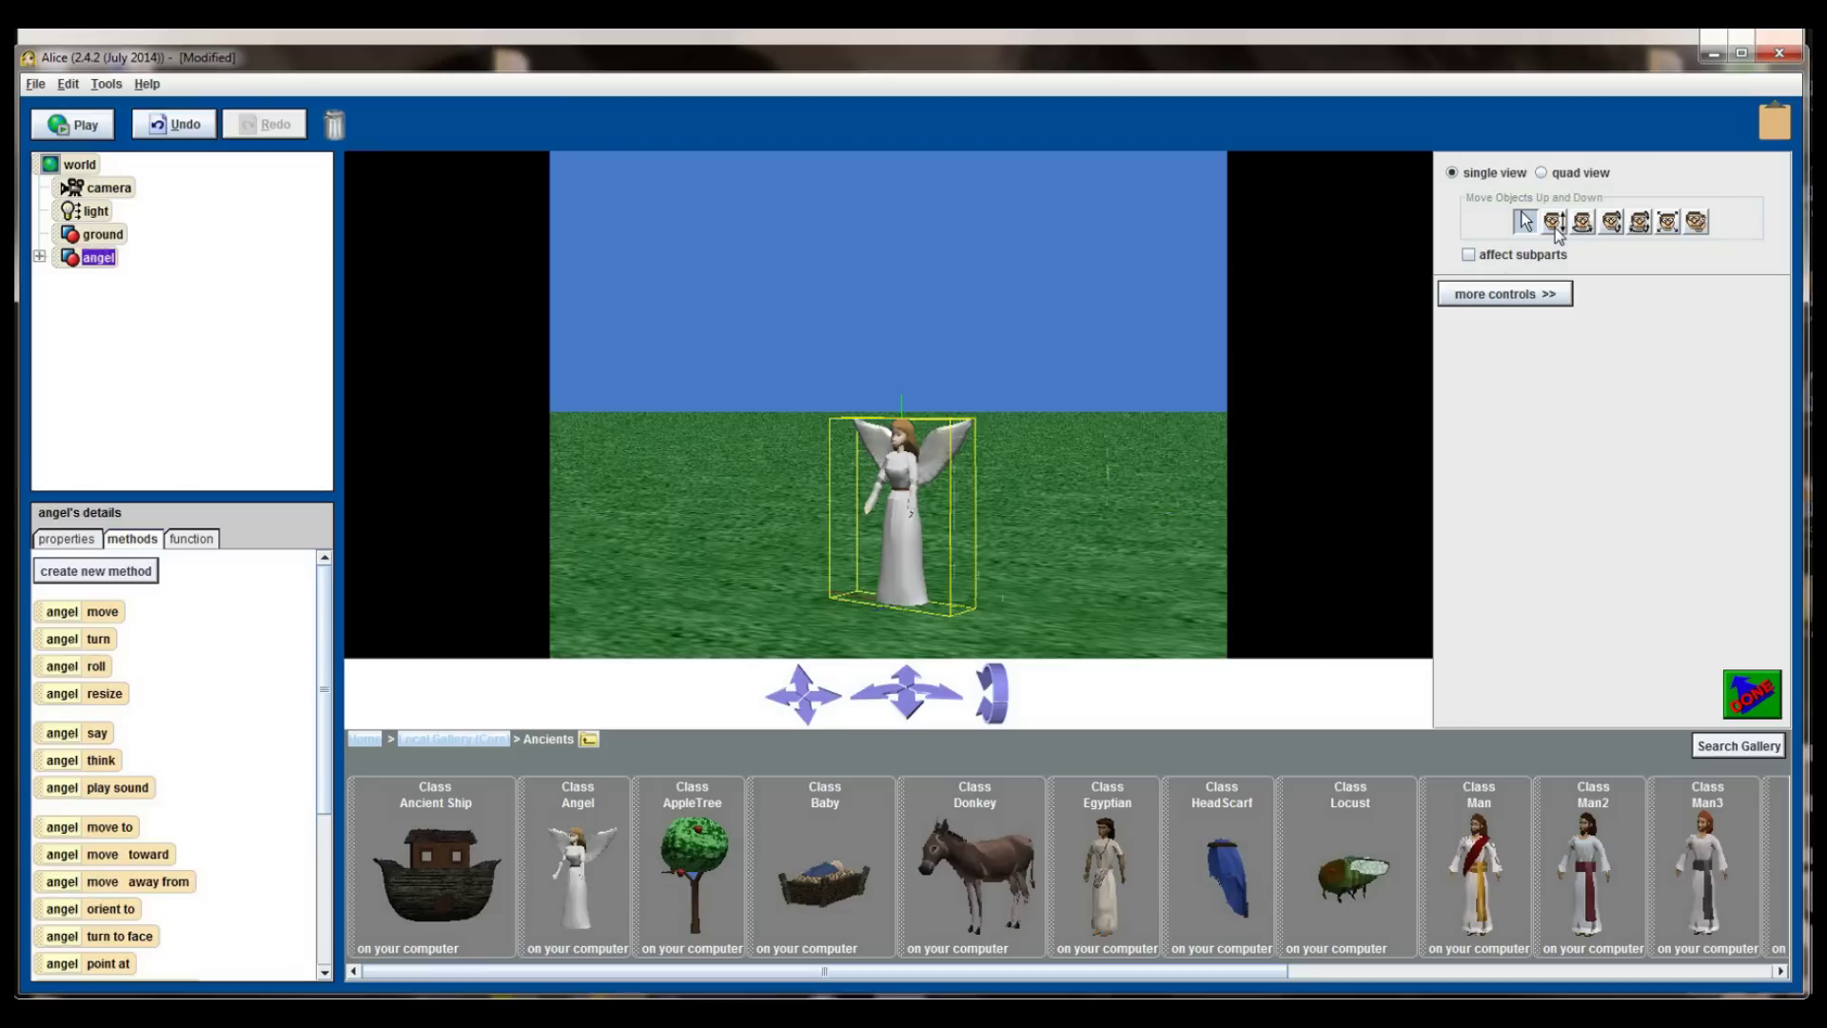
click(1555, 224)
drag(905, 500, 911, 544)
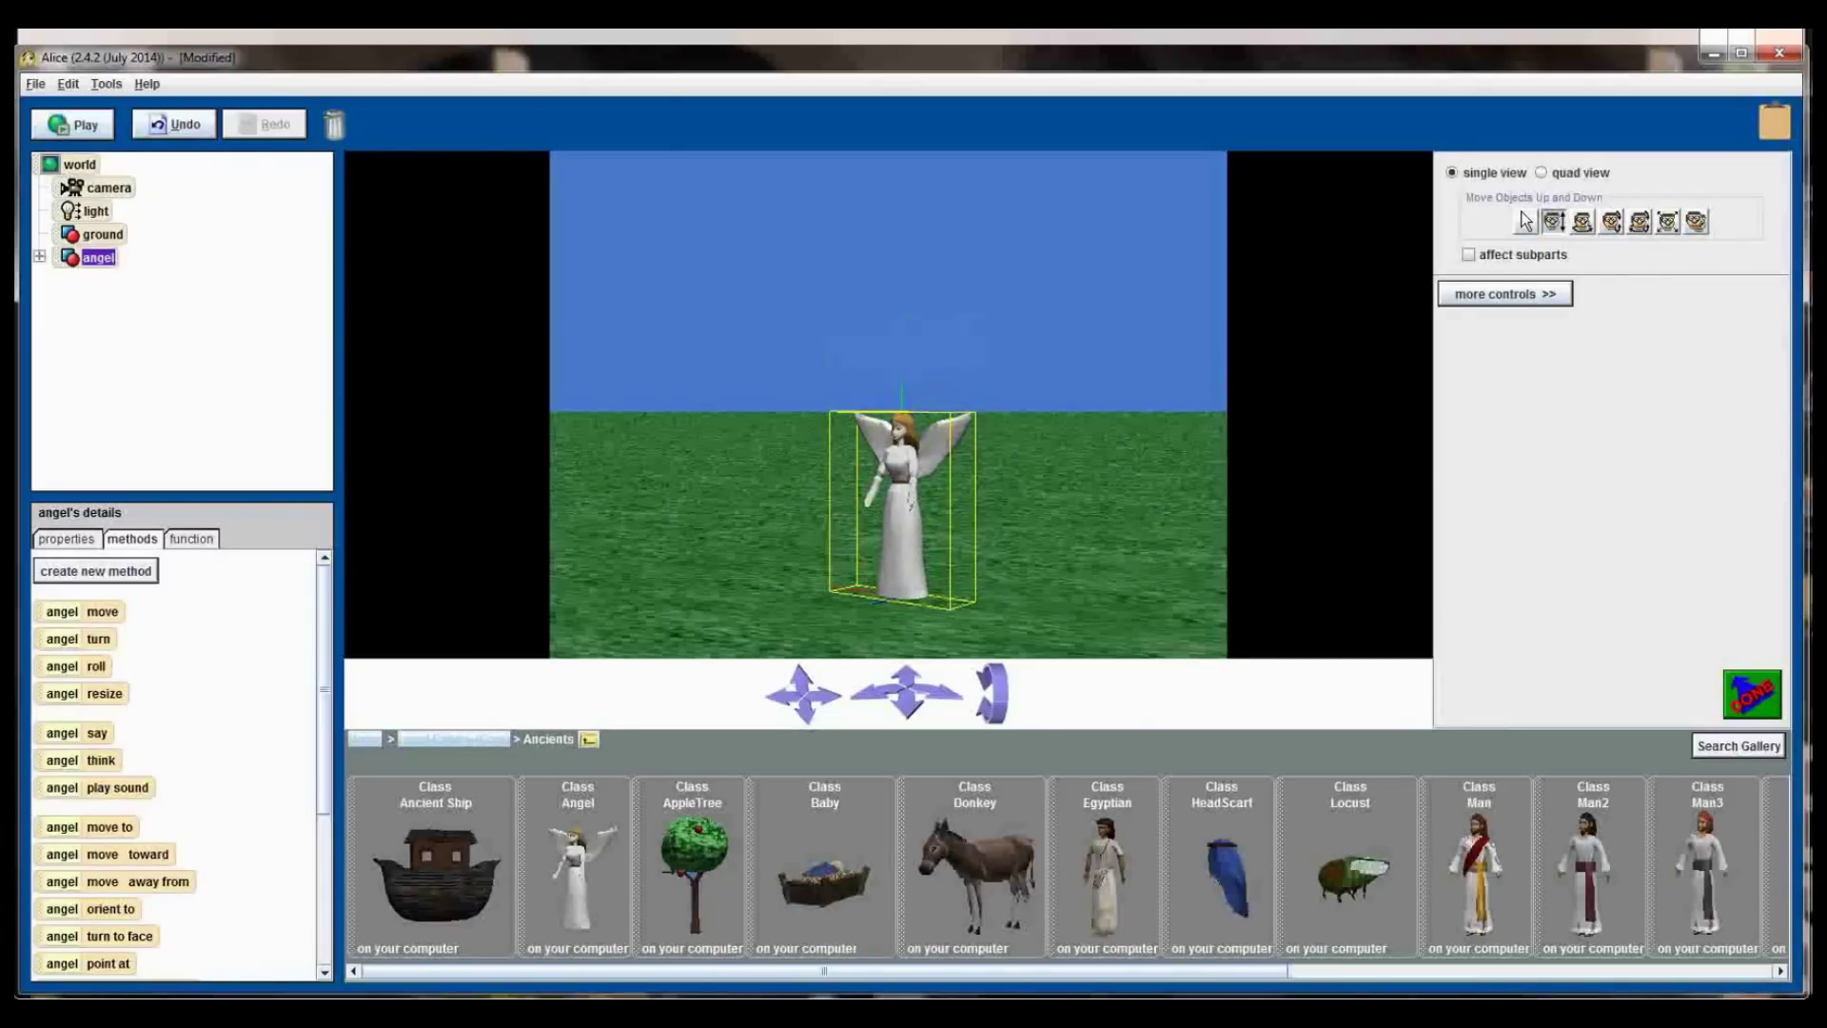
click(1580, 229)
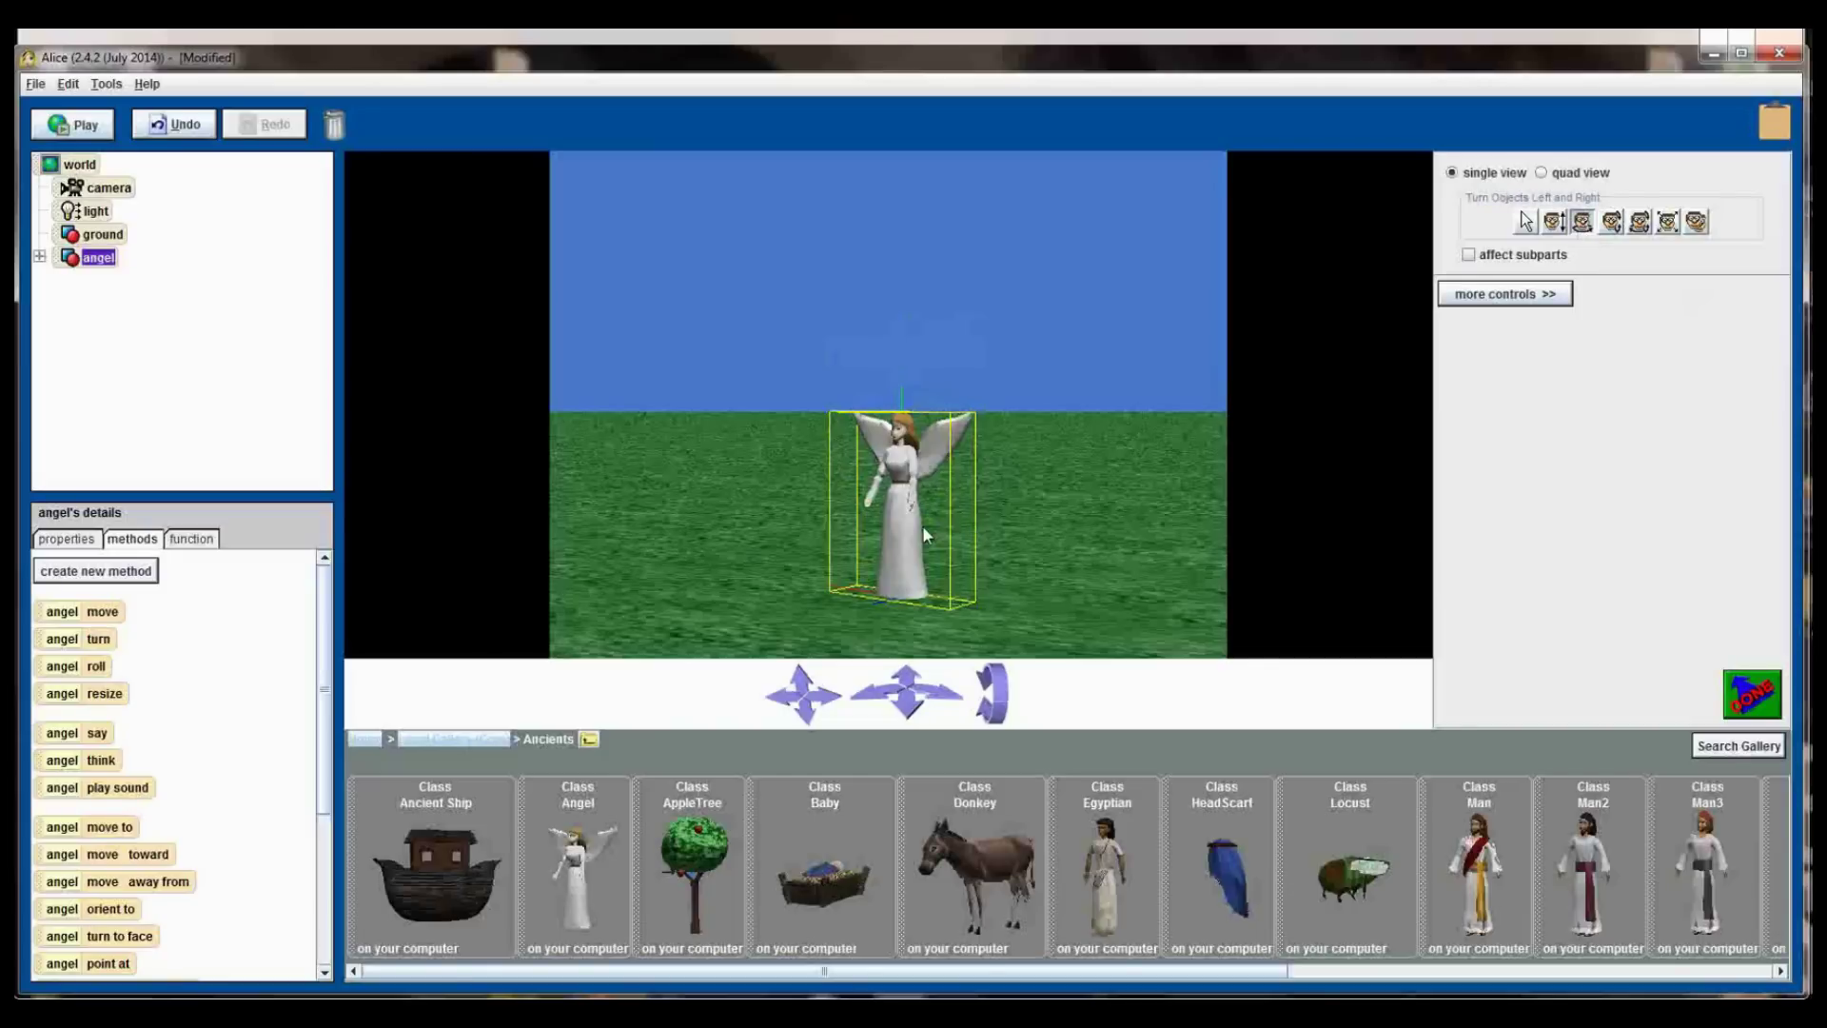
Turn the angel left to face the camera, then tip it slightly forward.
drag(922, 525, 714, 525)
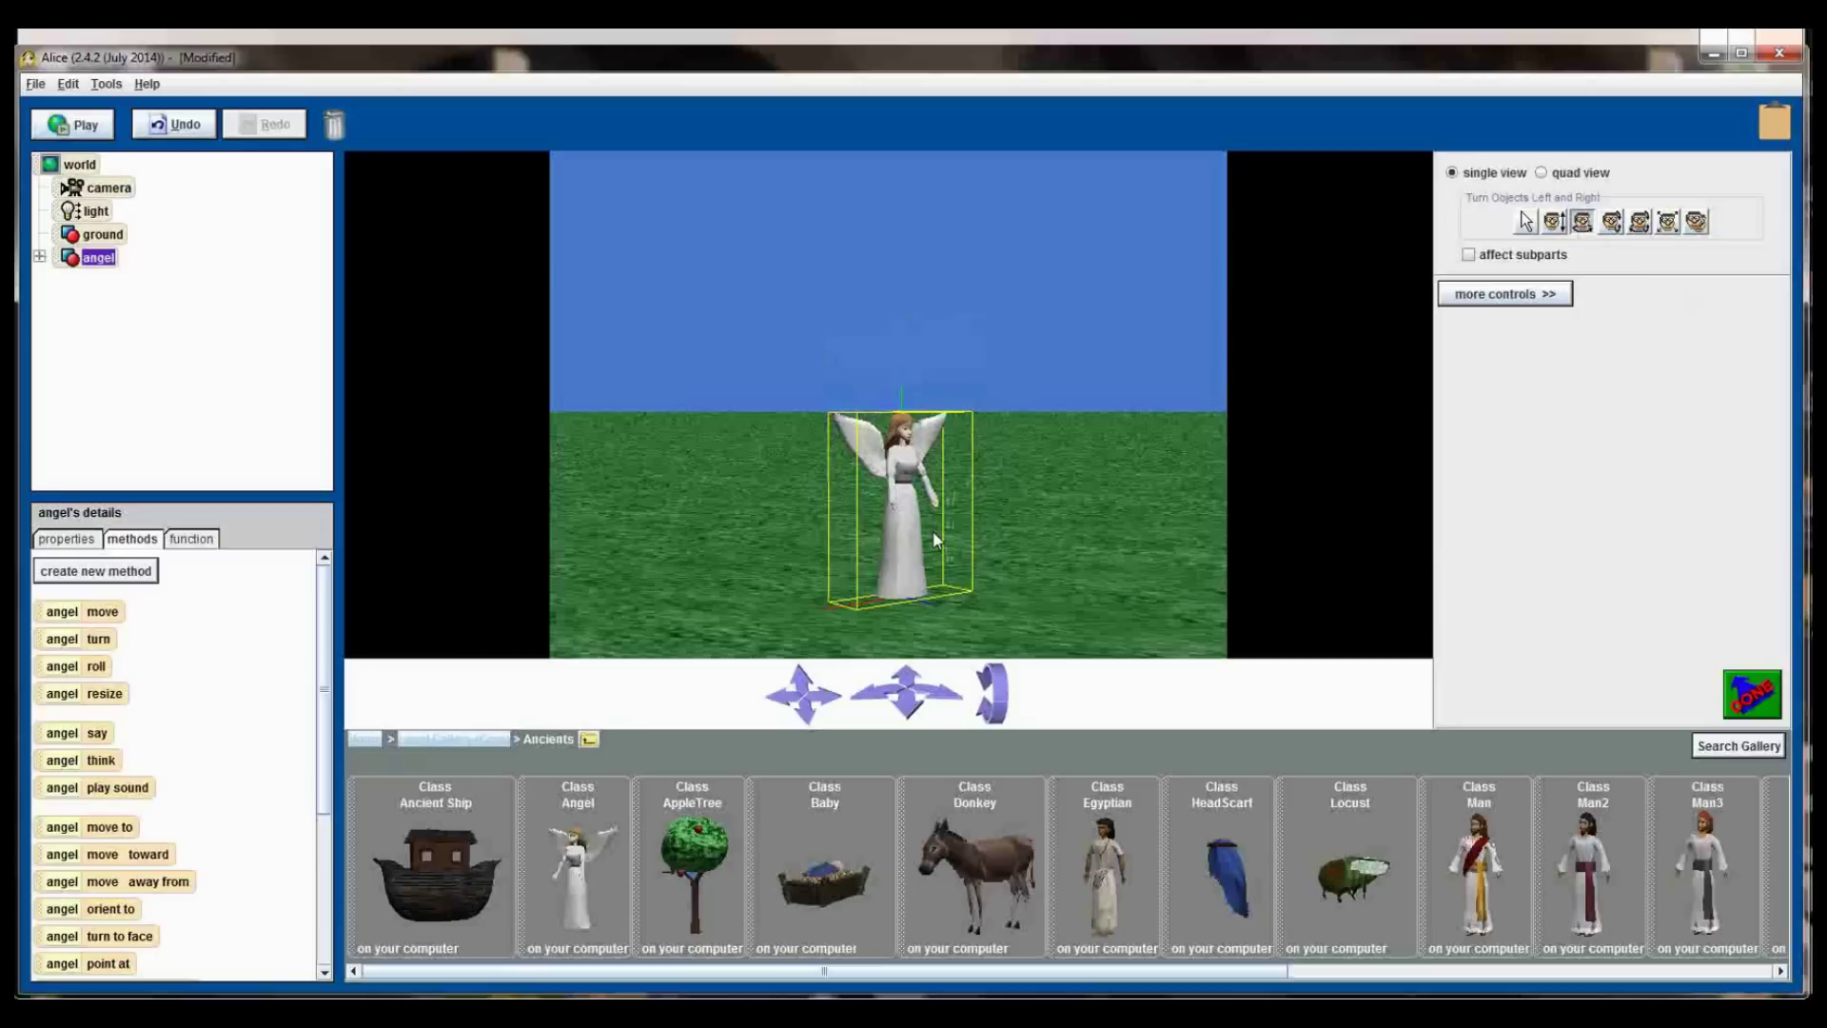
click(1612, 224)
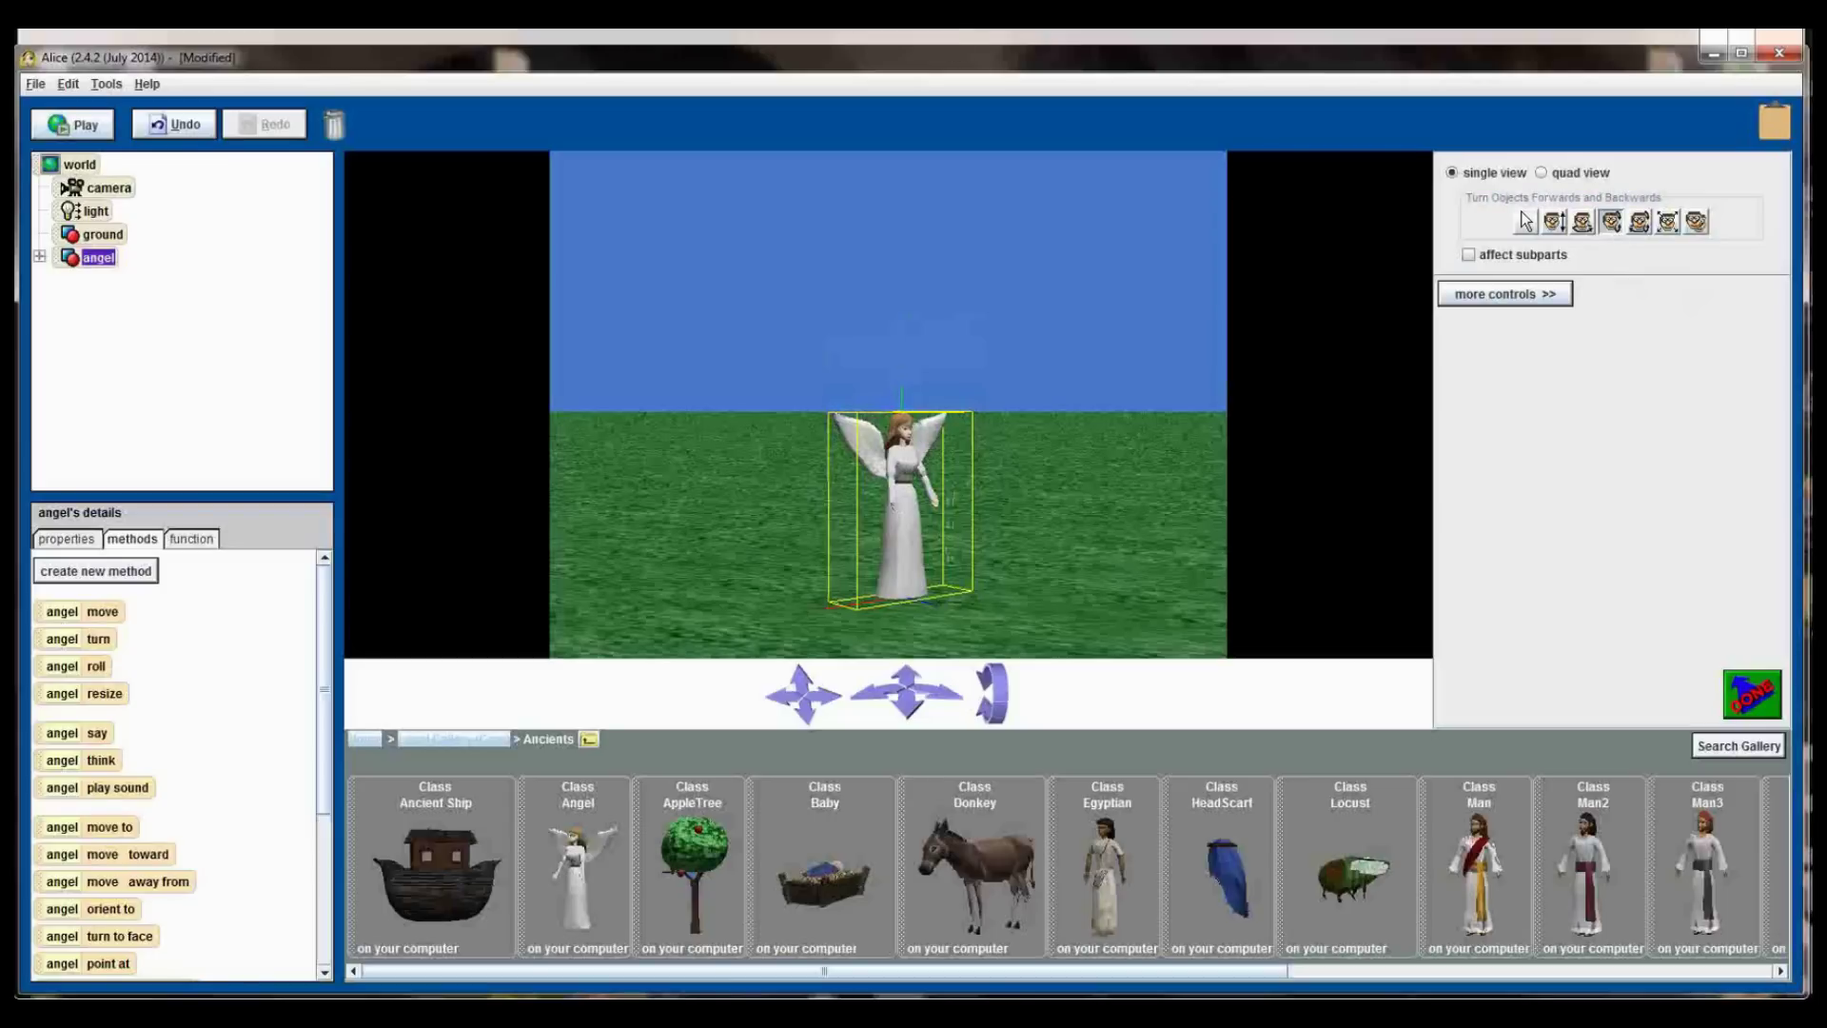
mouse_move(899, 505)
mouse_down()
mouse_move(899, 580)
mouse_move(900, 499)
mouse_move(899, 580)
mouse_move(899, 516)
mouse_up()
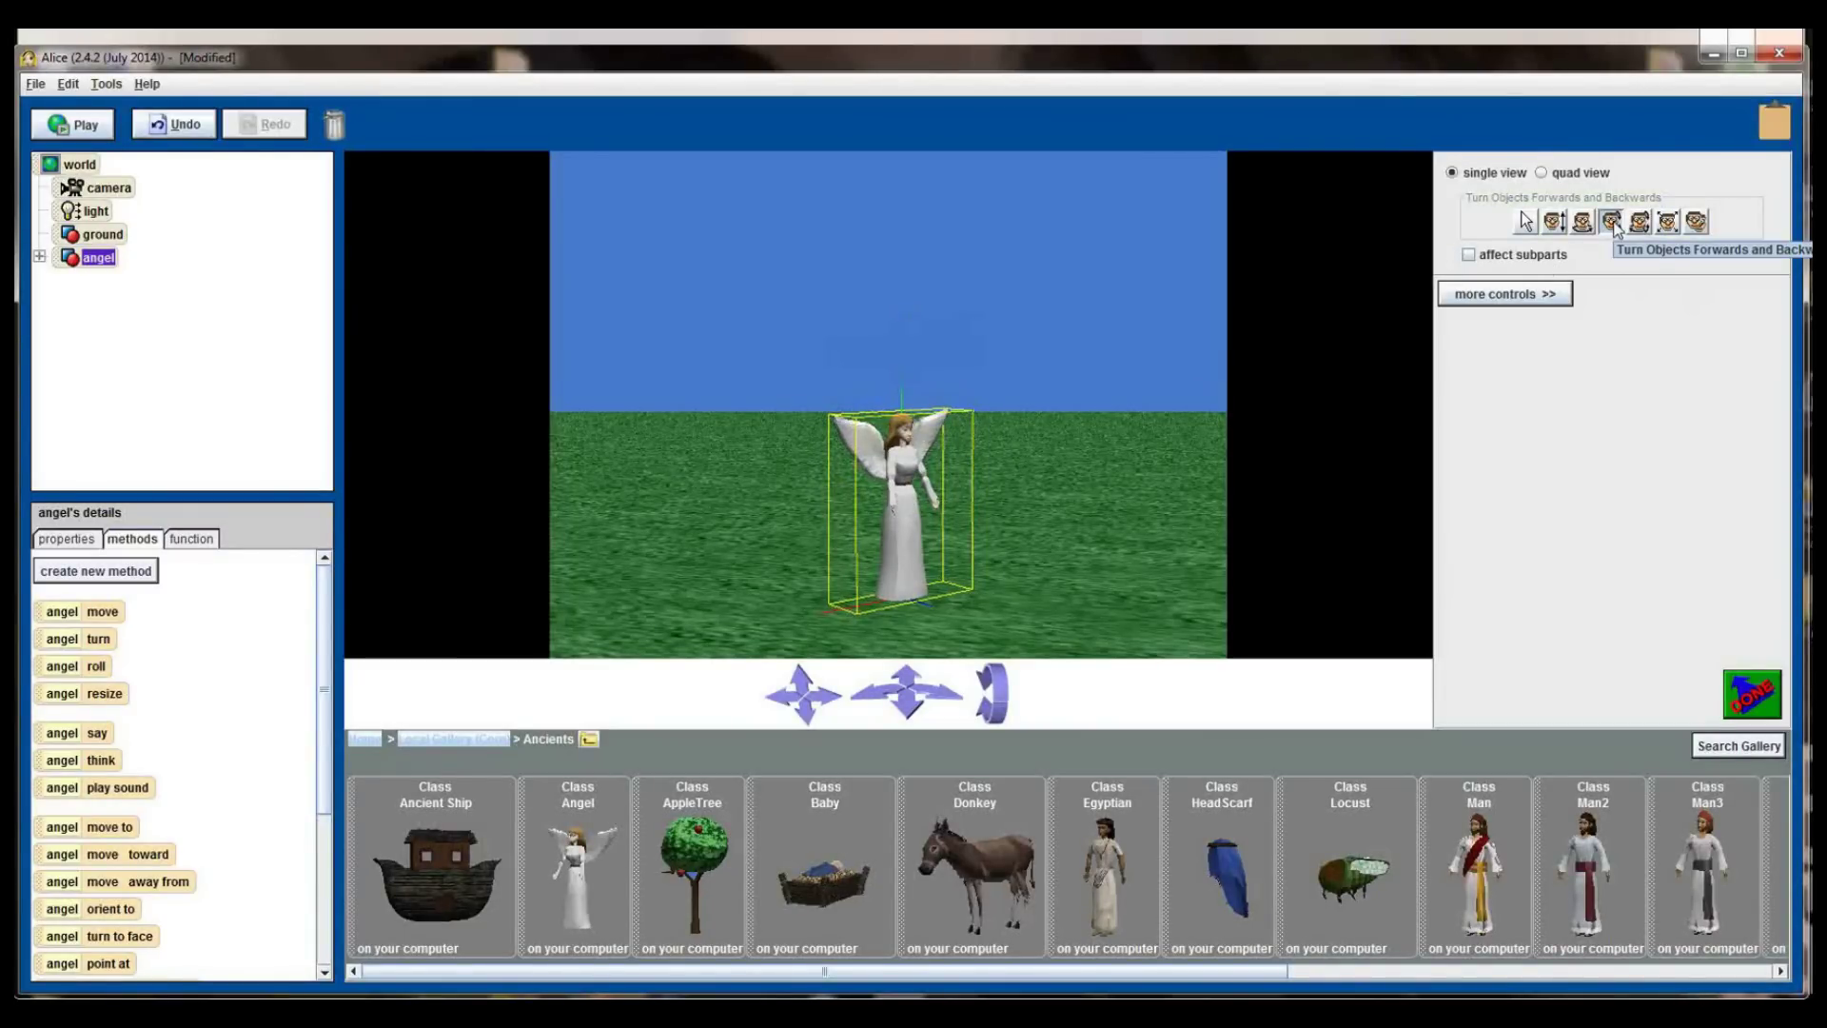
Tumble the angel about 90 degrees with the Tumble Objects mode.
click(1639, 224)
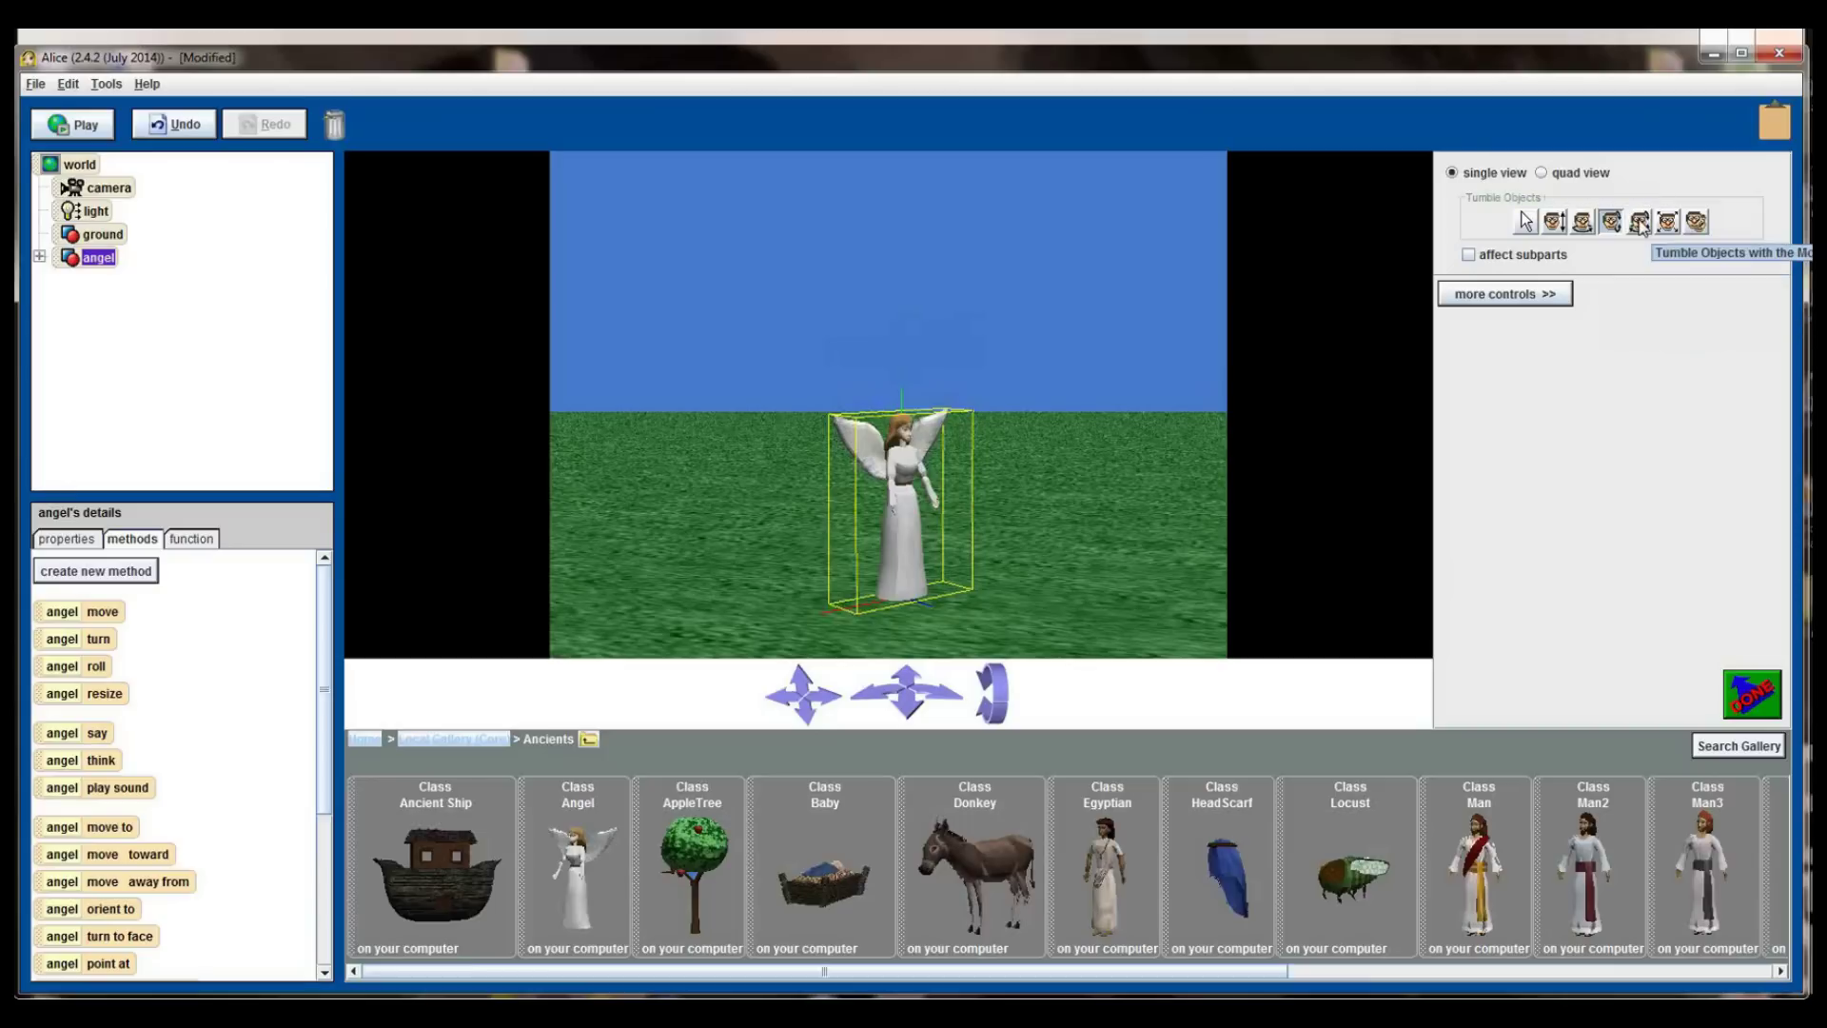
click(1640, 224)
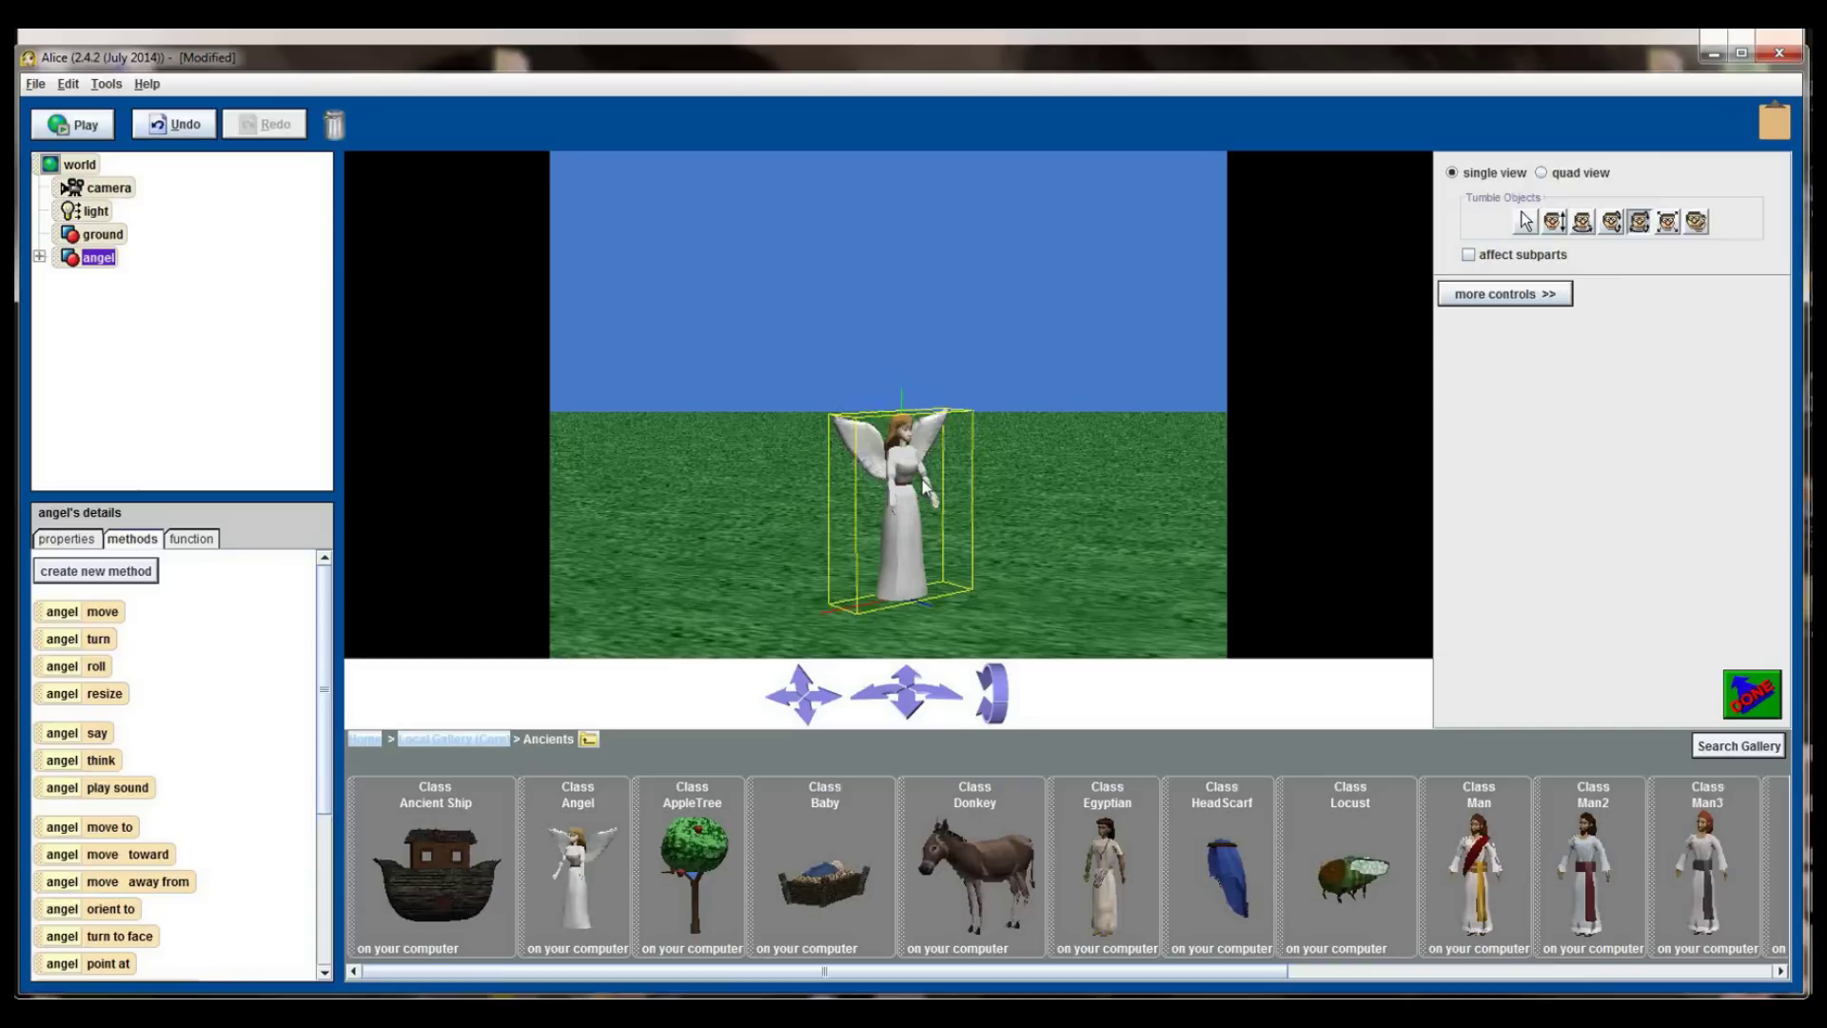
drag(906, 482, 897, 440)
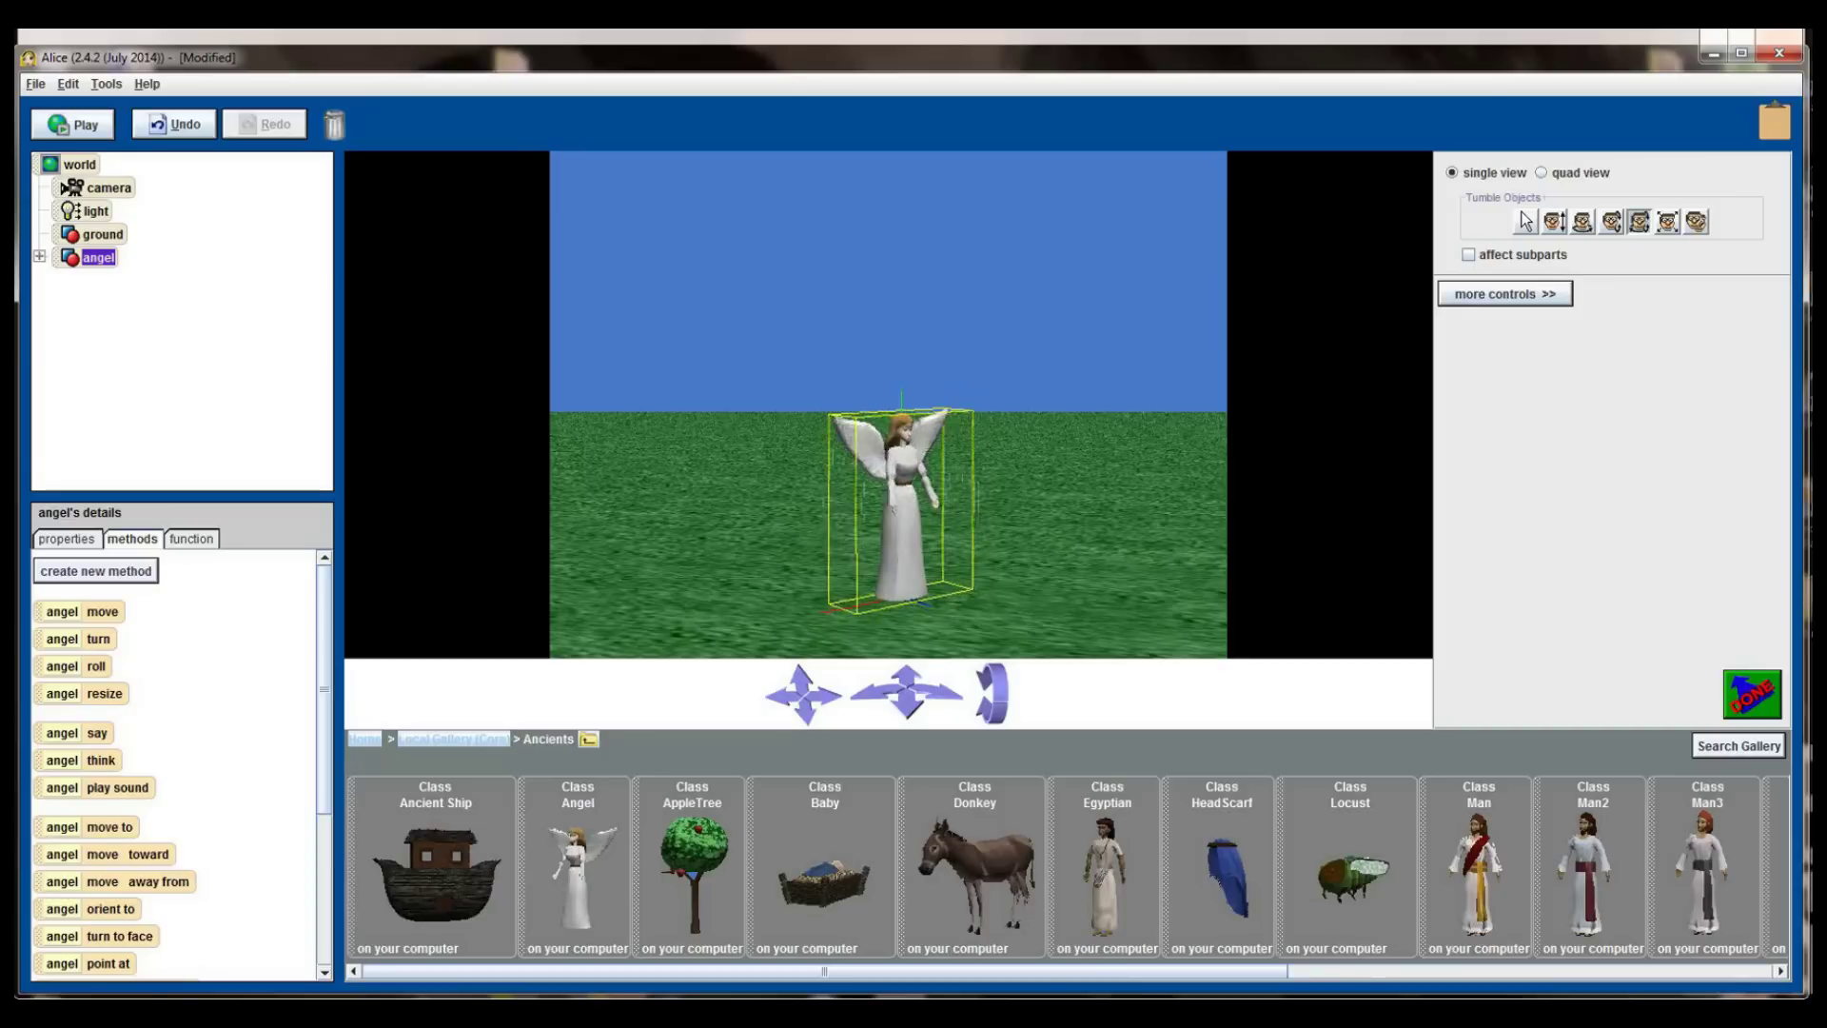
Enlarge the angel with Resize Objects until it fills much of the scene's height.
click(1667, 224)
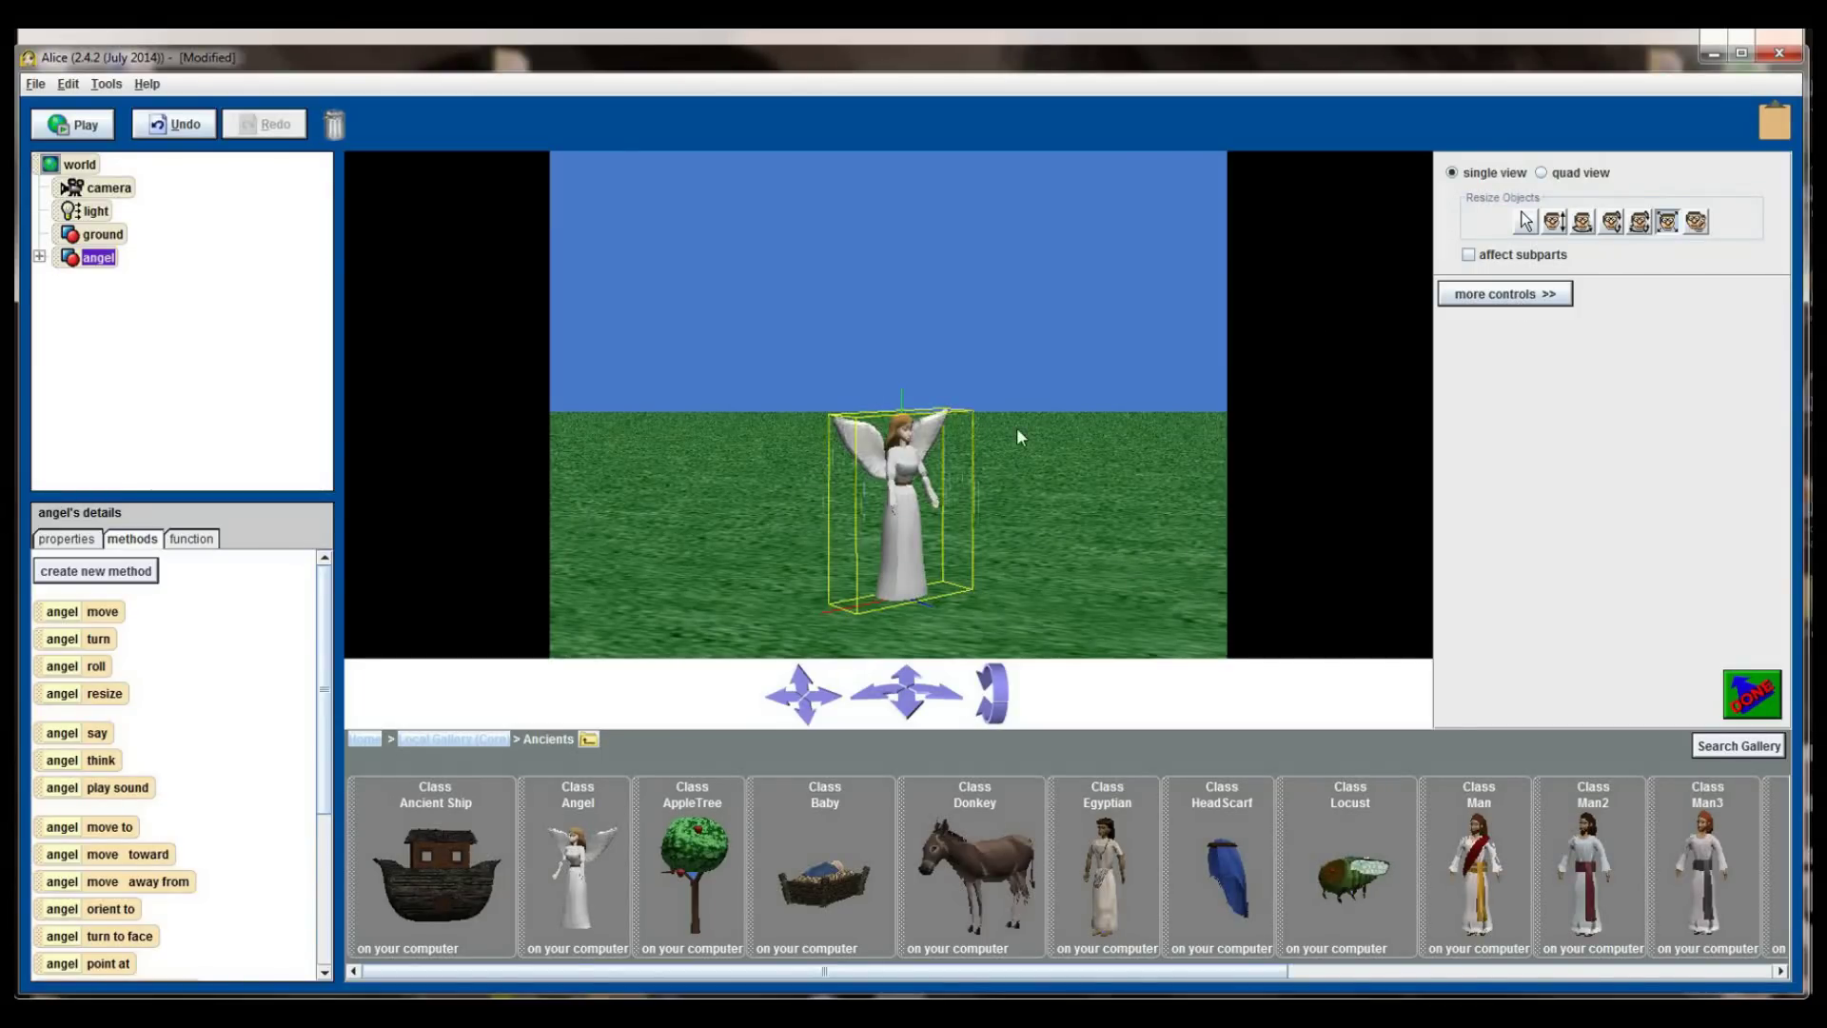
drag(913, 480, 913, 399)
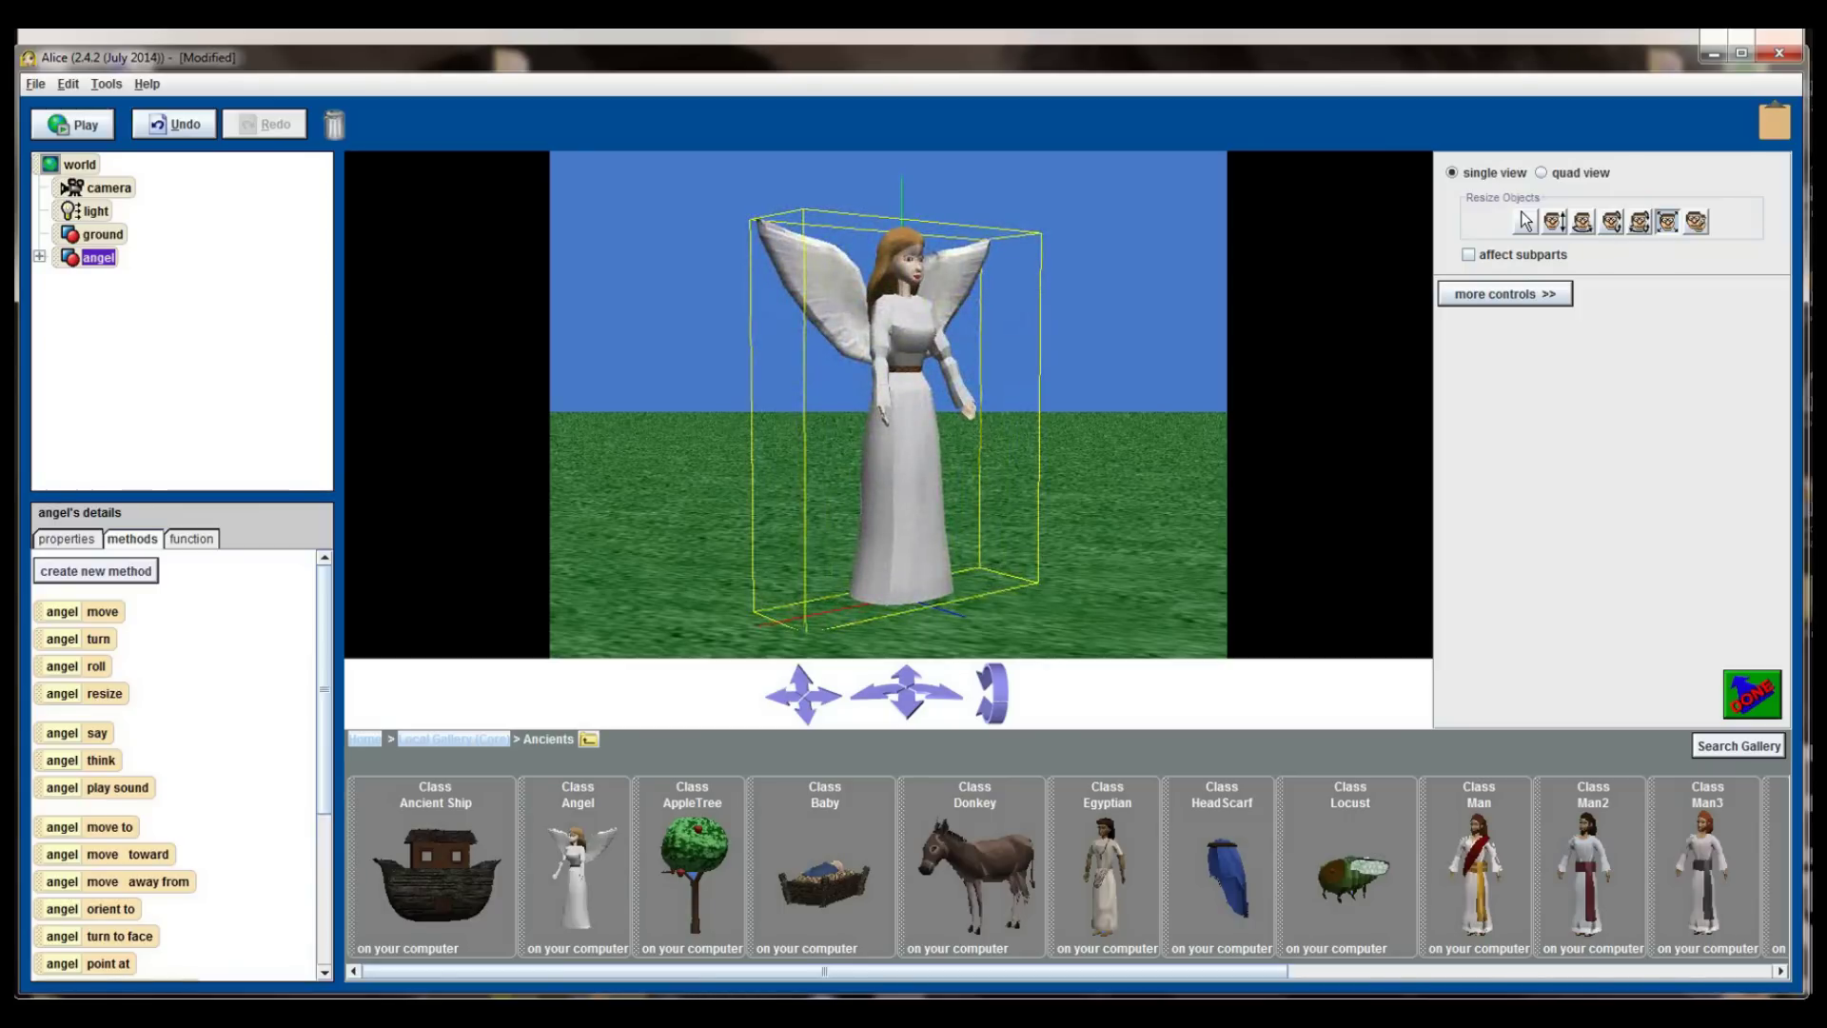
drag(914, 400, 913, 357)
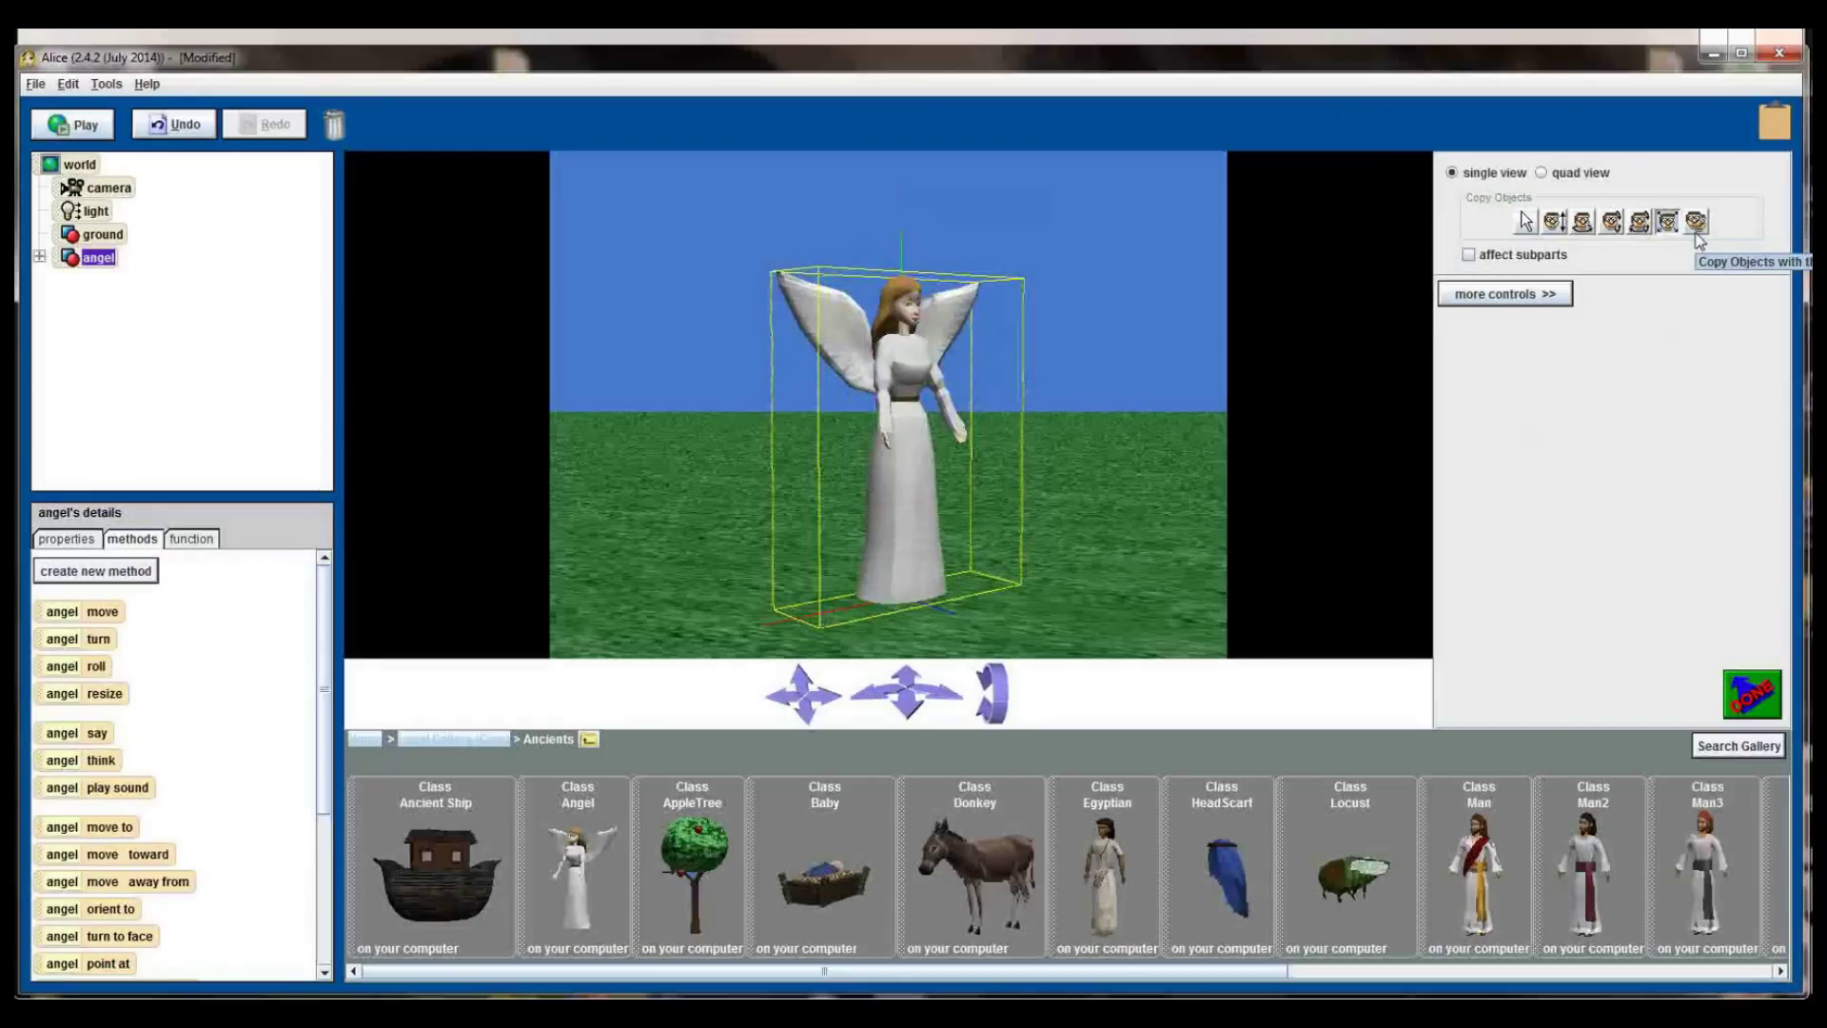
Copy the angel twice with the Copy Objects tool, creating angel2 and angel3.
click(1696, 228)
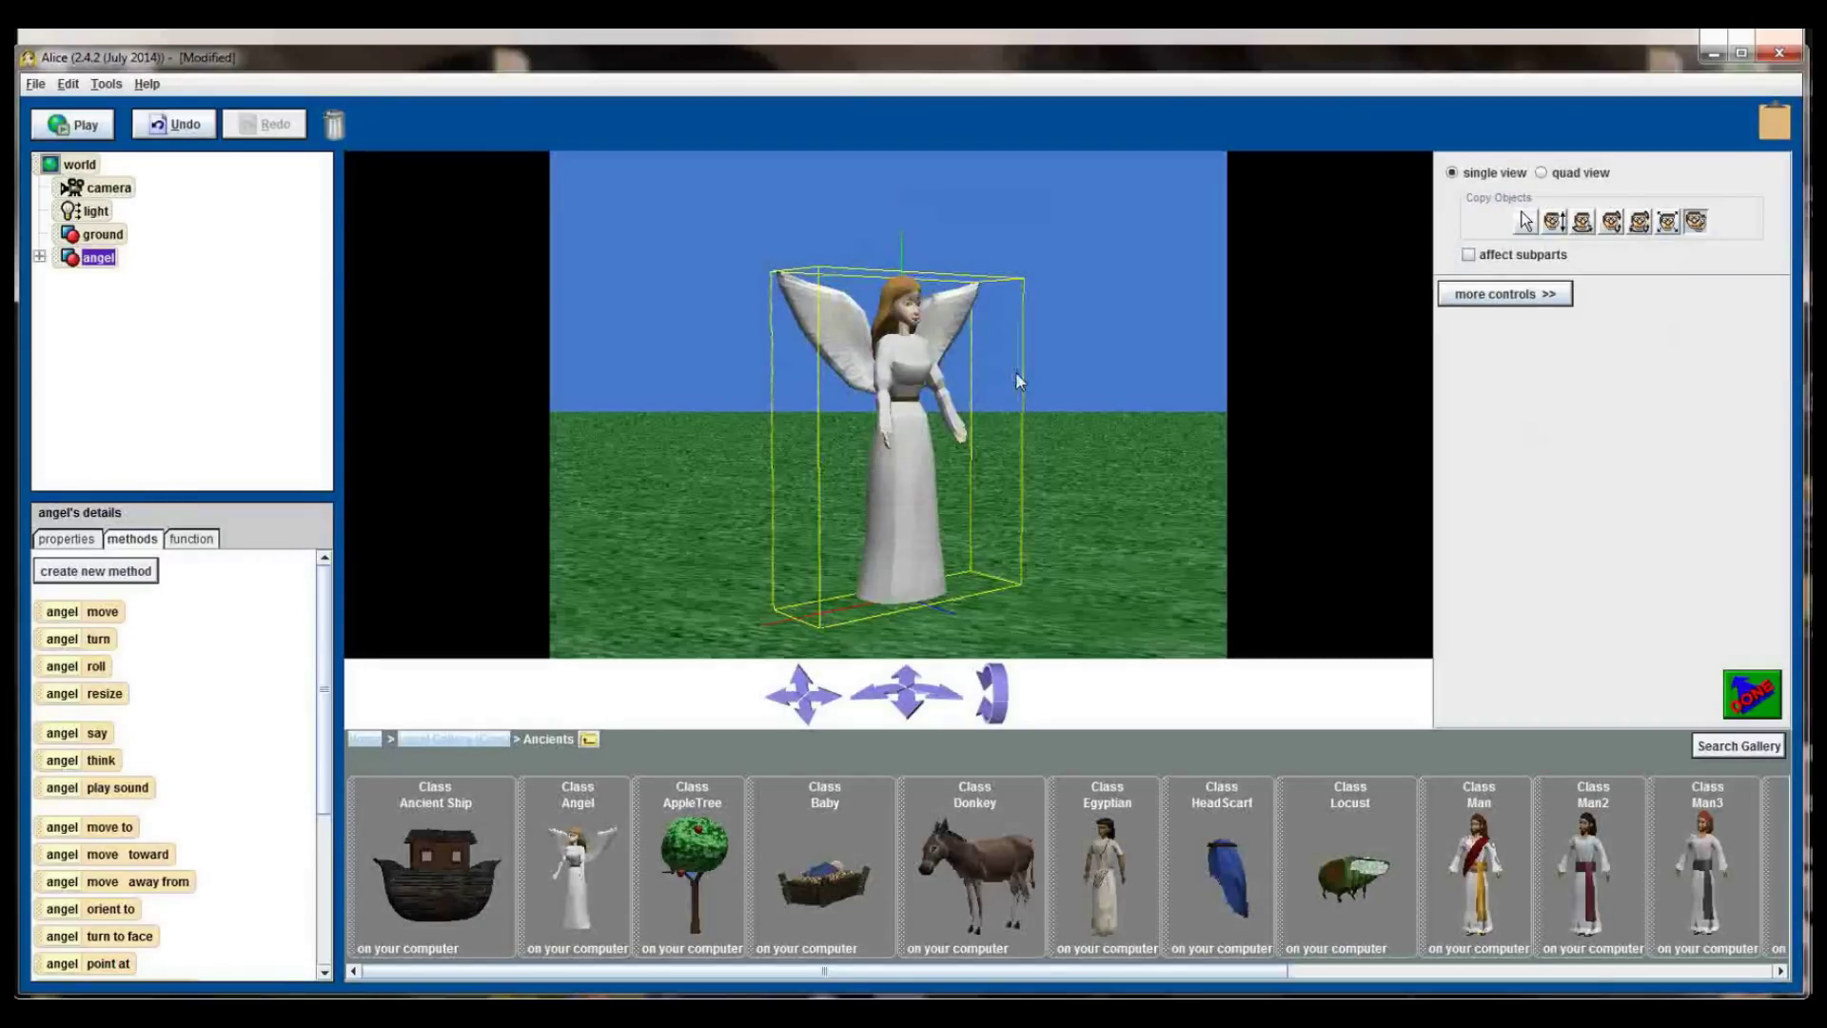
click(915, 392)
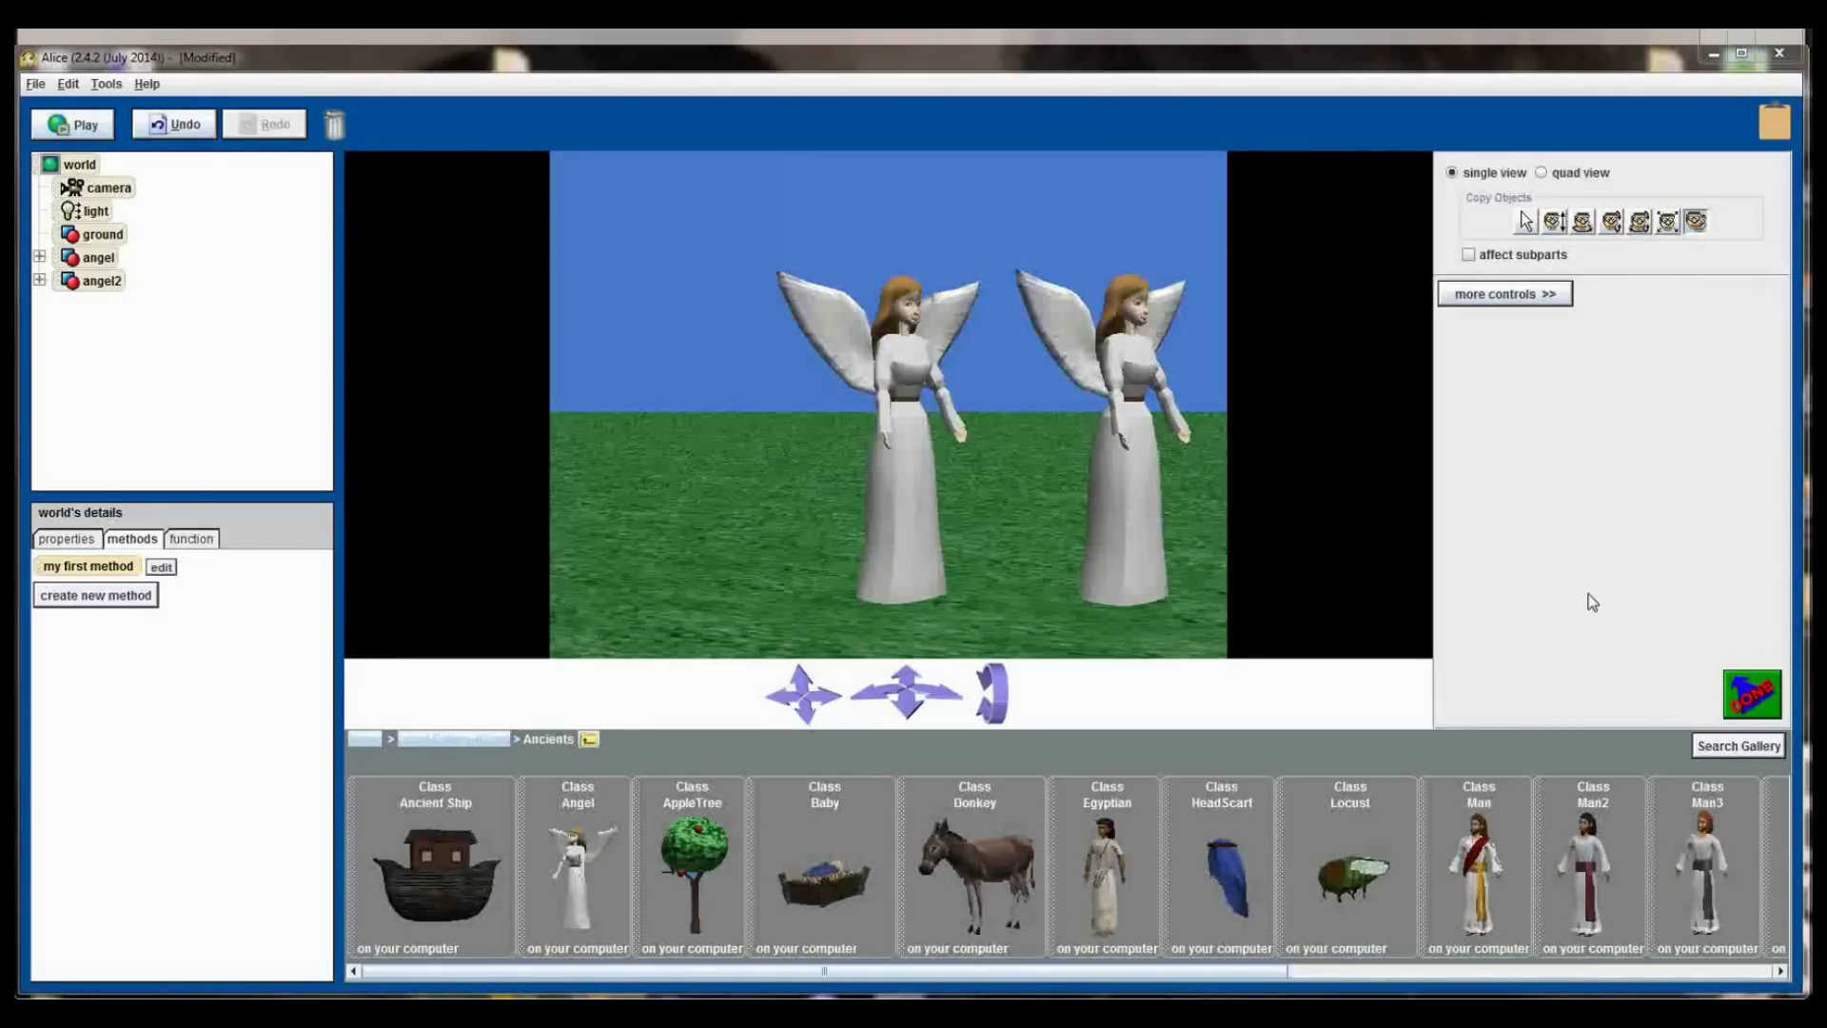
click(1141, 376)
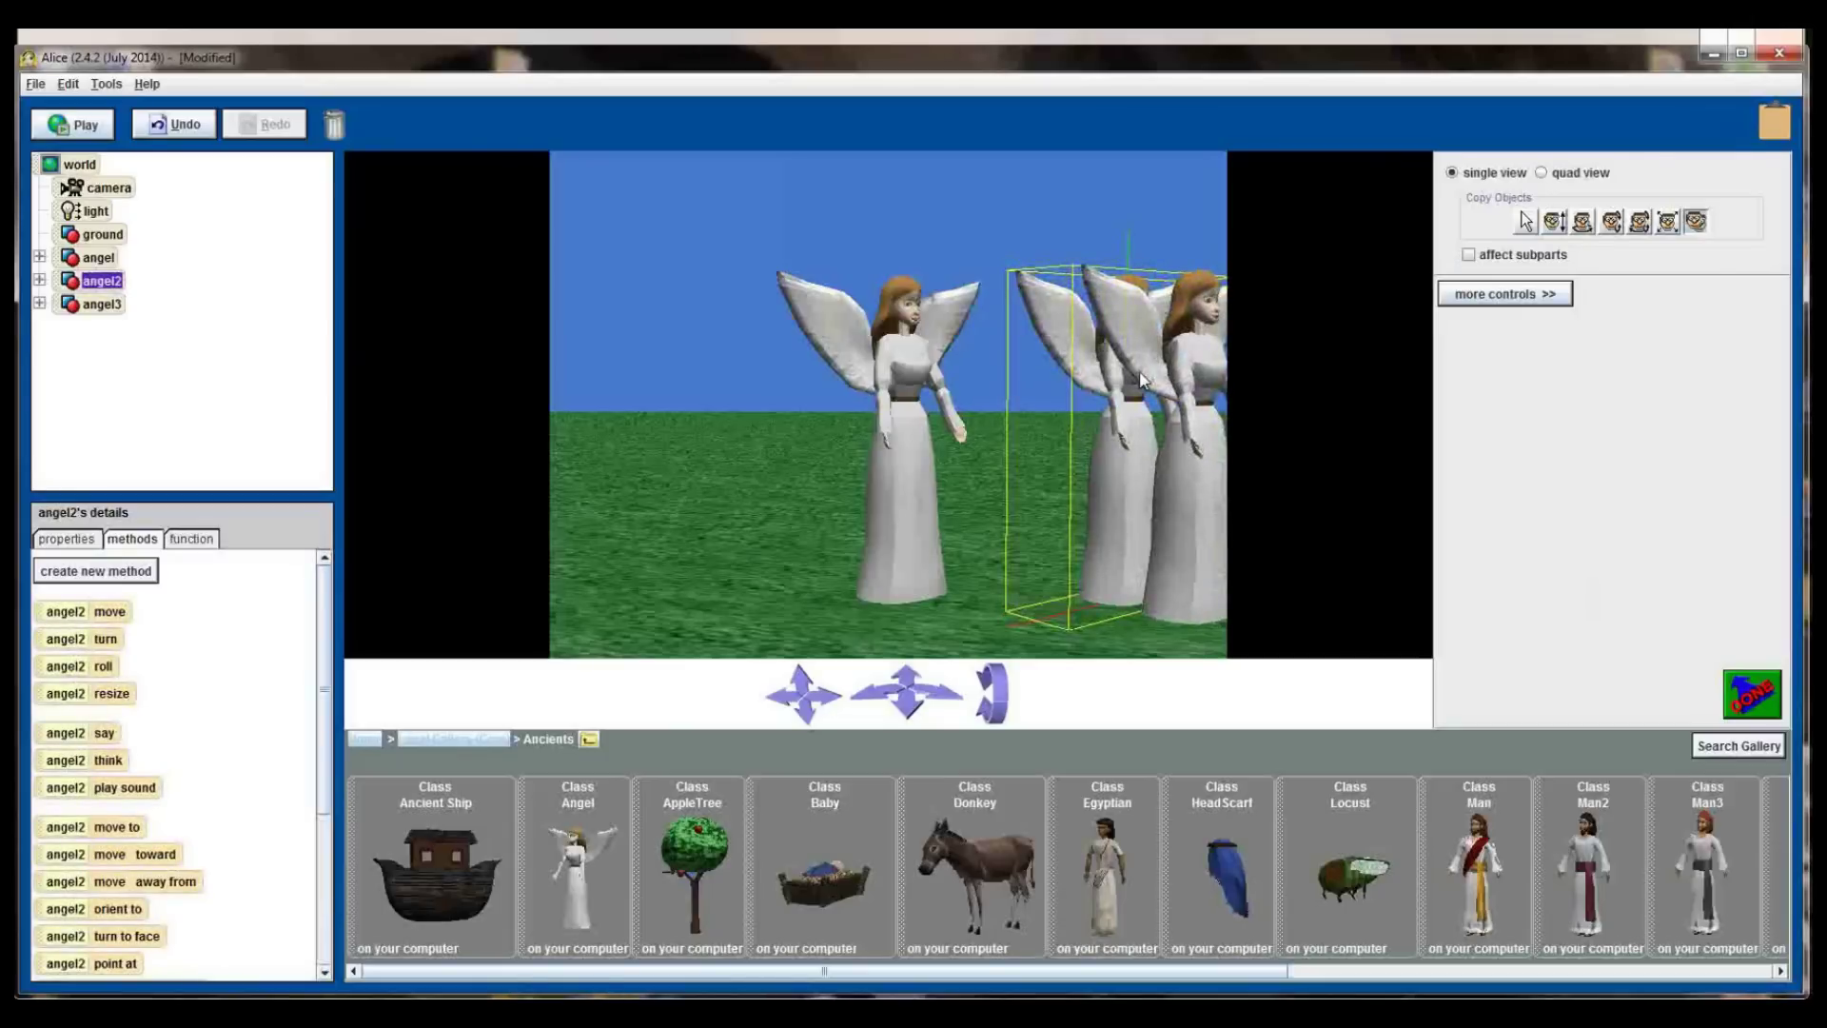
Switch back to Move Objects Freely and delete angel2 from the object tree.
click(1524, 222)
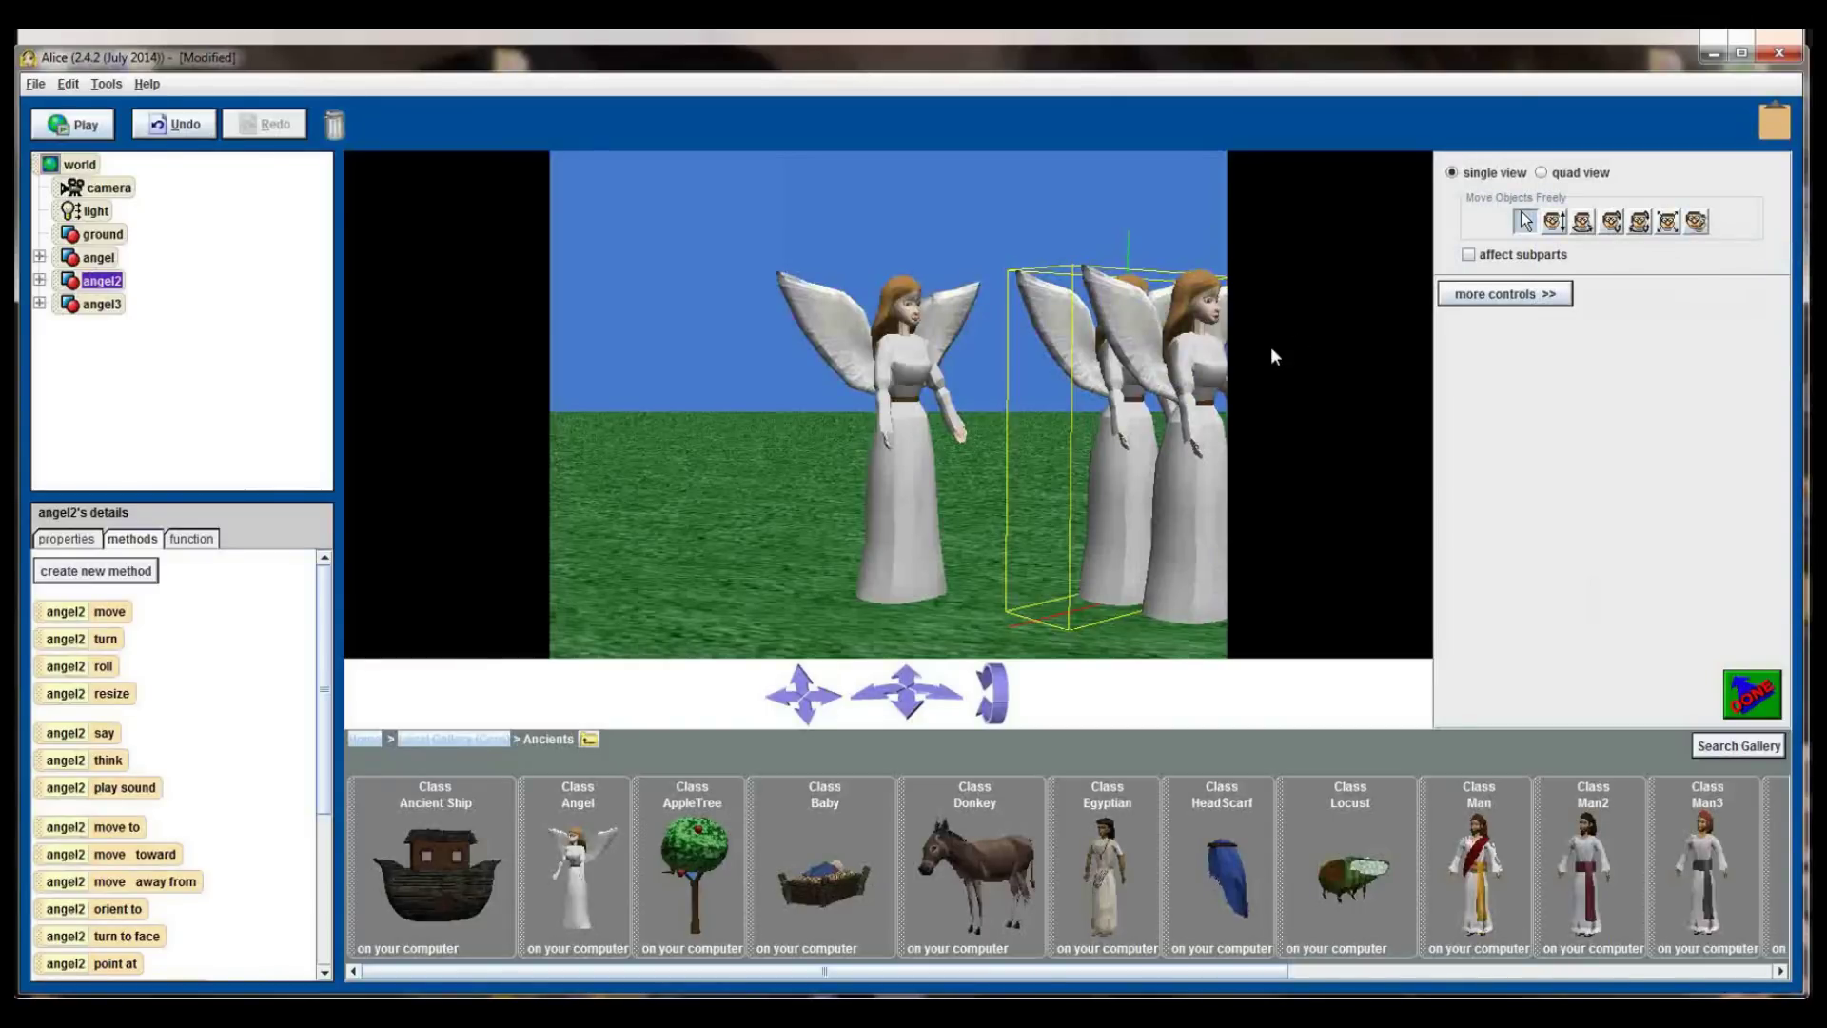
click(1217, 364)
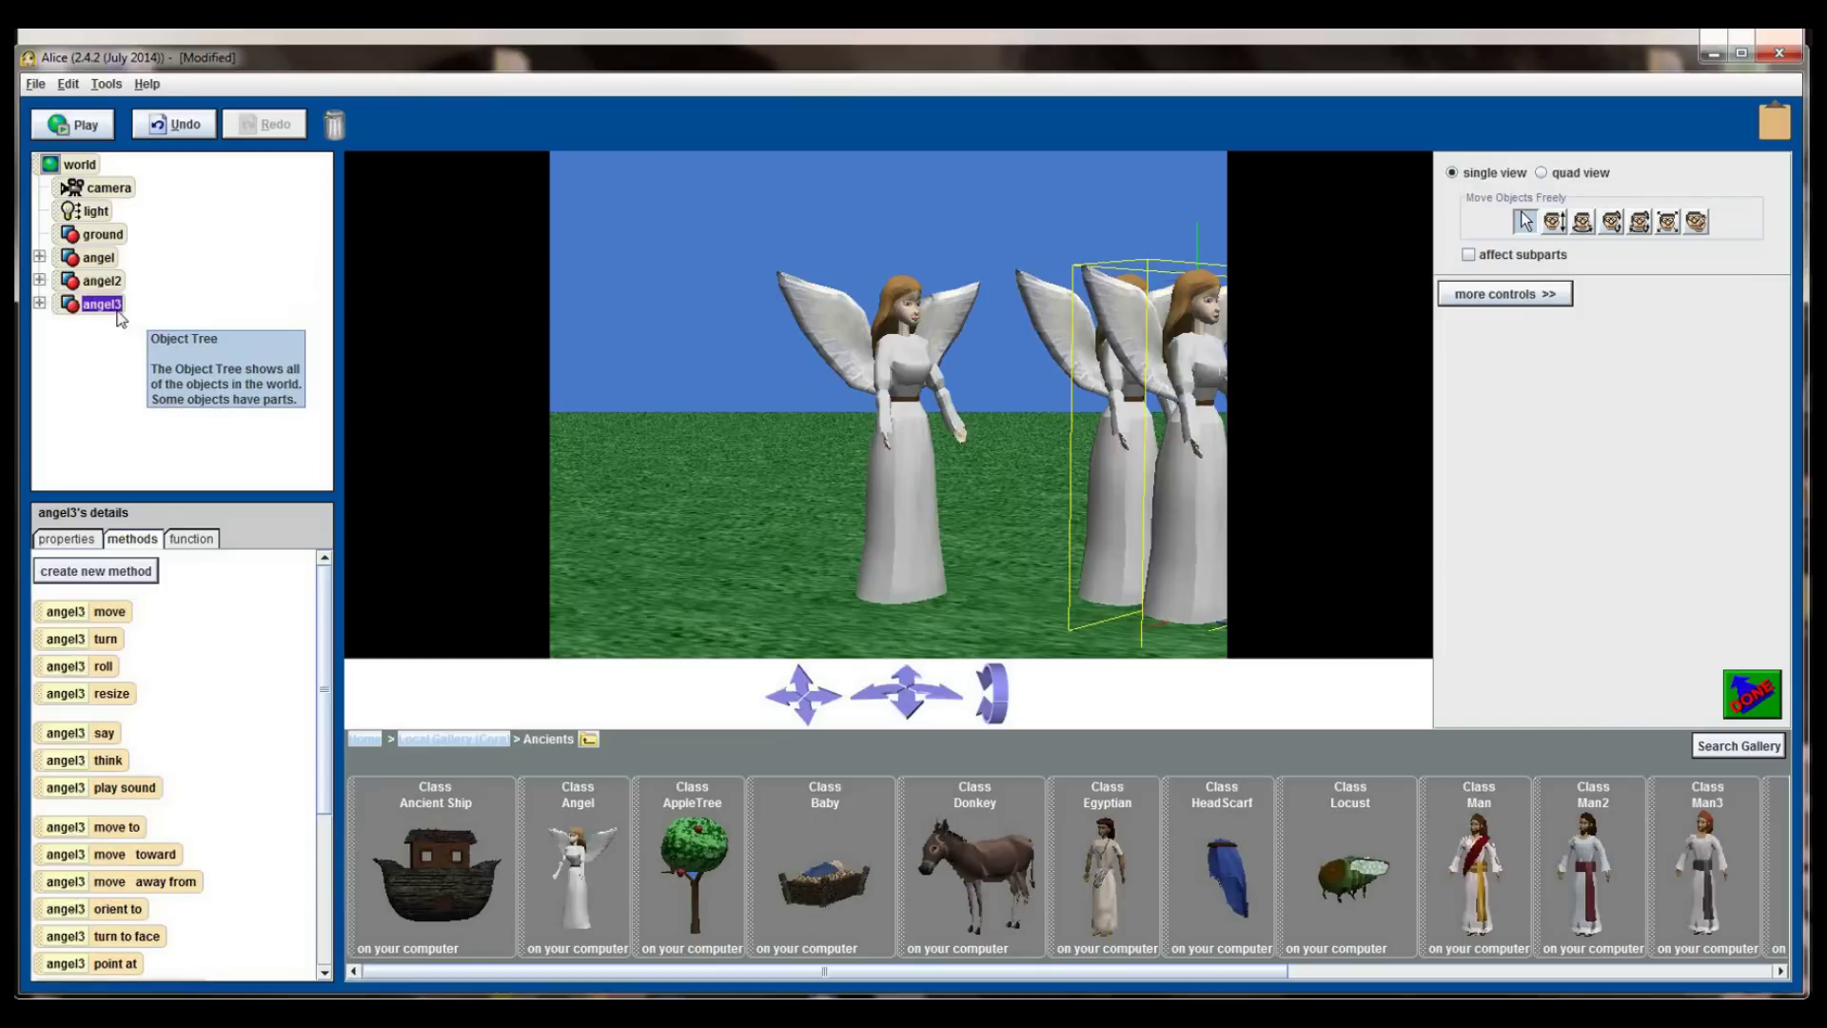
click(1052, 318)
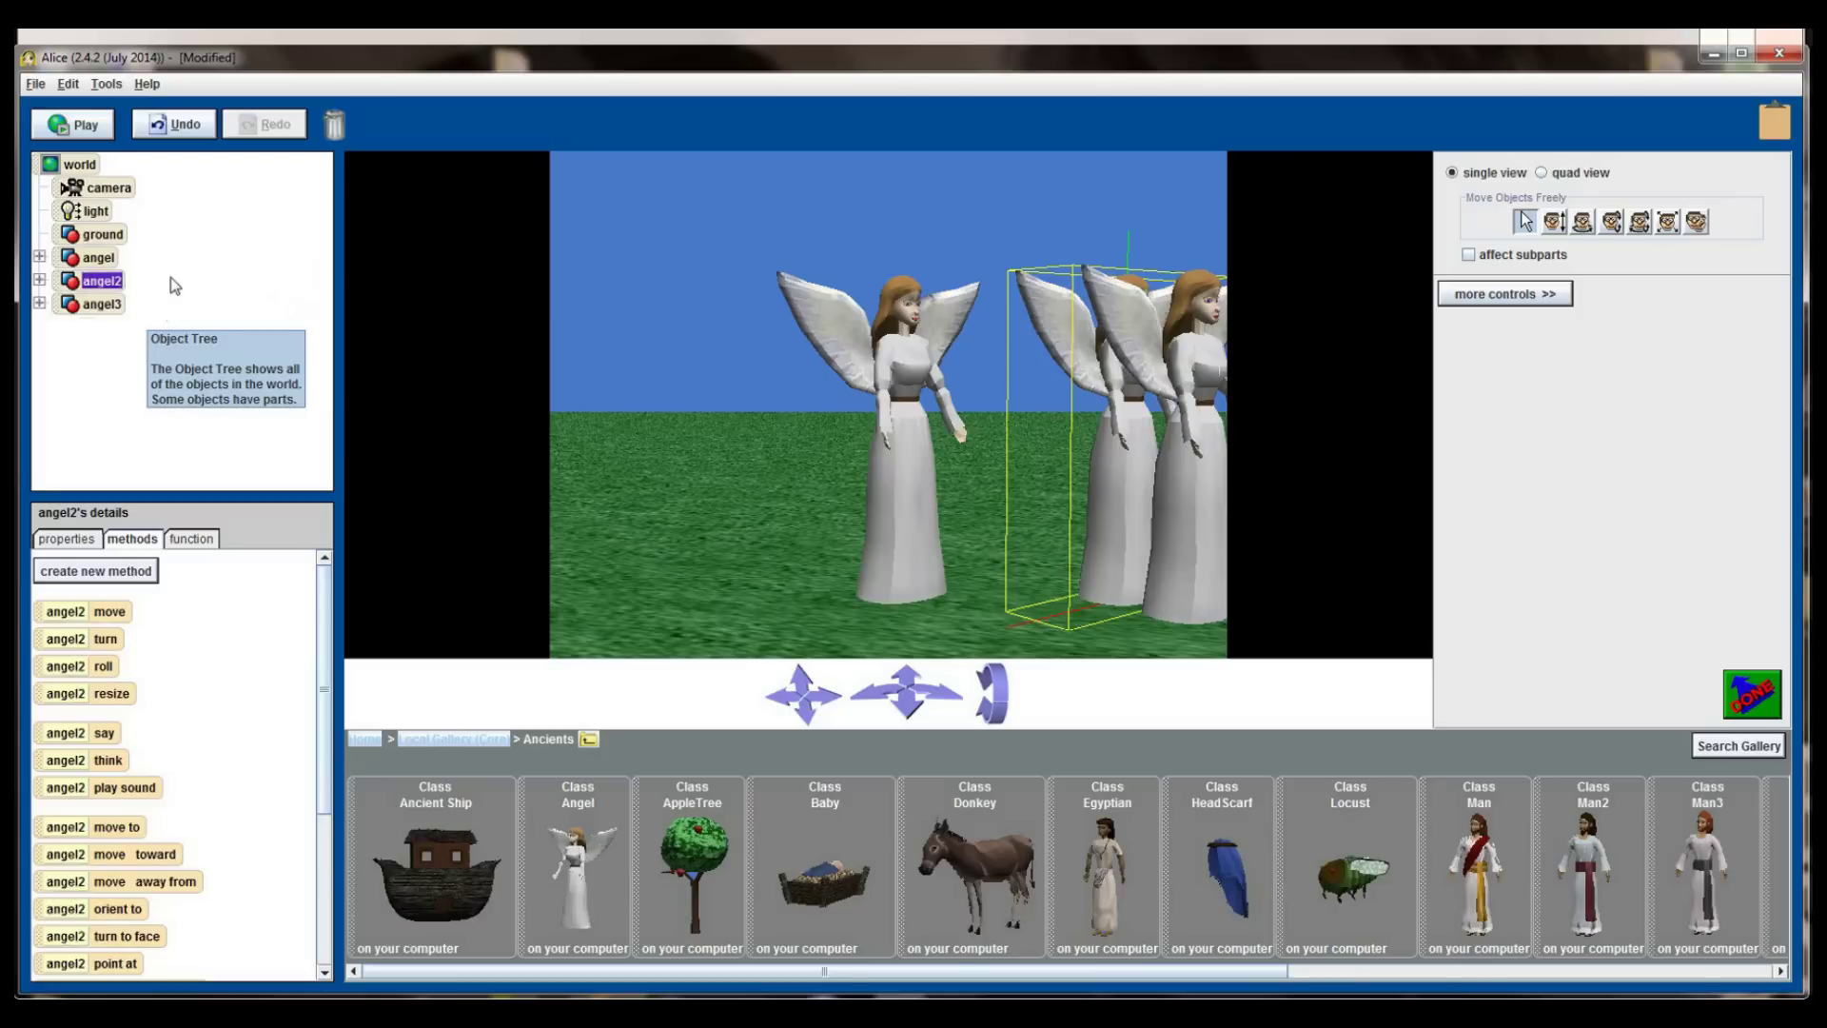
right_click(117, 282)
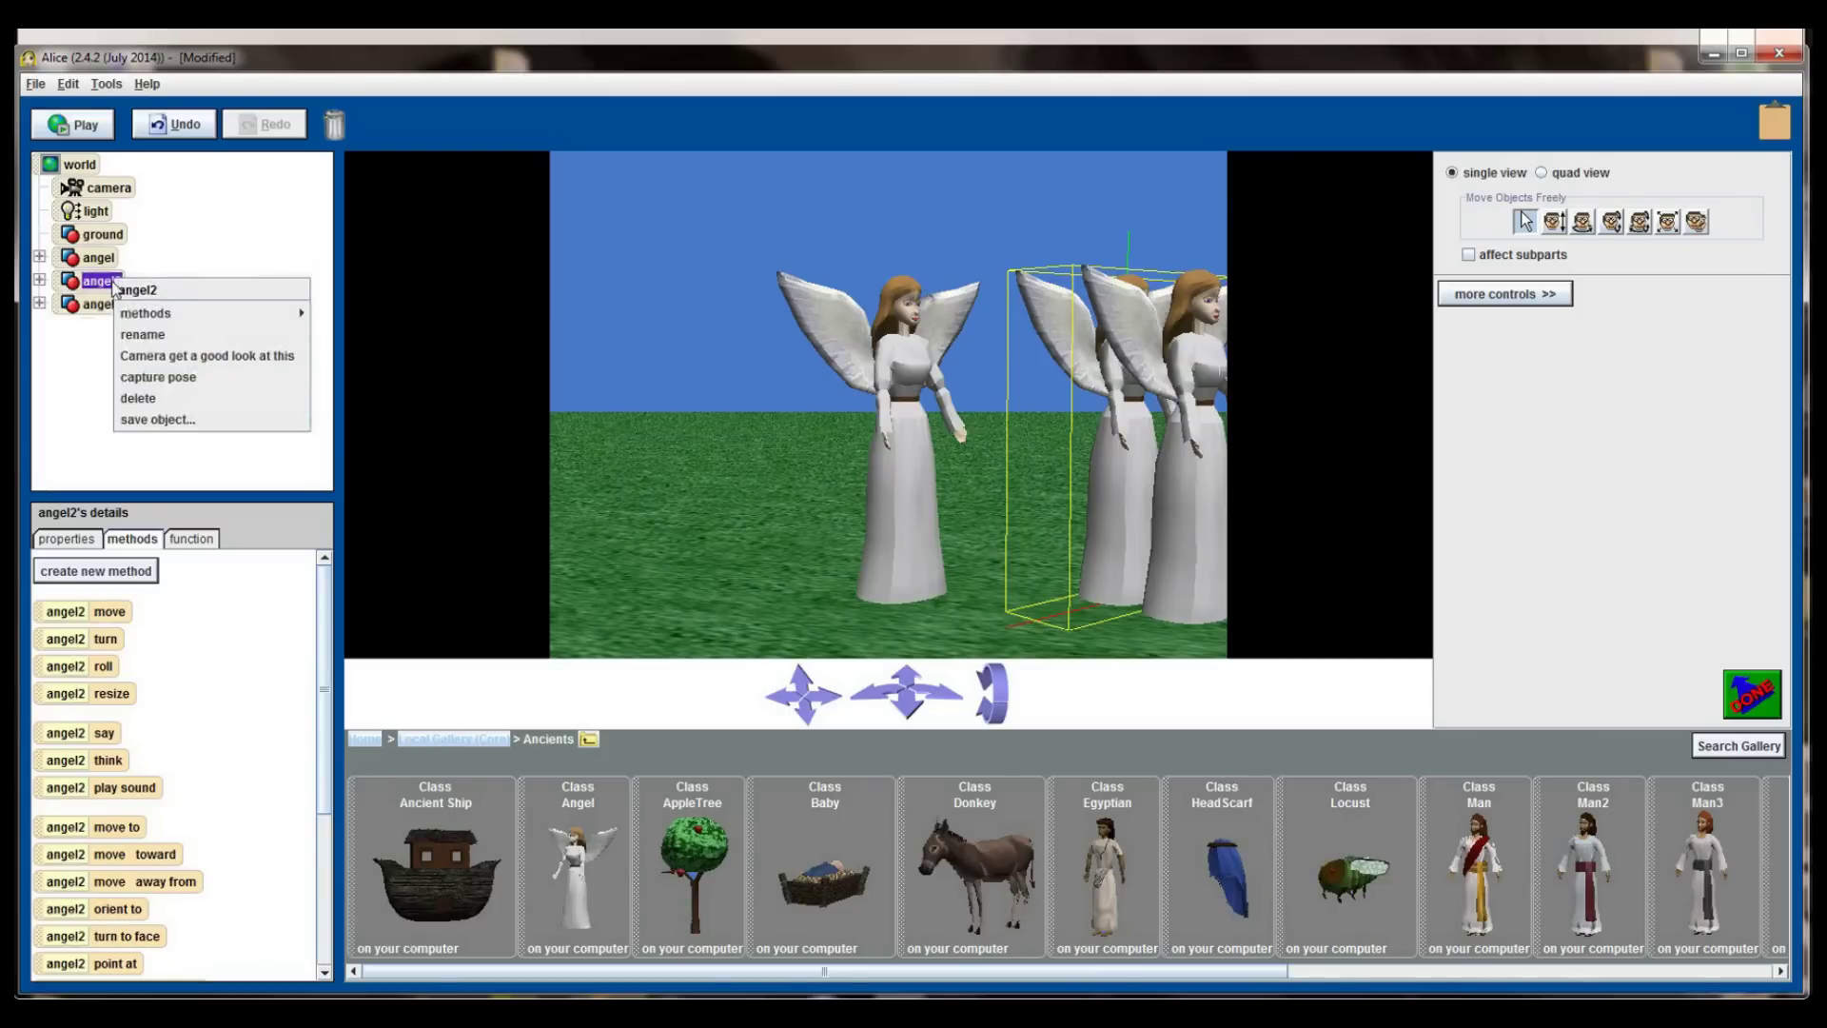
click(149, 399)
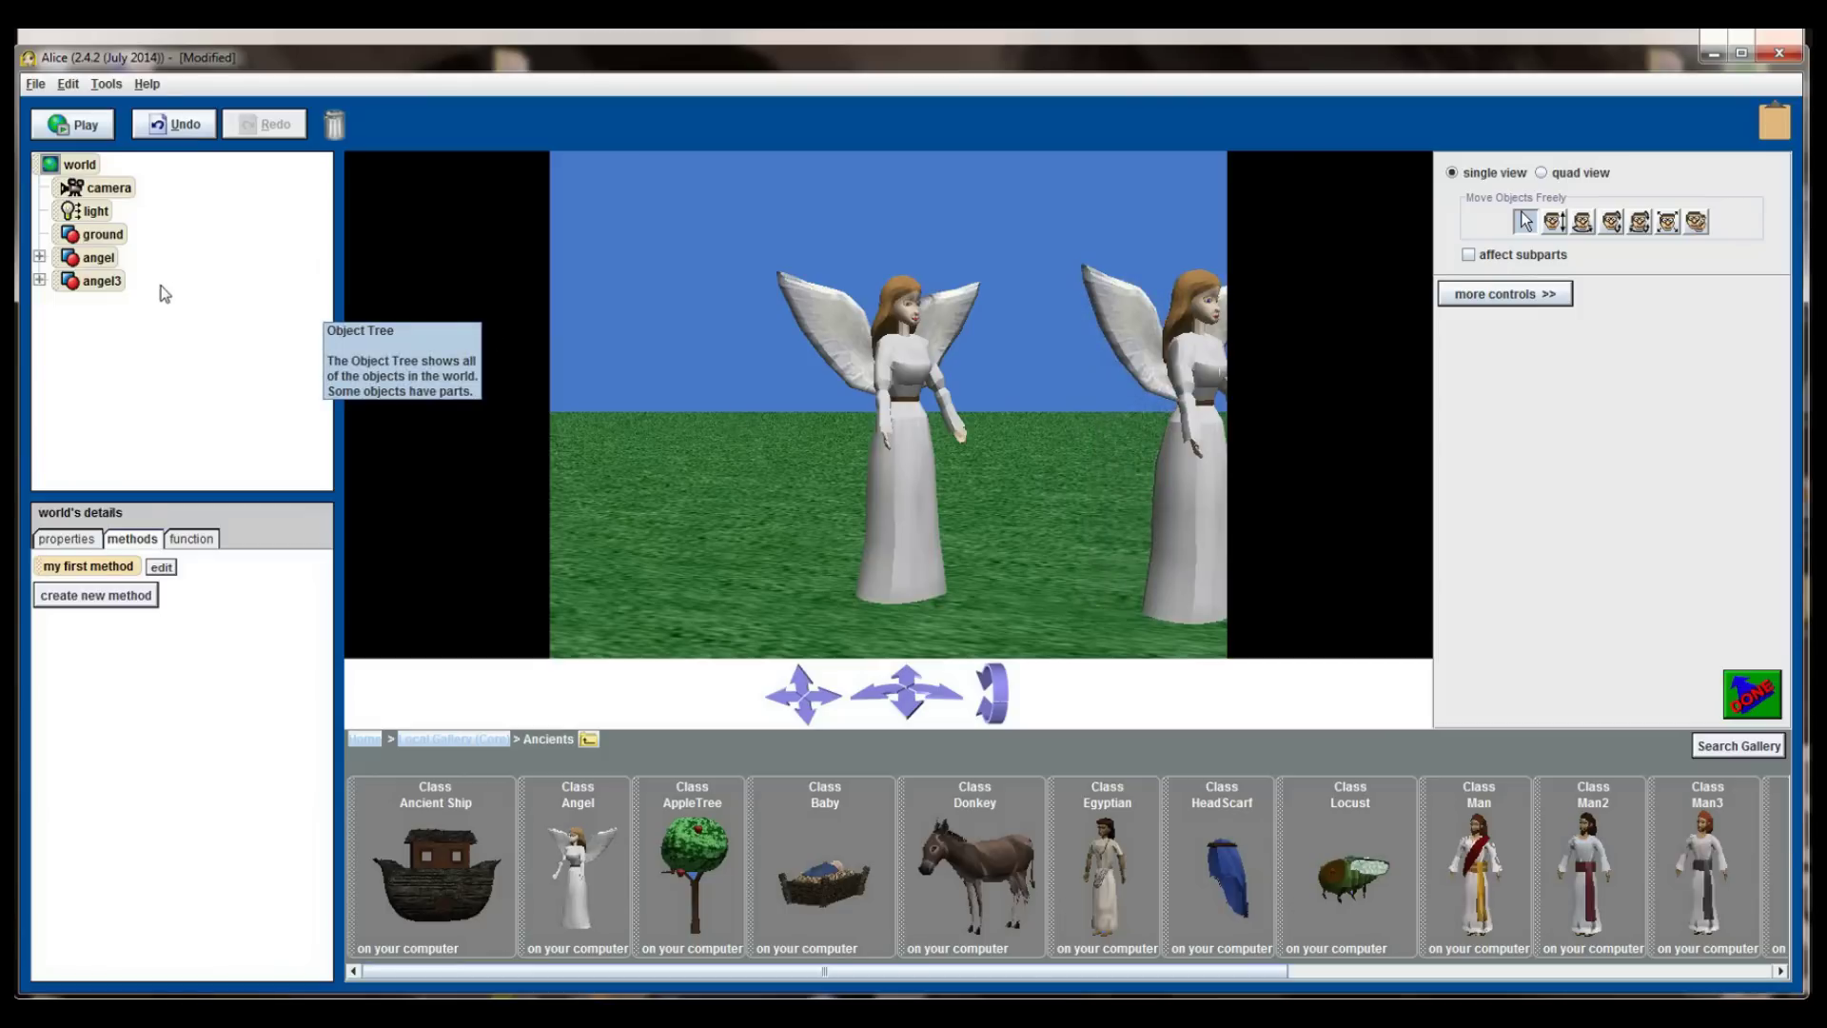
Delete angel3 from the object tree, leaving only the original angel.
click(109, 283)
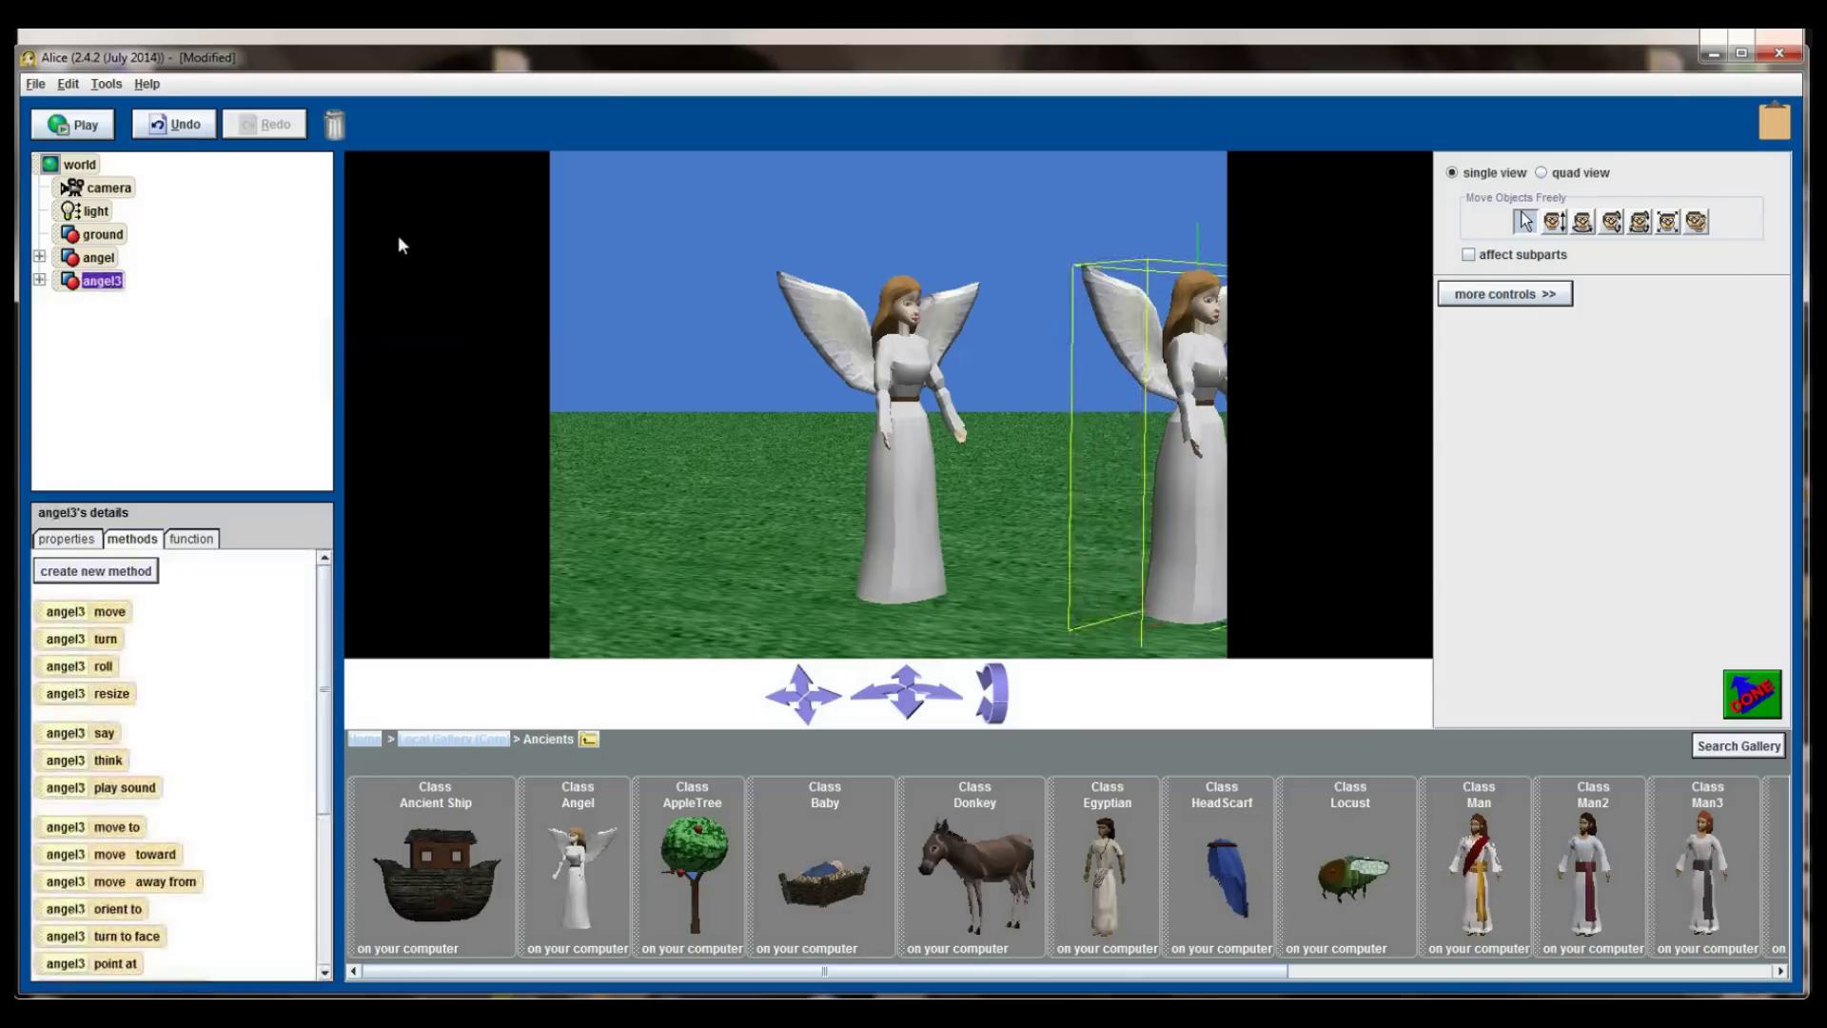
click(107, 261)
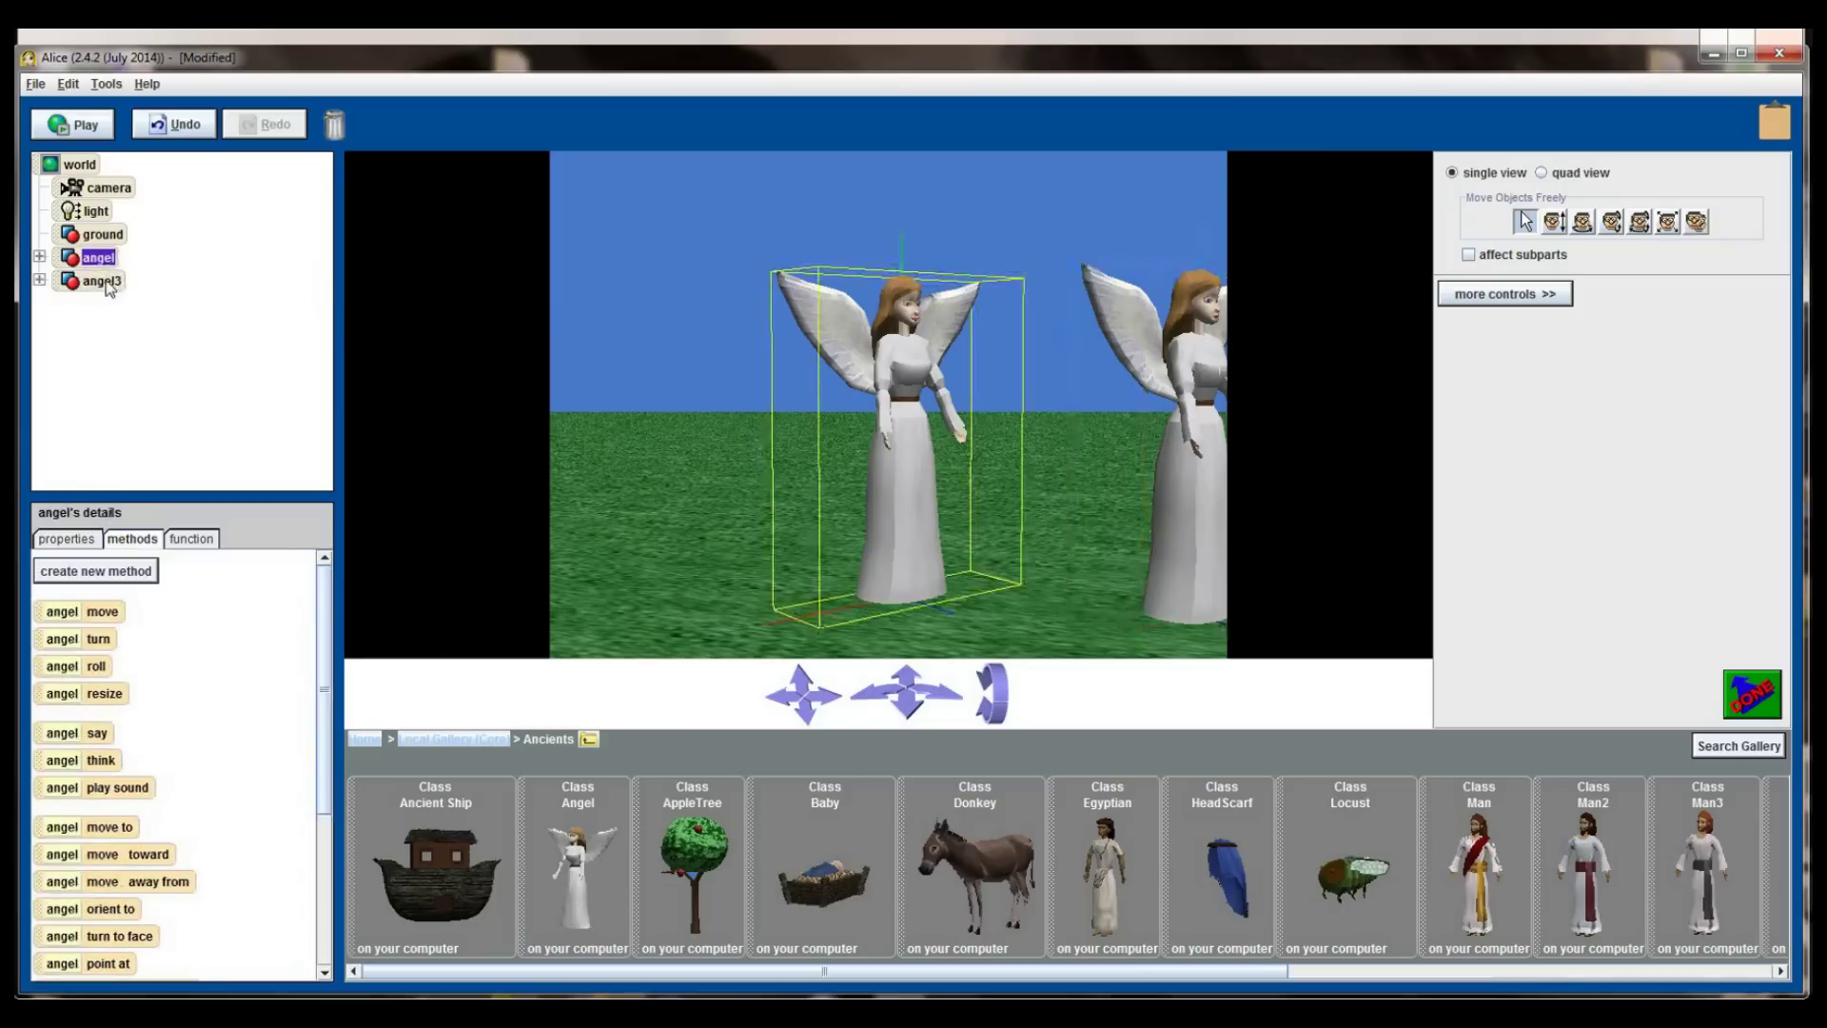
click(106, 282)
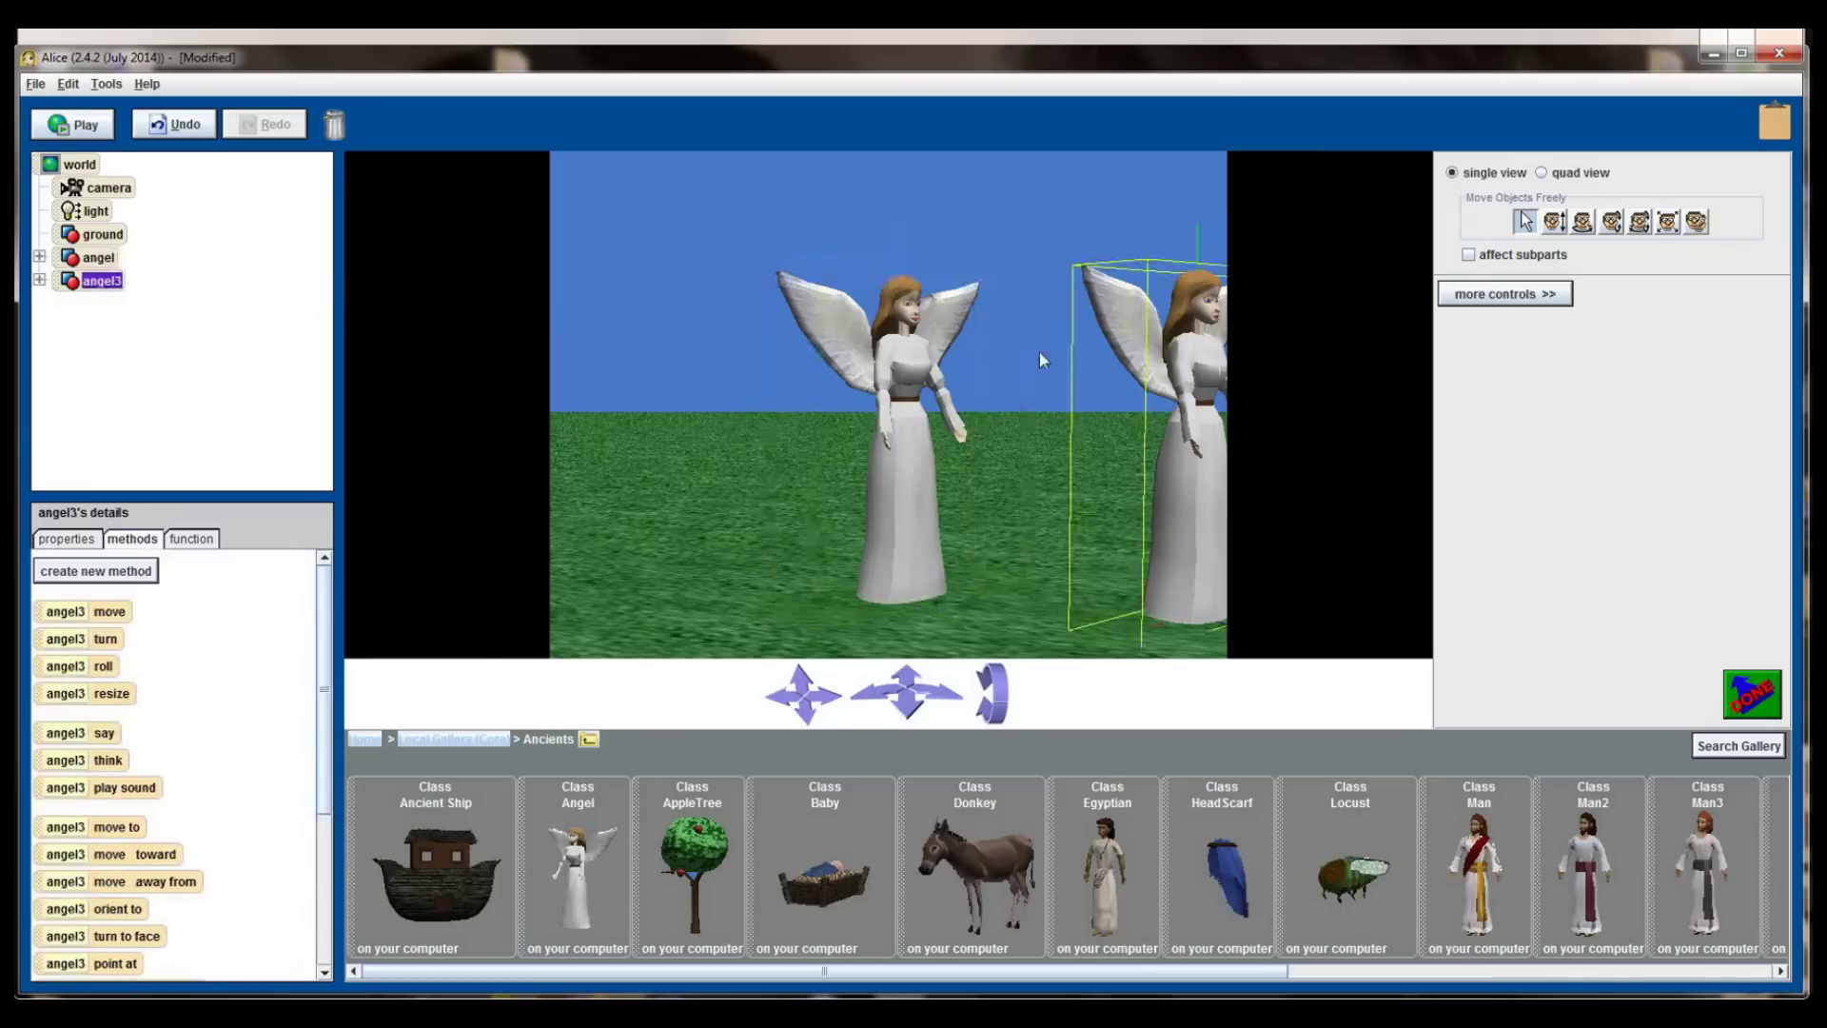
right_click(99, 294)
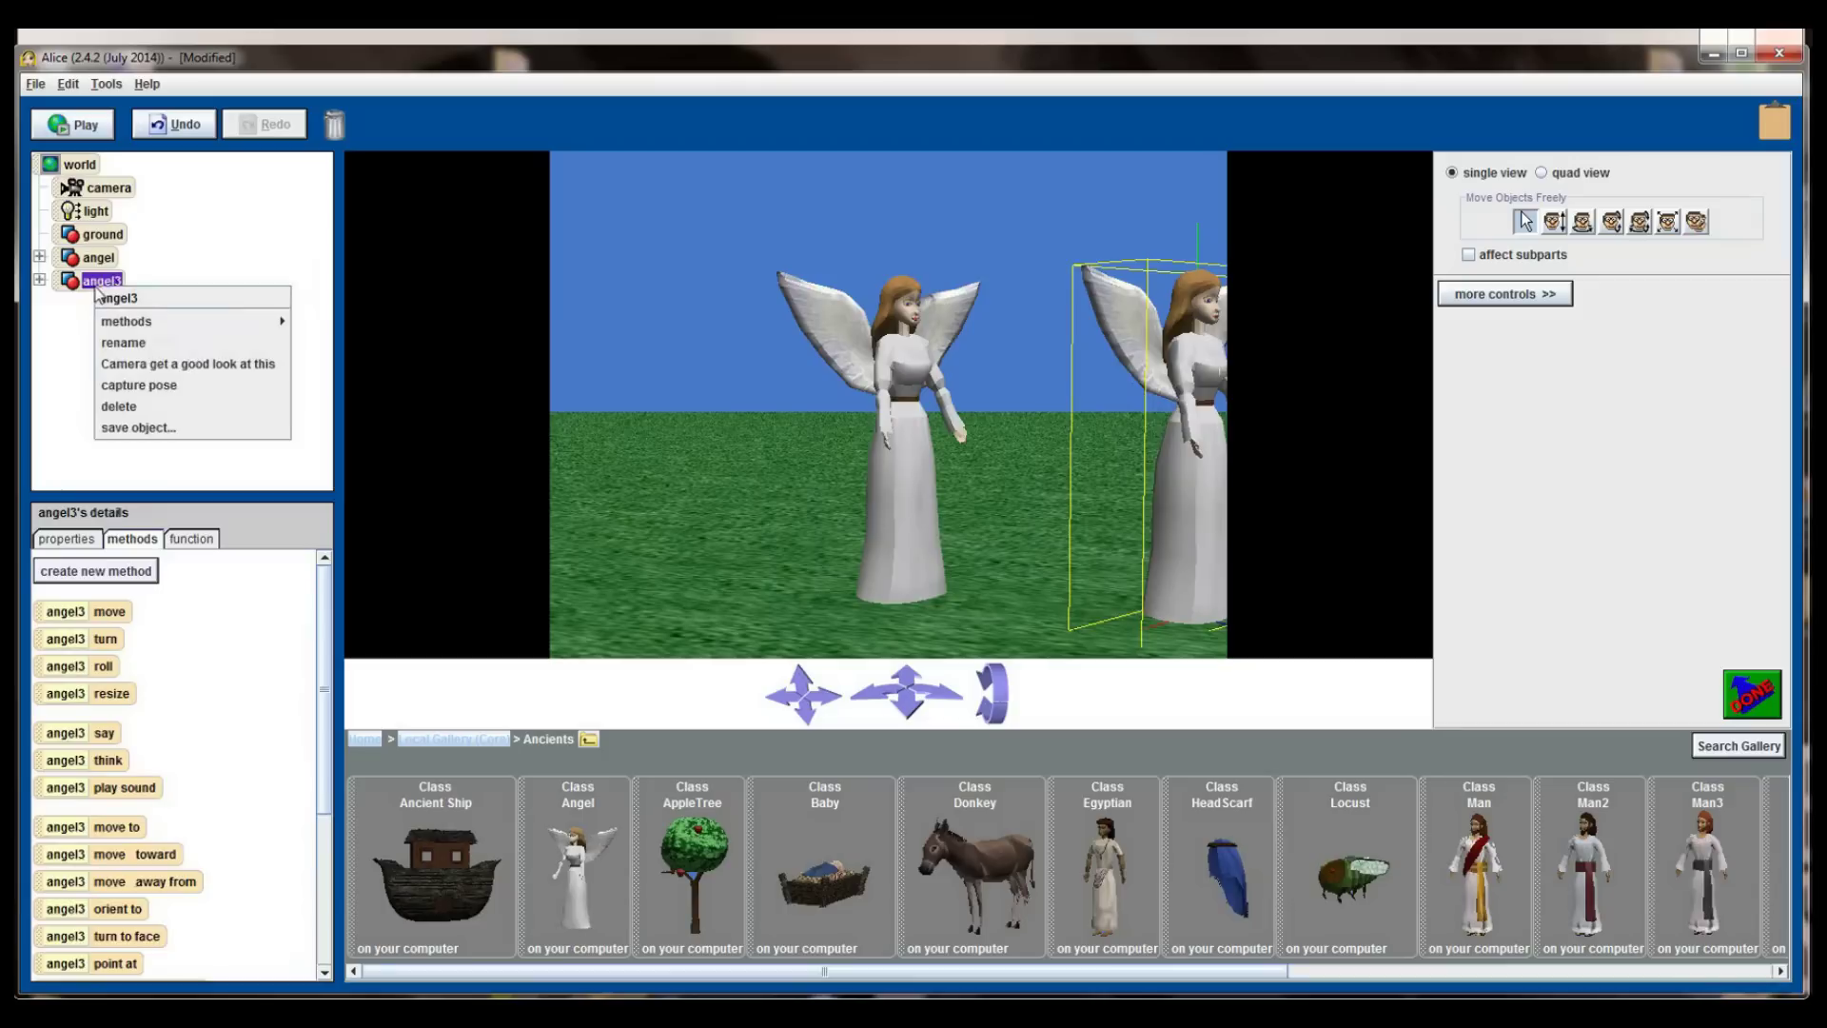
click(133, 406)
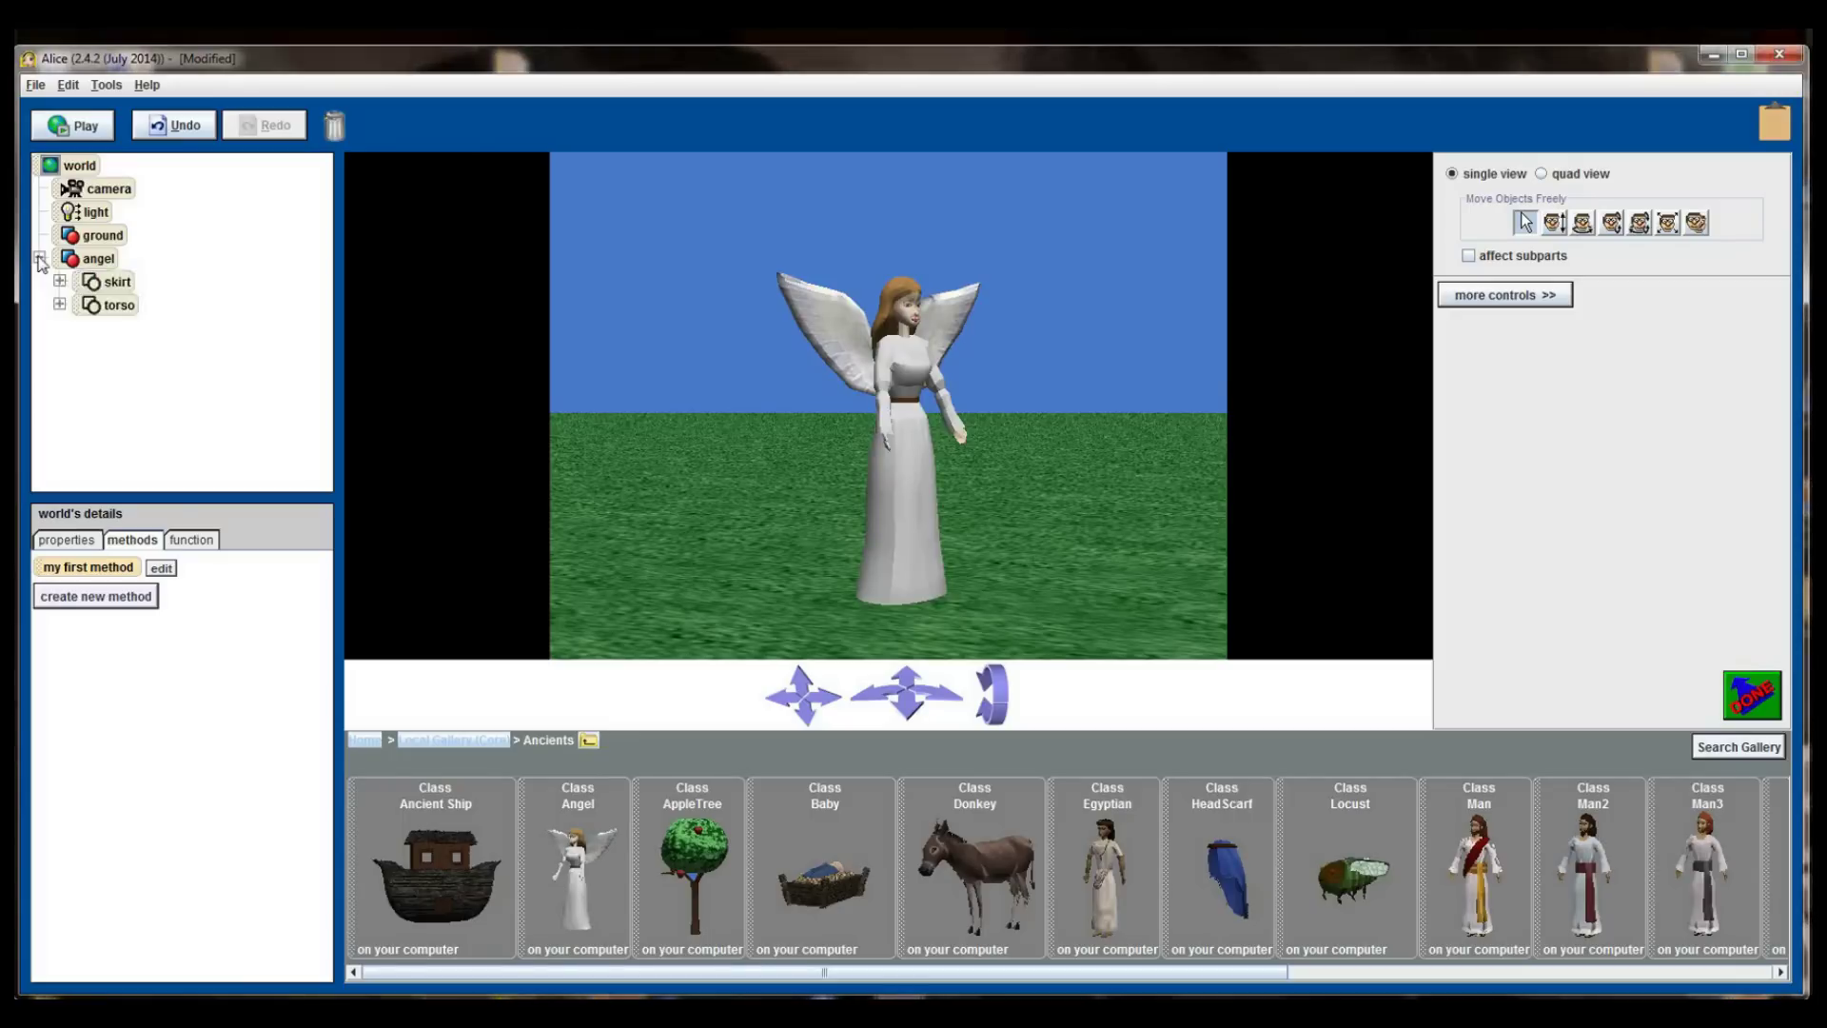
Select the angel in the object tree, then its skirt and torso subparts.
click(98, 263)
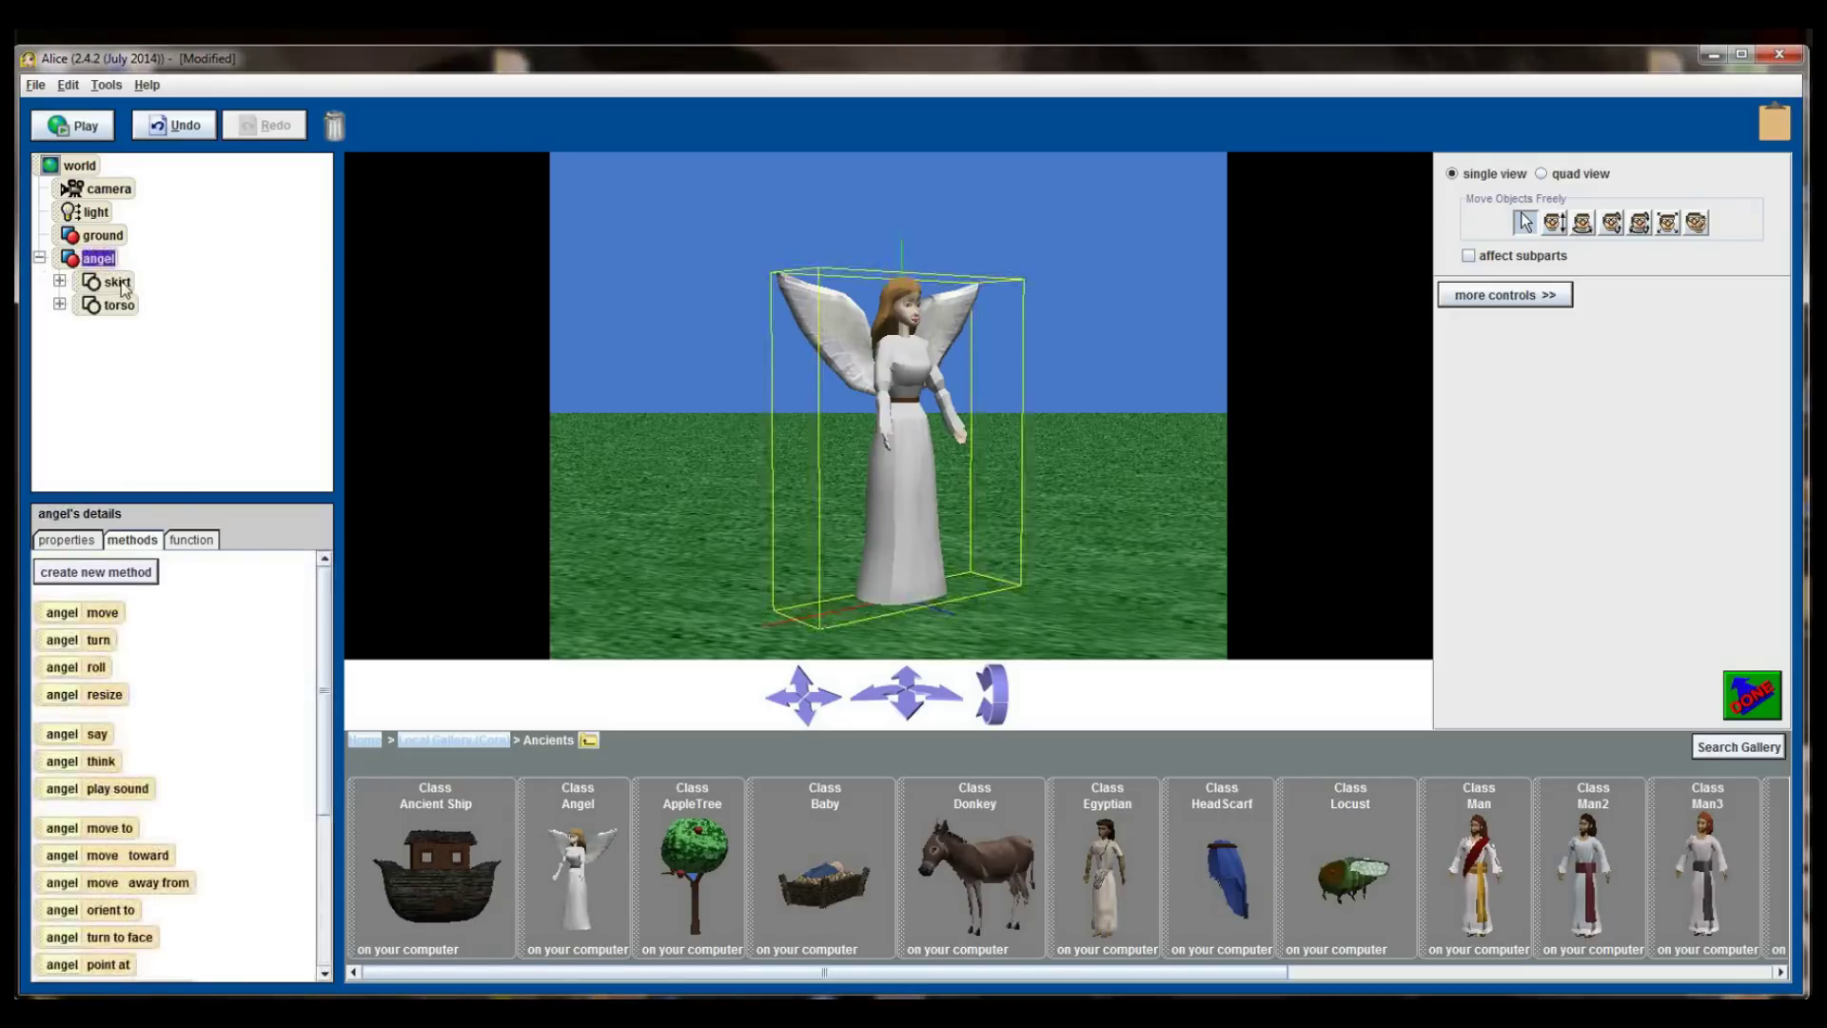
click(118, 284)
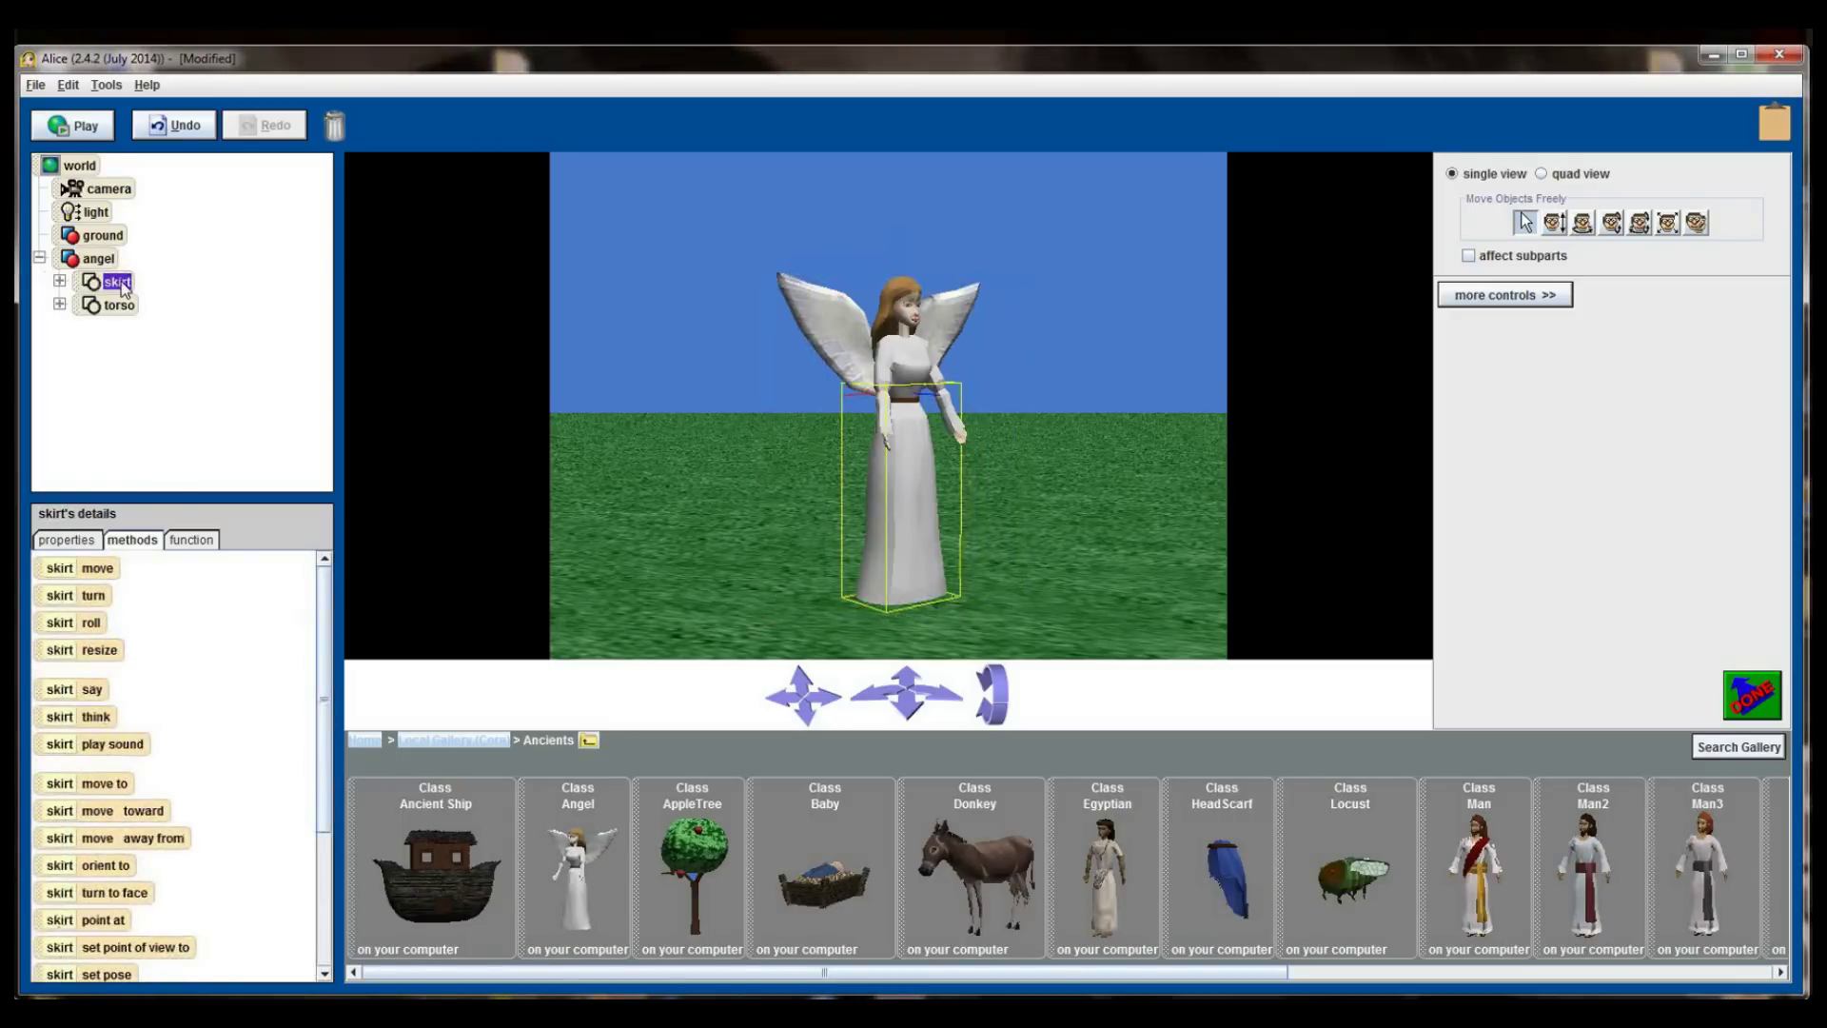
click(116, 306)
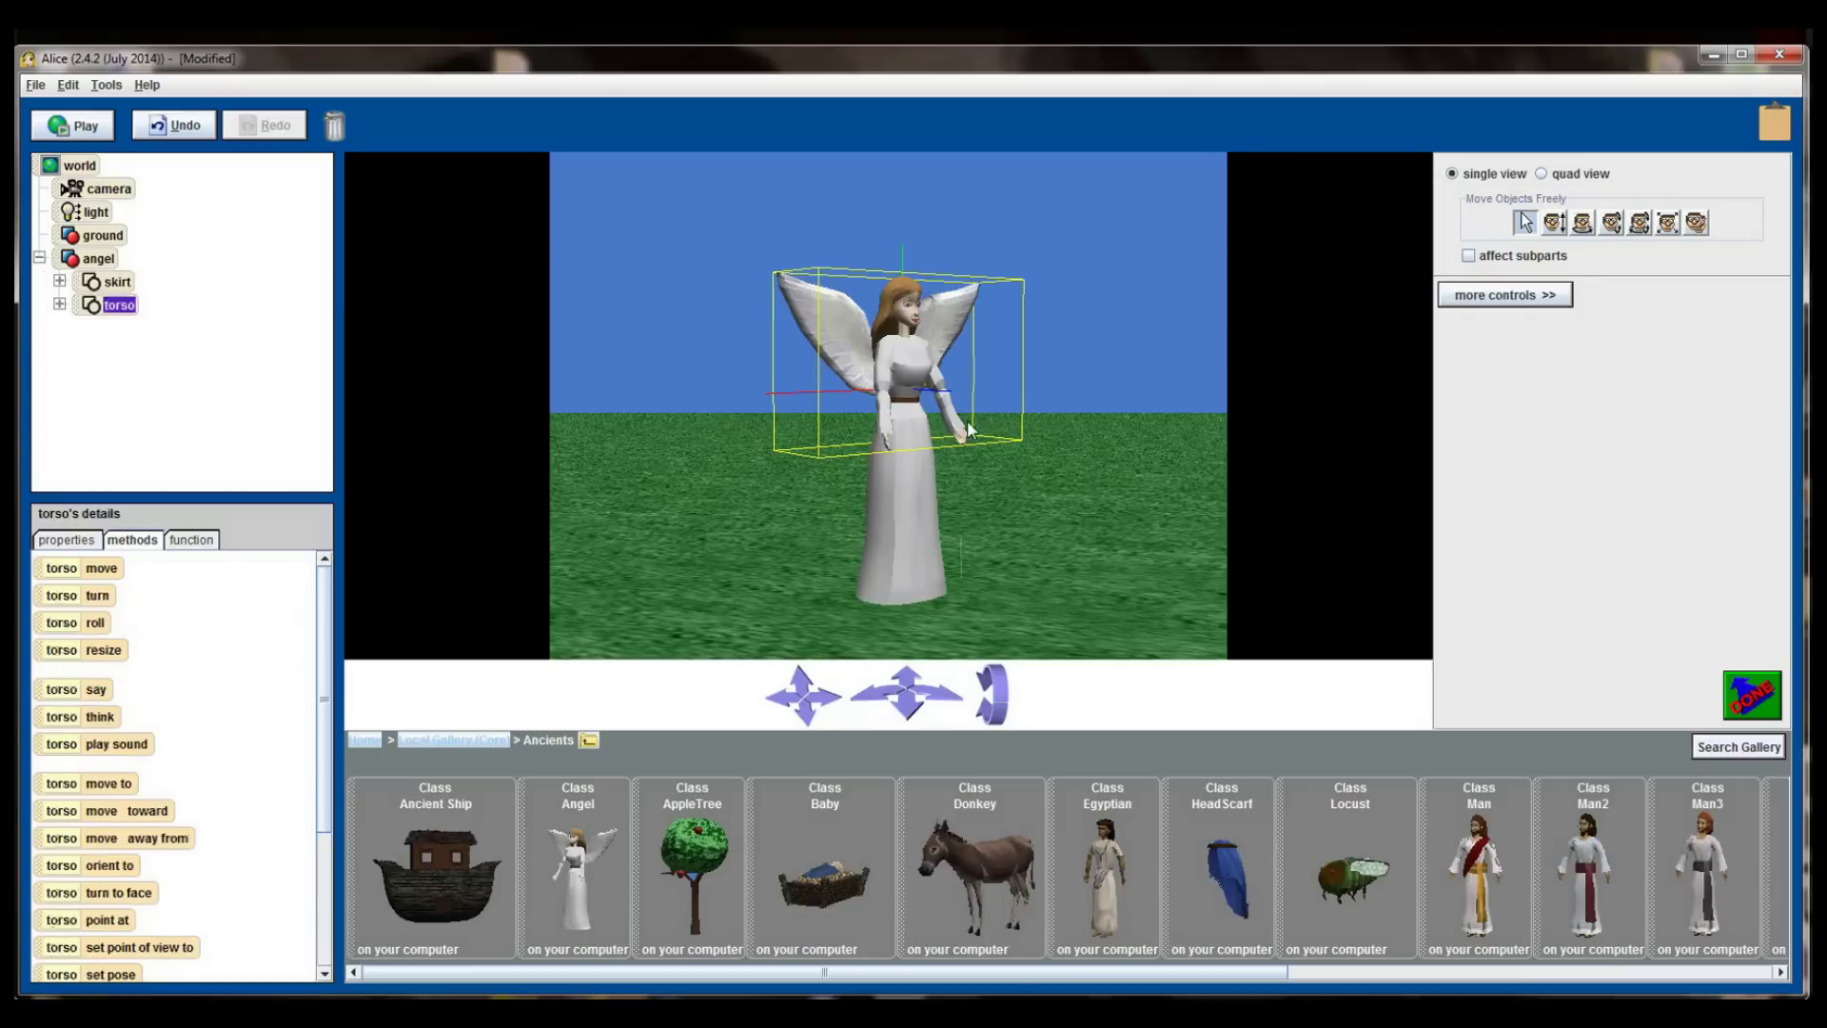
click(117, 282)
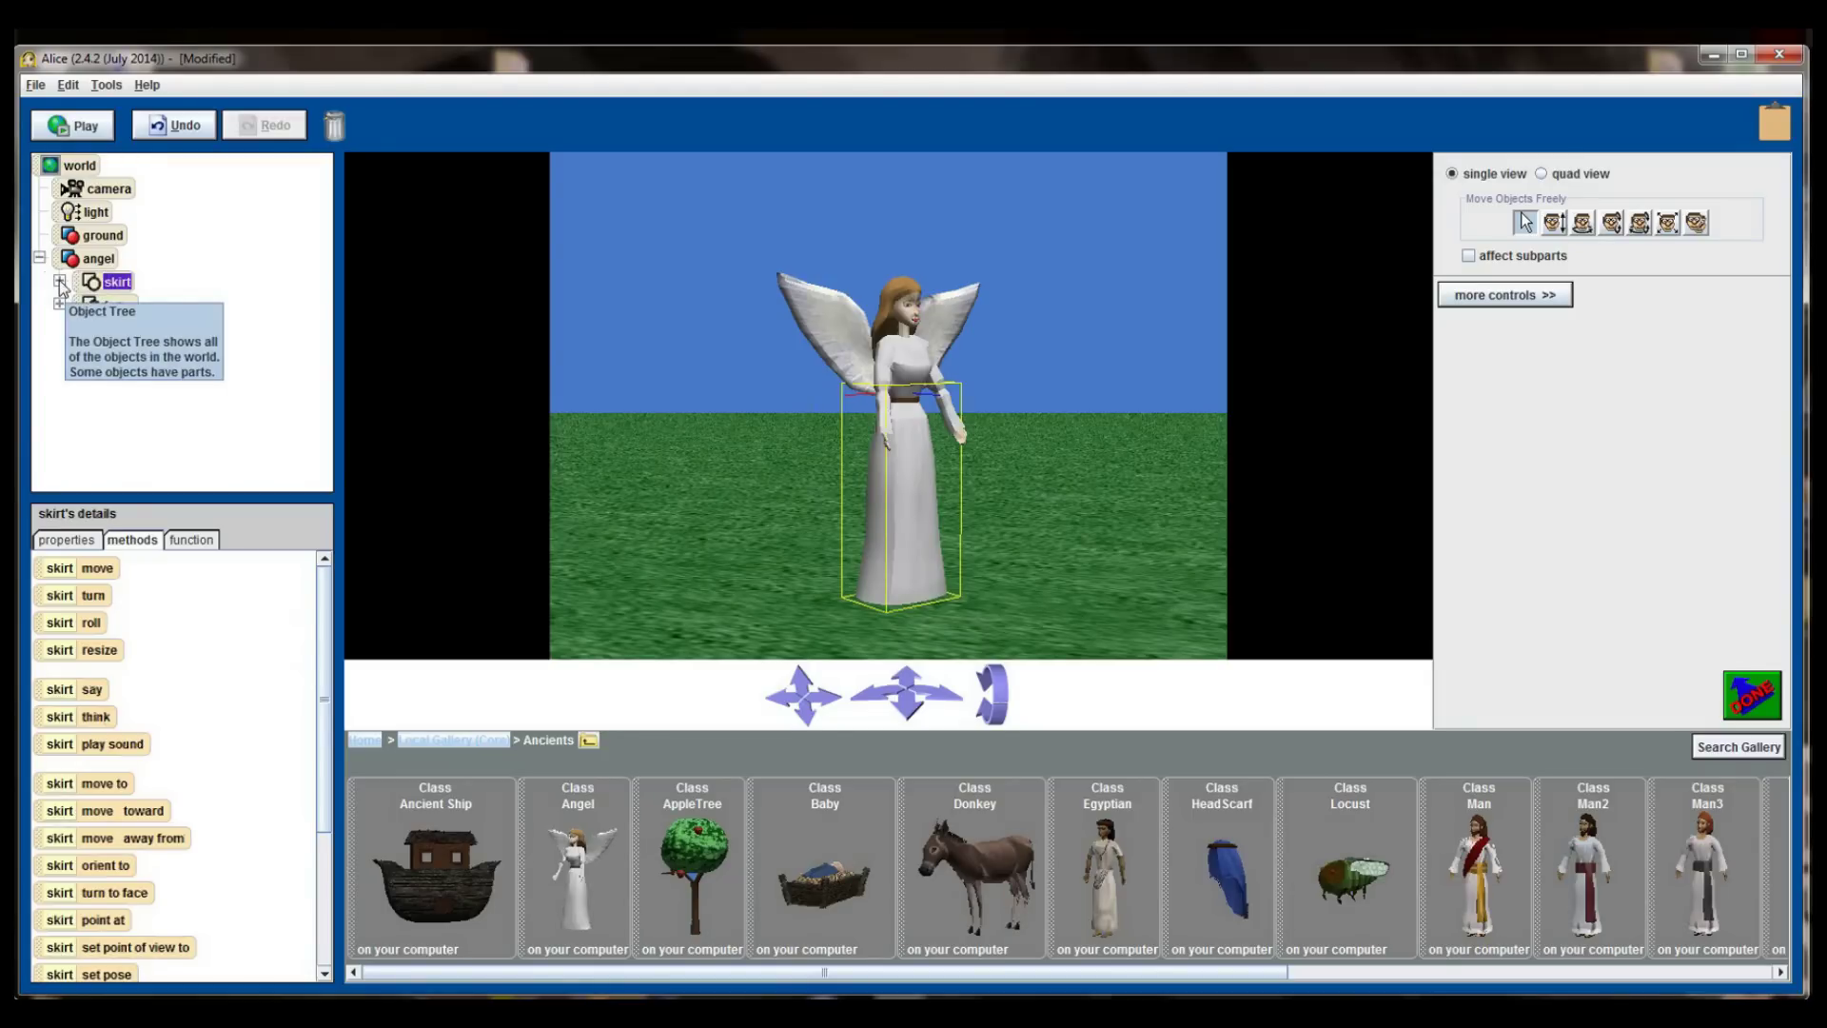
Expand the skirt to show leftFoot and rightFoot, then expand the torso.
click(59, 282)
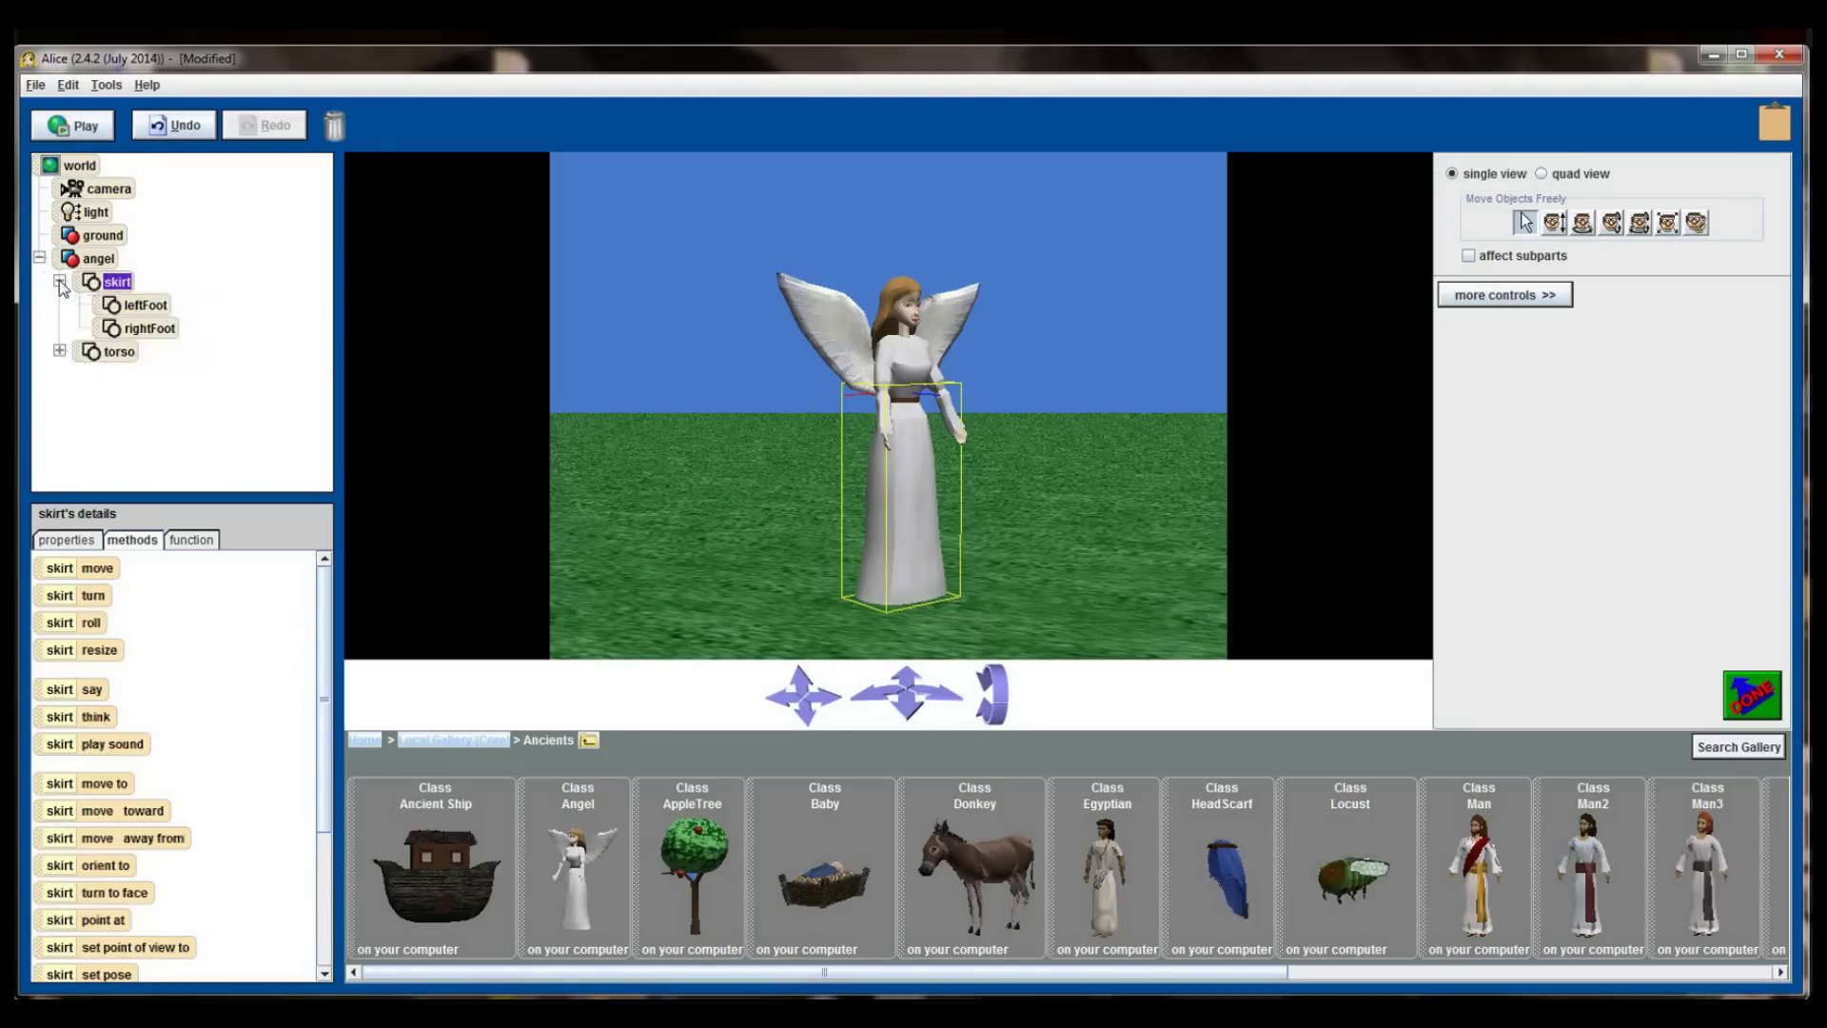
click(127, 308)
click(149, 330)
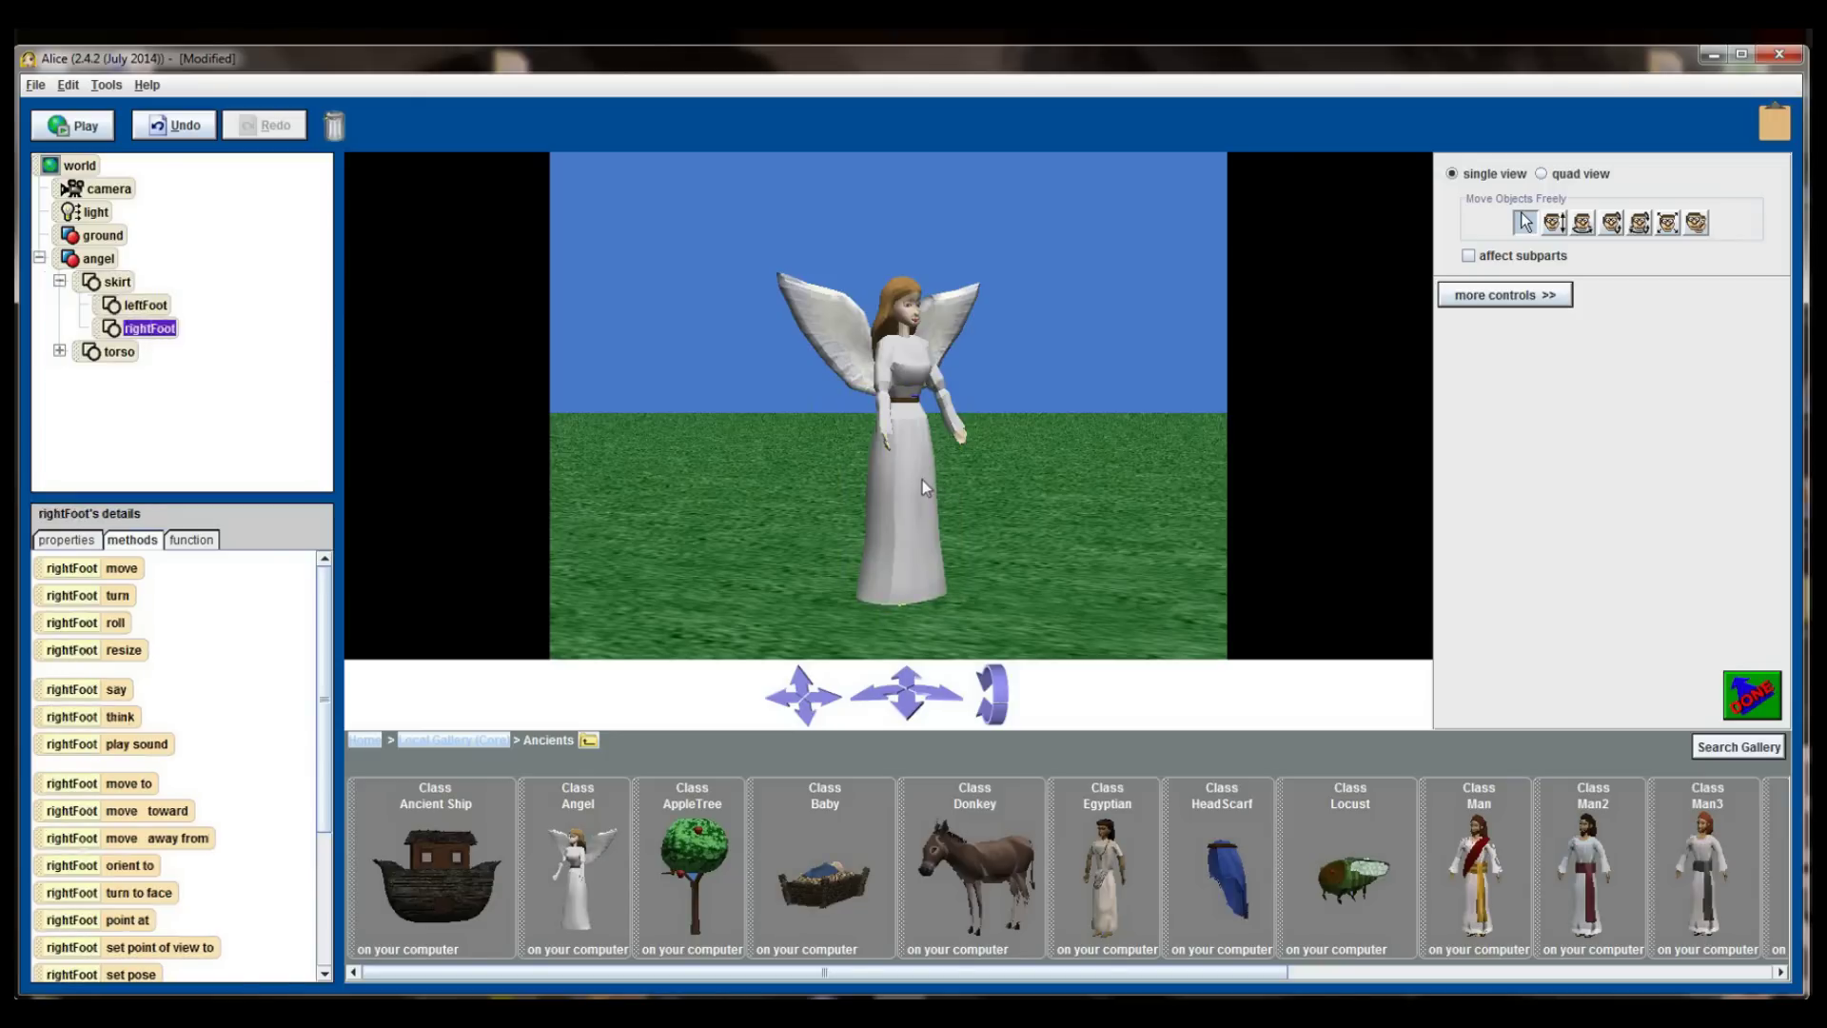
click(143, 306)
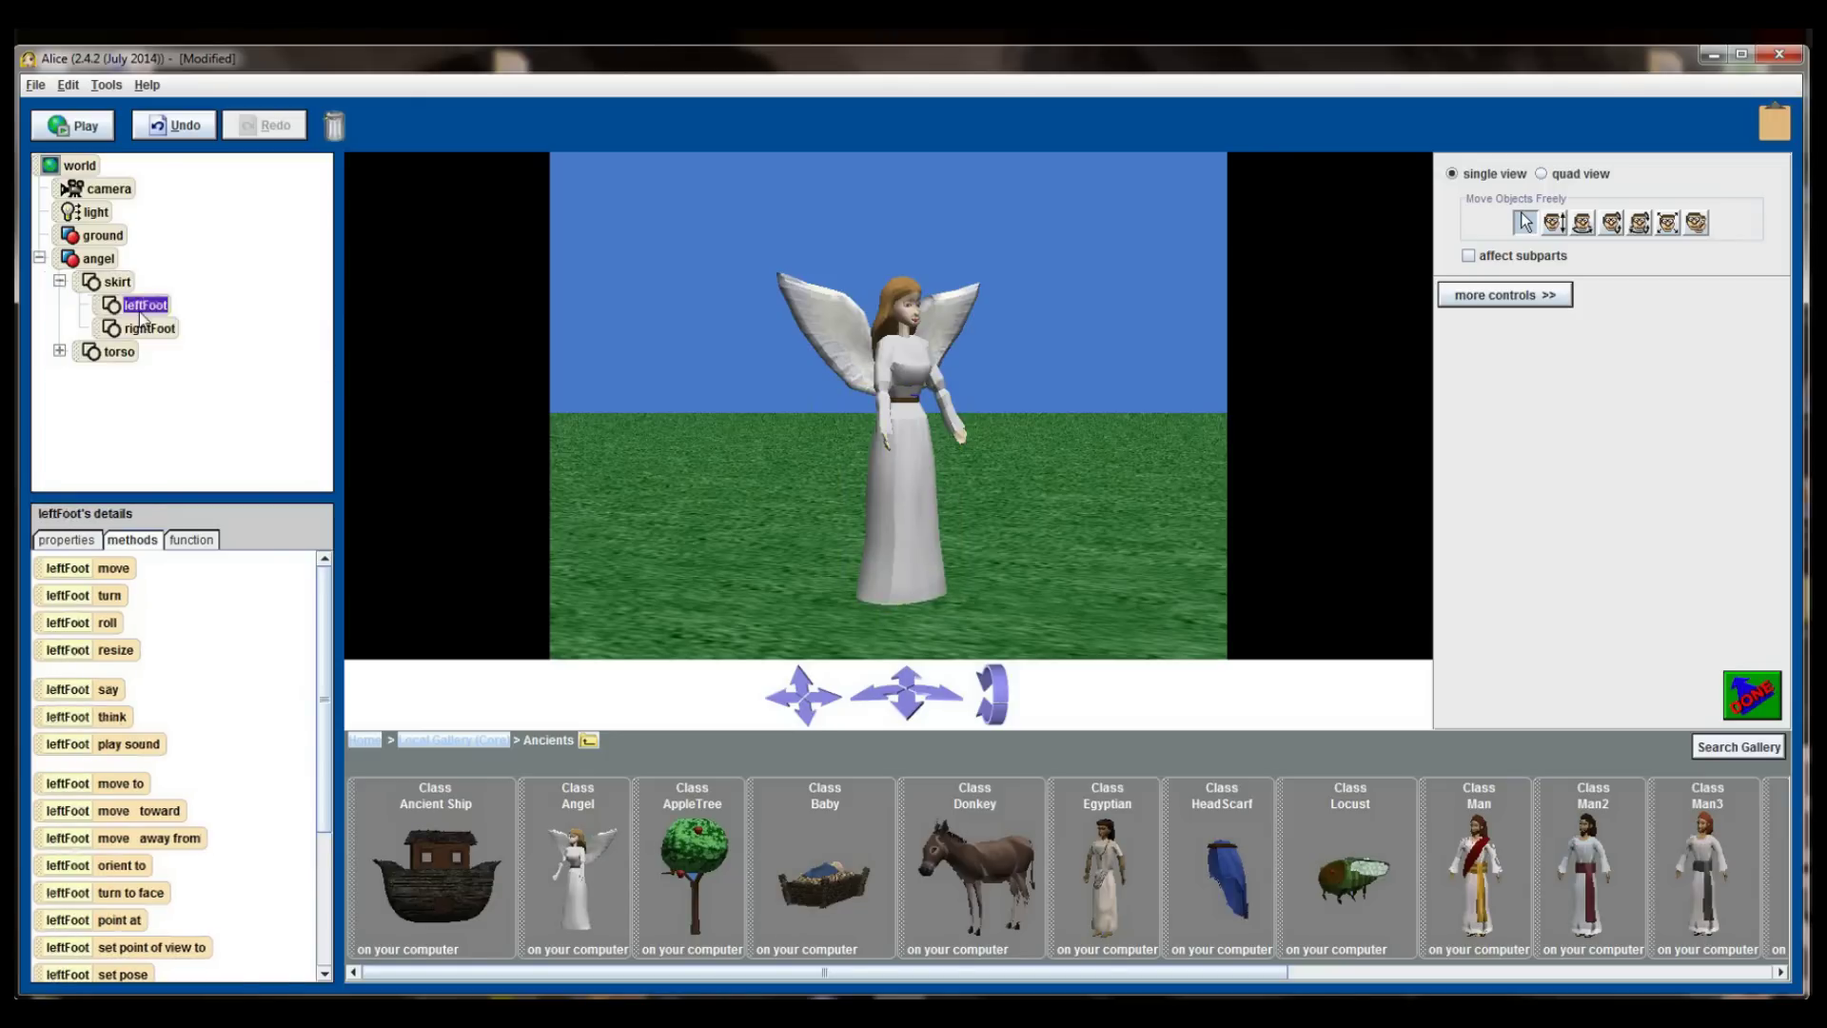
click(157, 329)
click(153, 305)
click(156, 327)
click(150, 306)
click(59, 352)
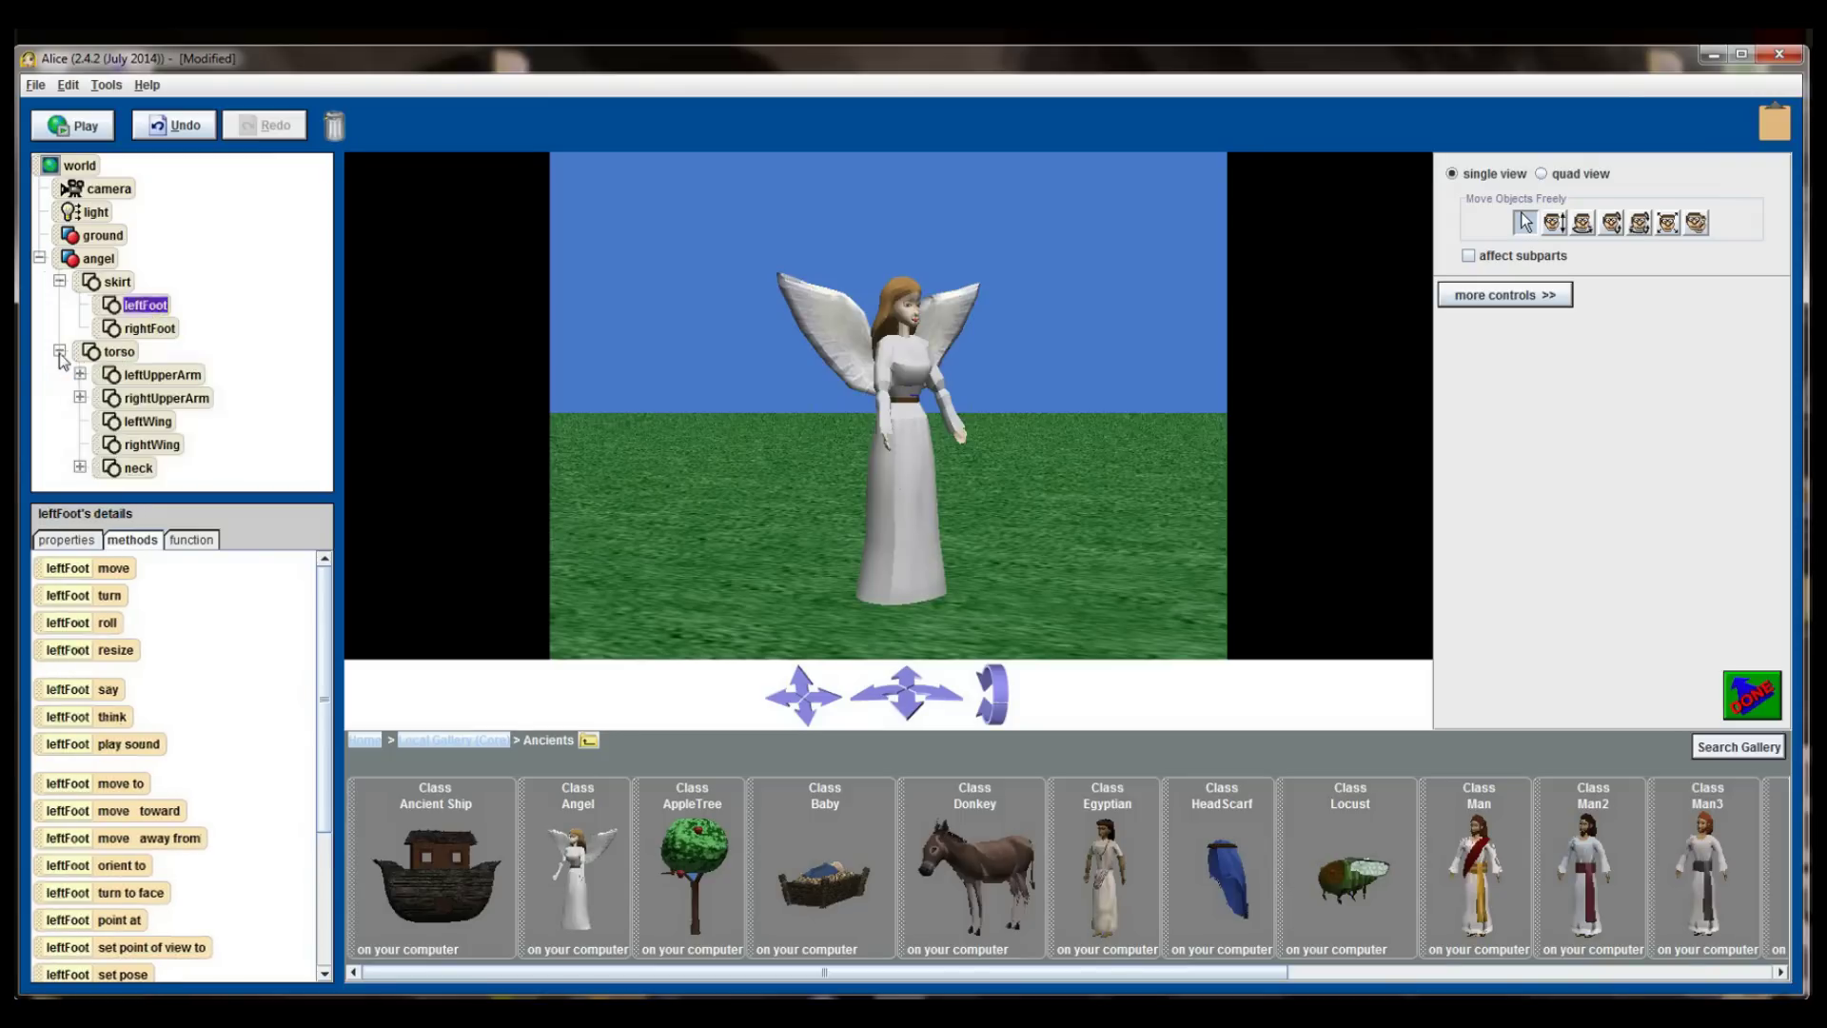
Select the angel's leftUpperArm, rightUpperArm, leftWing, rightWing and neck subparts.
click(189, 378)
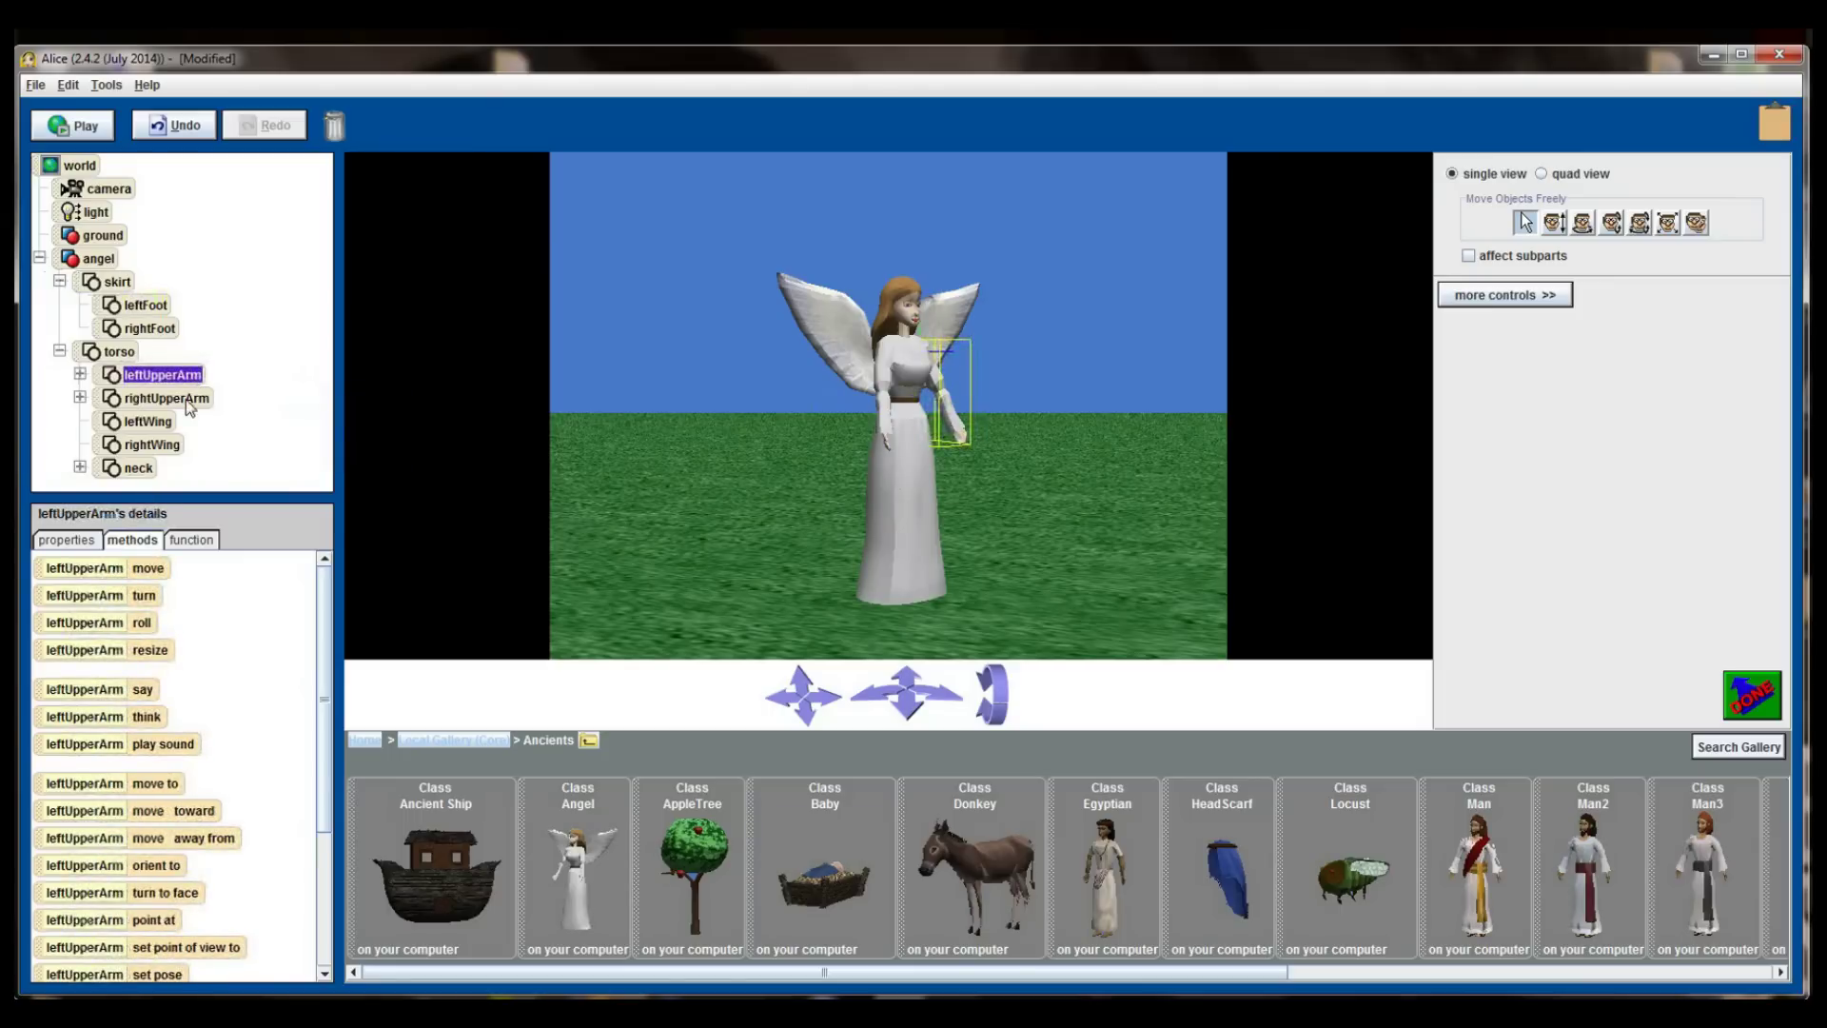
click(186, 398)
click(146, 428)
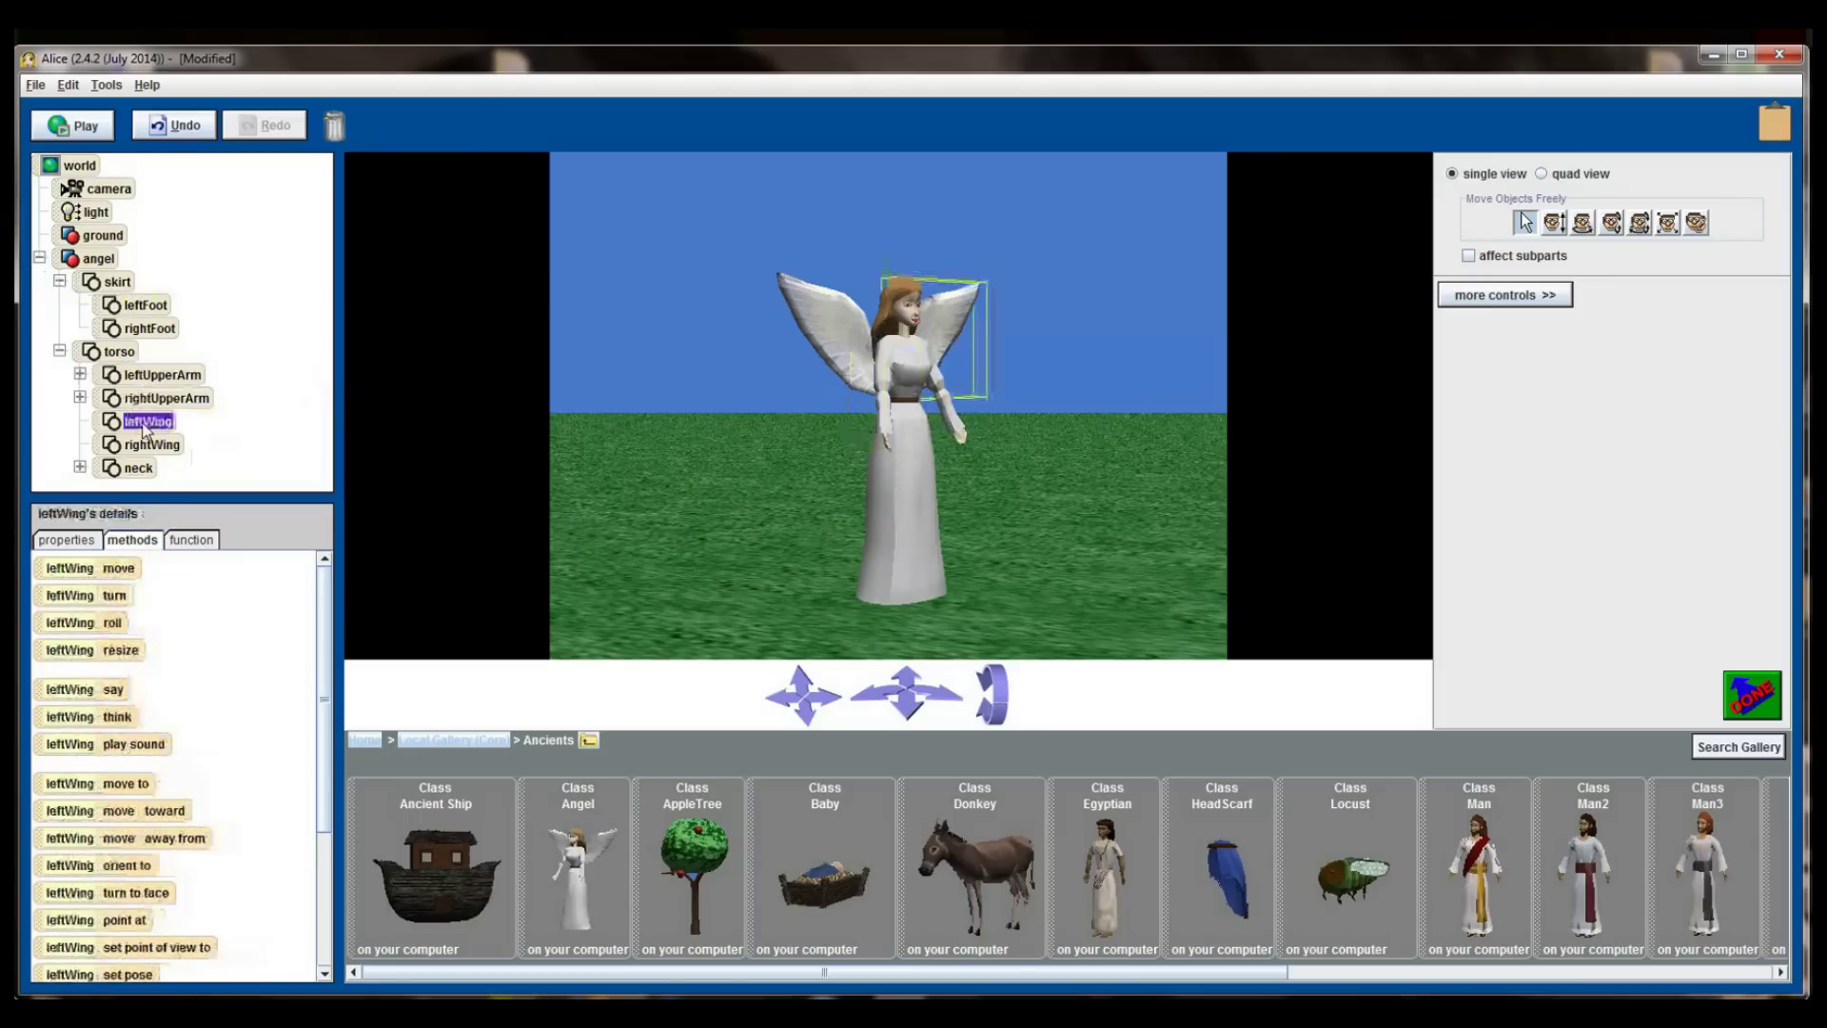
click(145, 444)
click(140, 468)
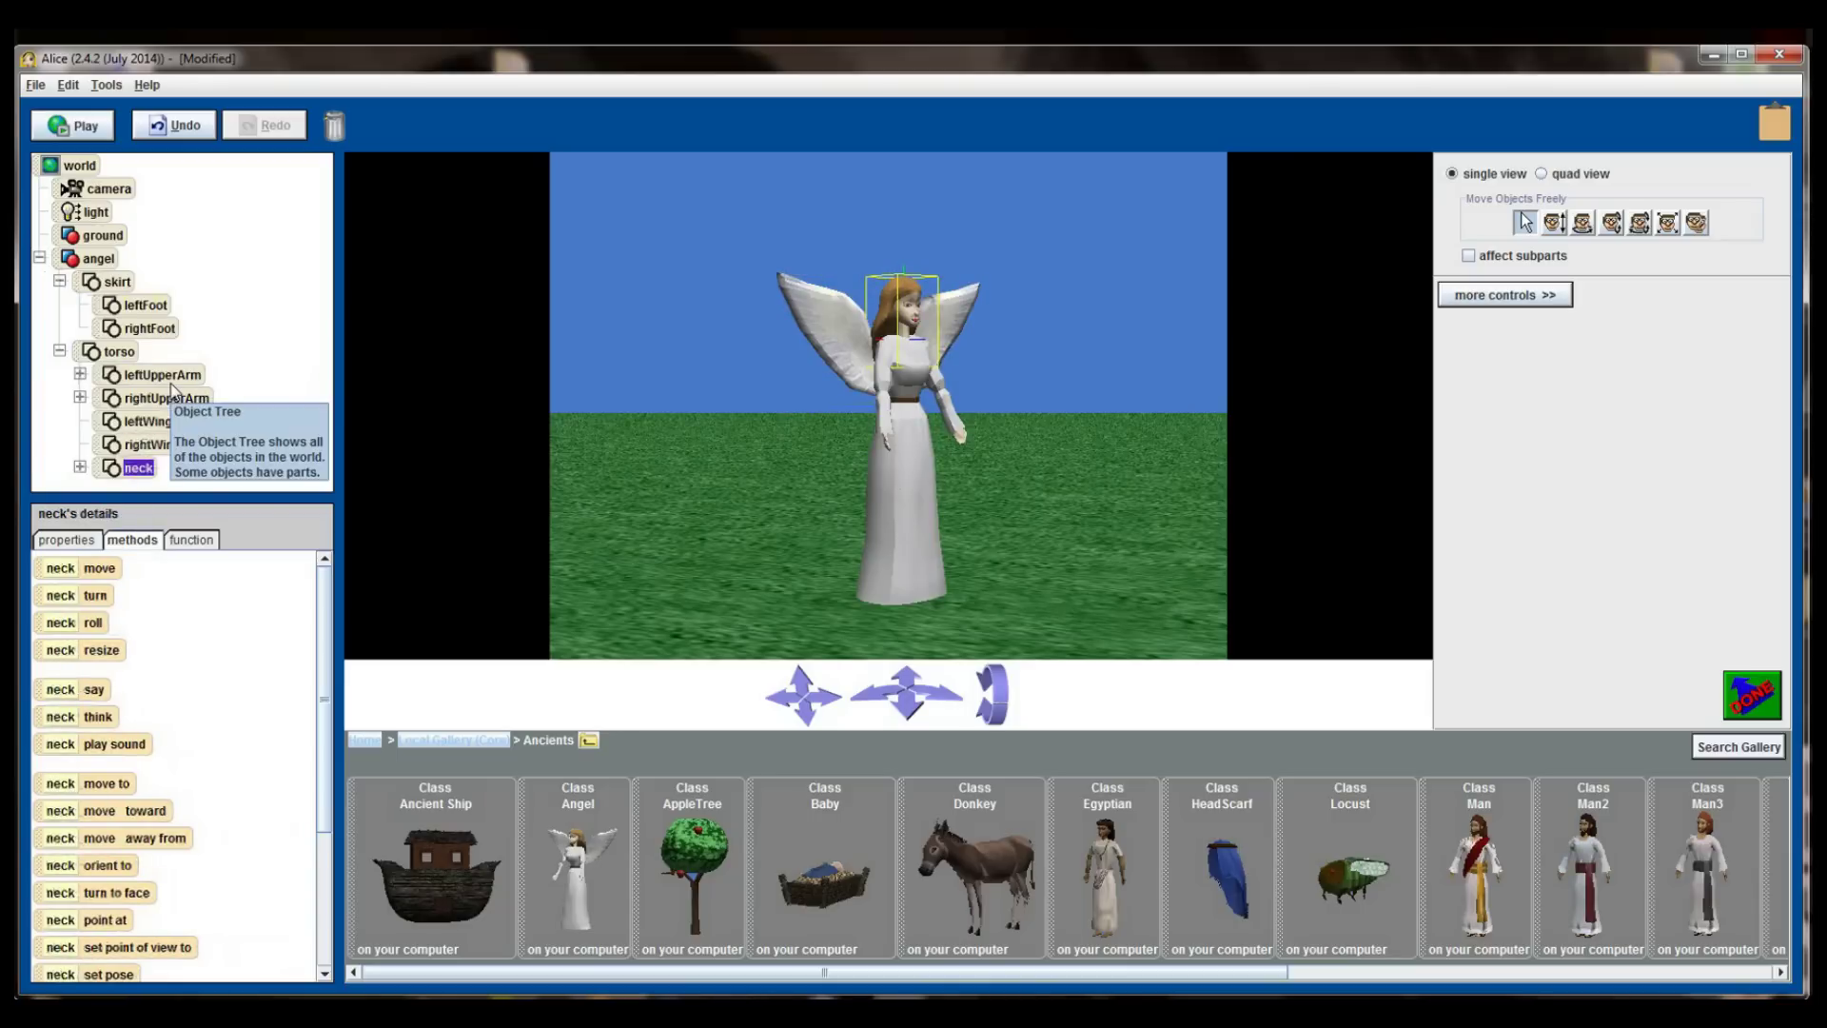
Expand the neck and head to show the angel's eyes and eyebrows.
click(80, 467)
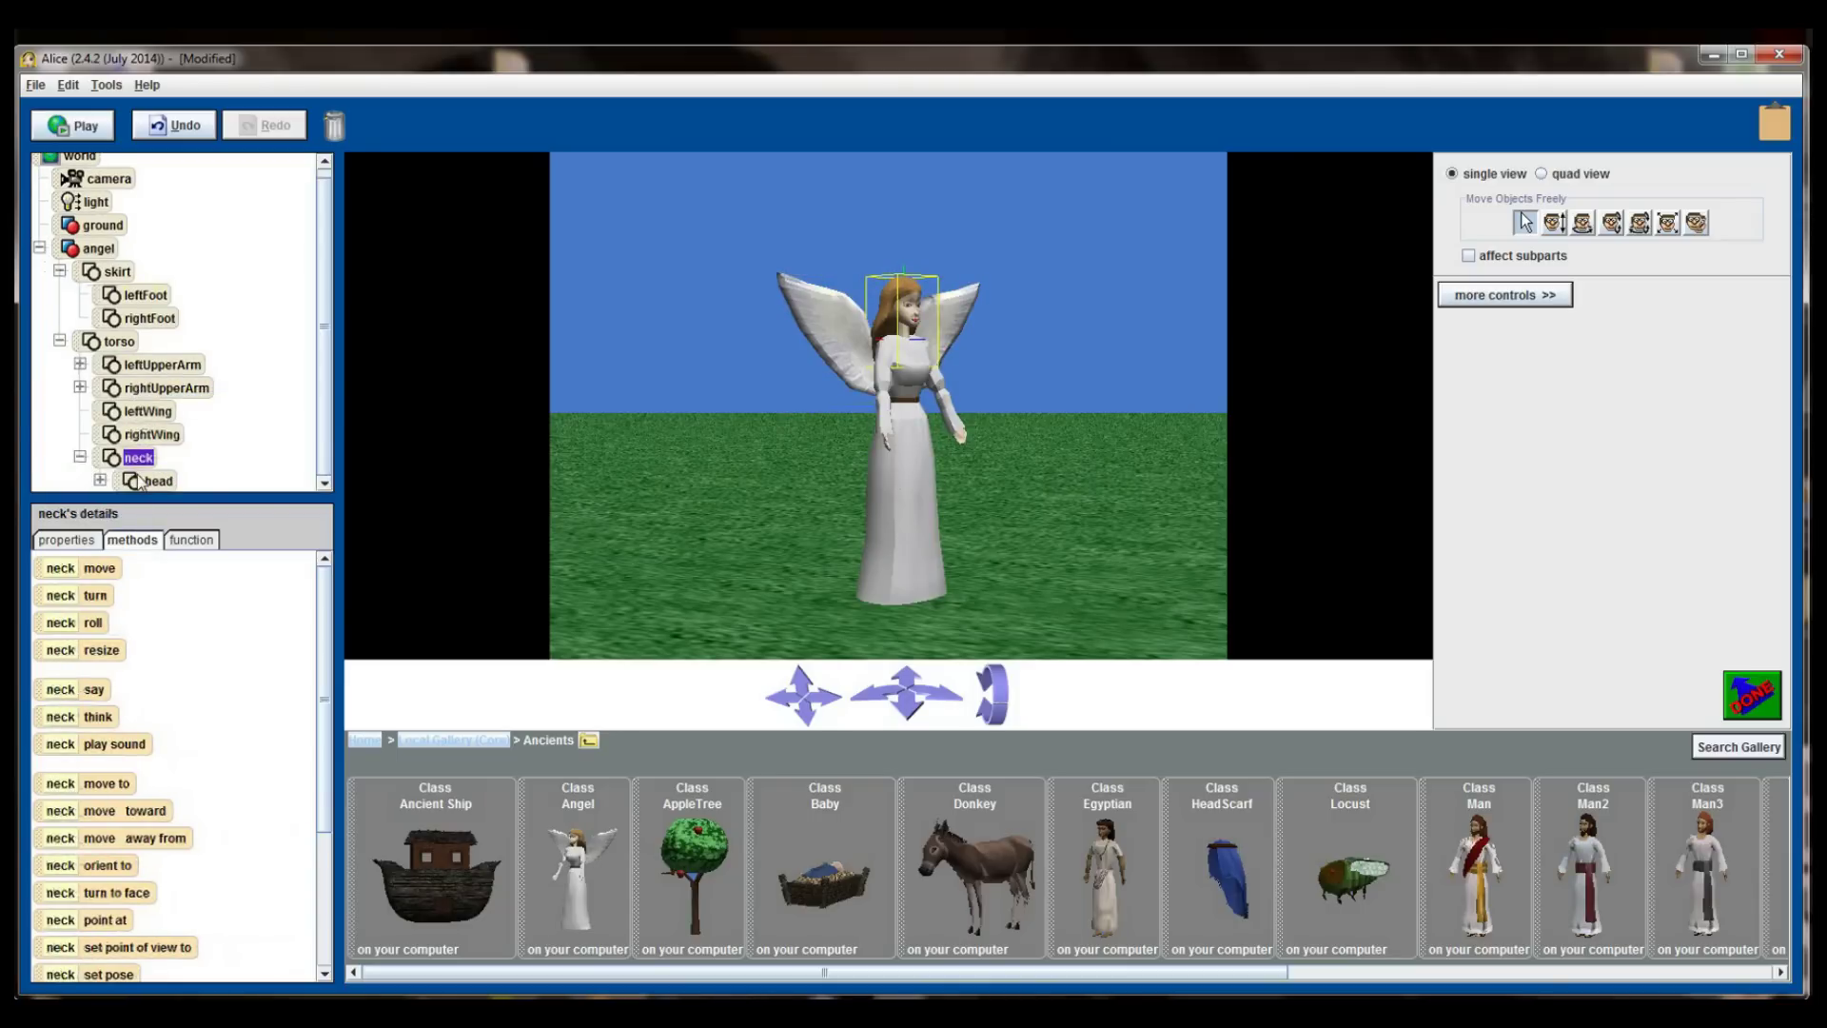
click(143, 482)
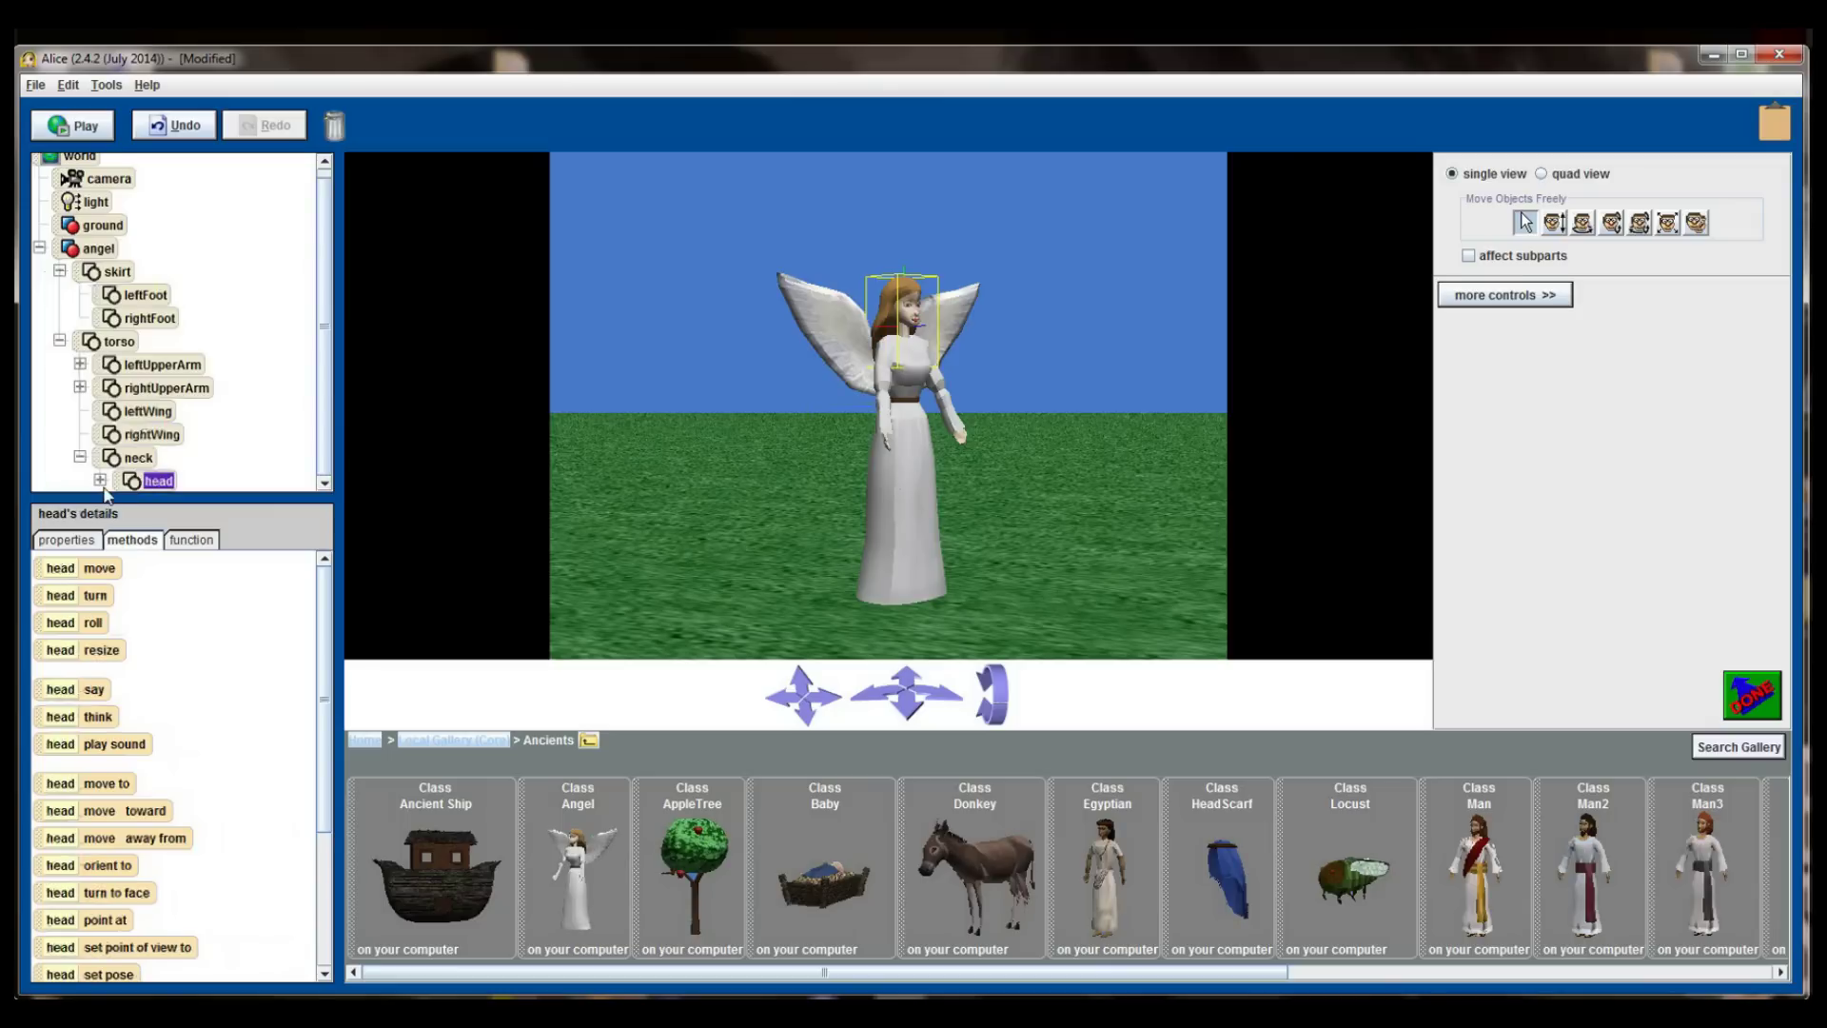
click(100, 480)
click(183, 415)
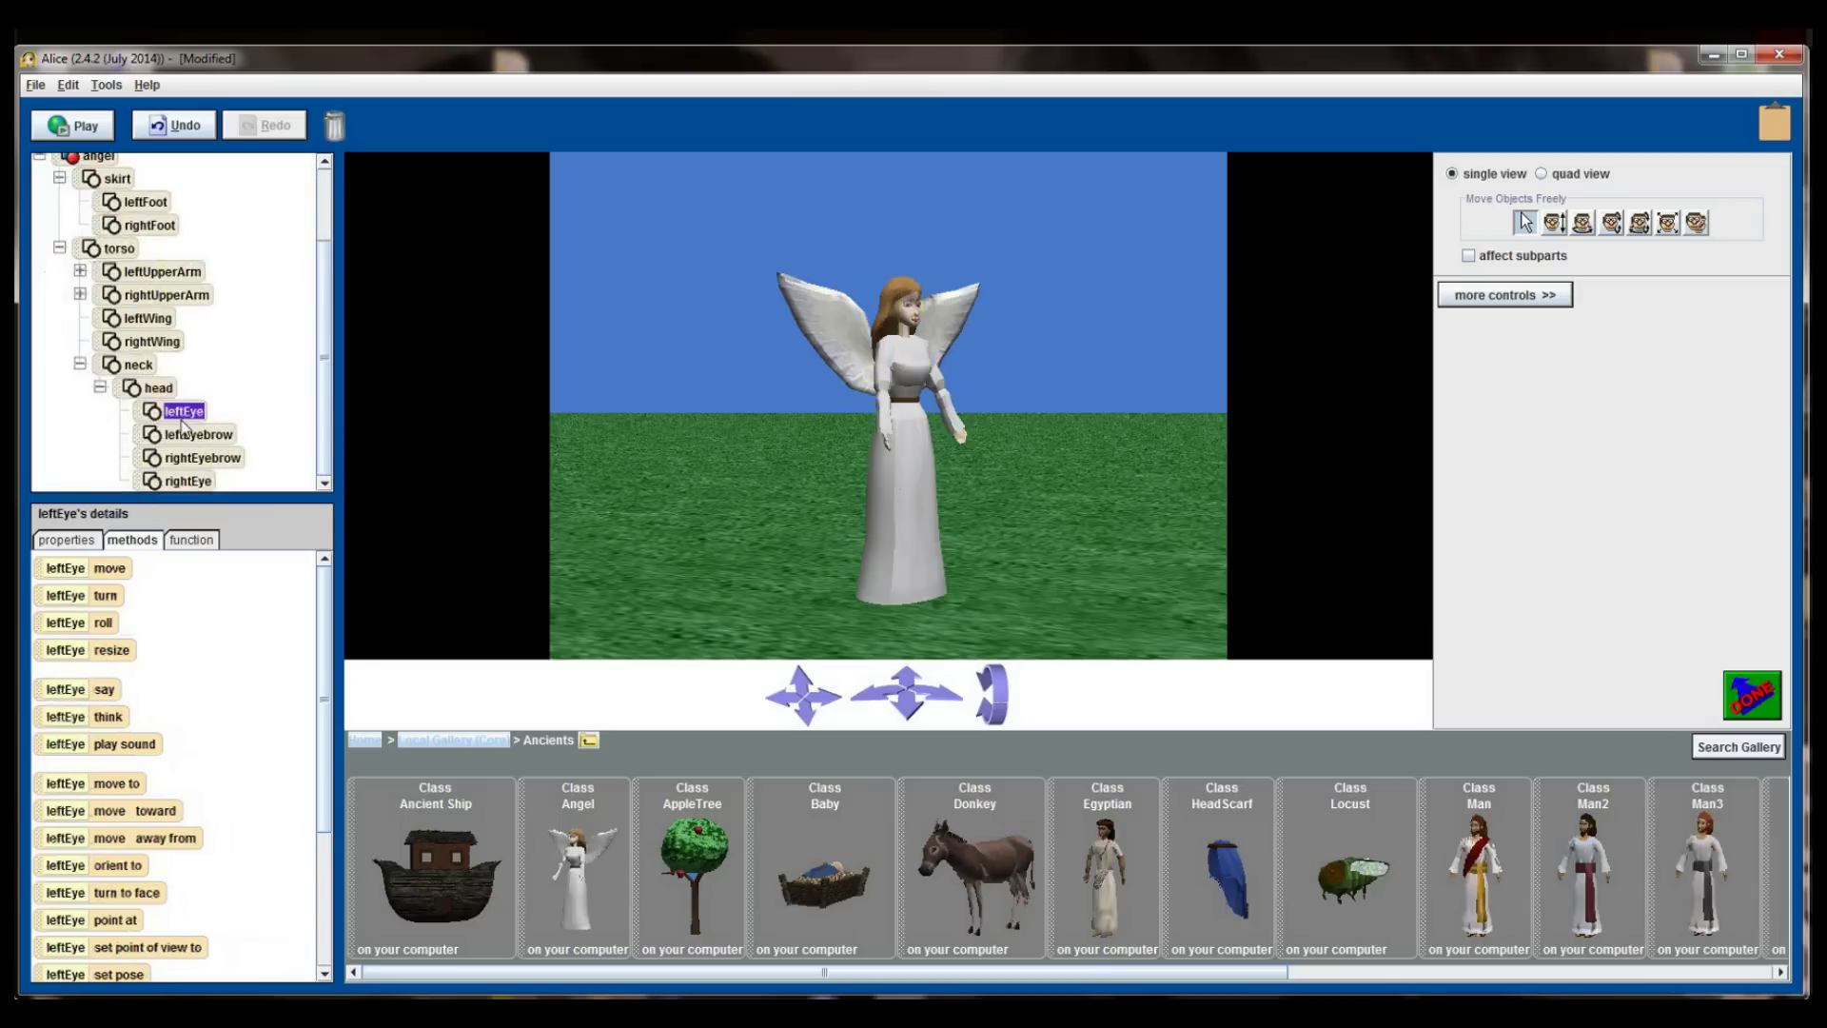
click(194, 440)
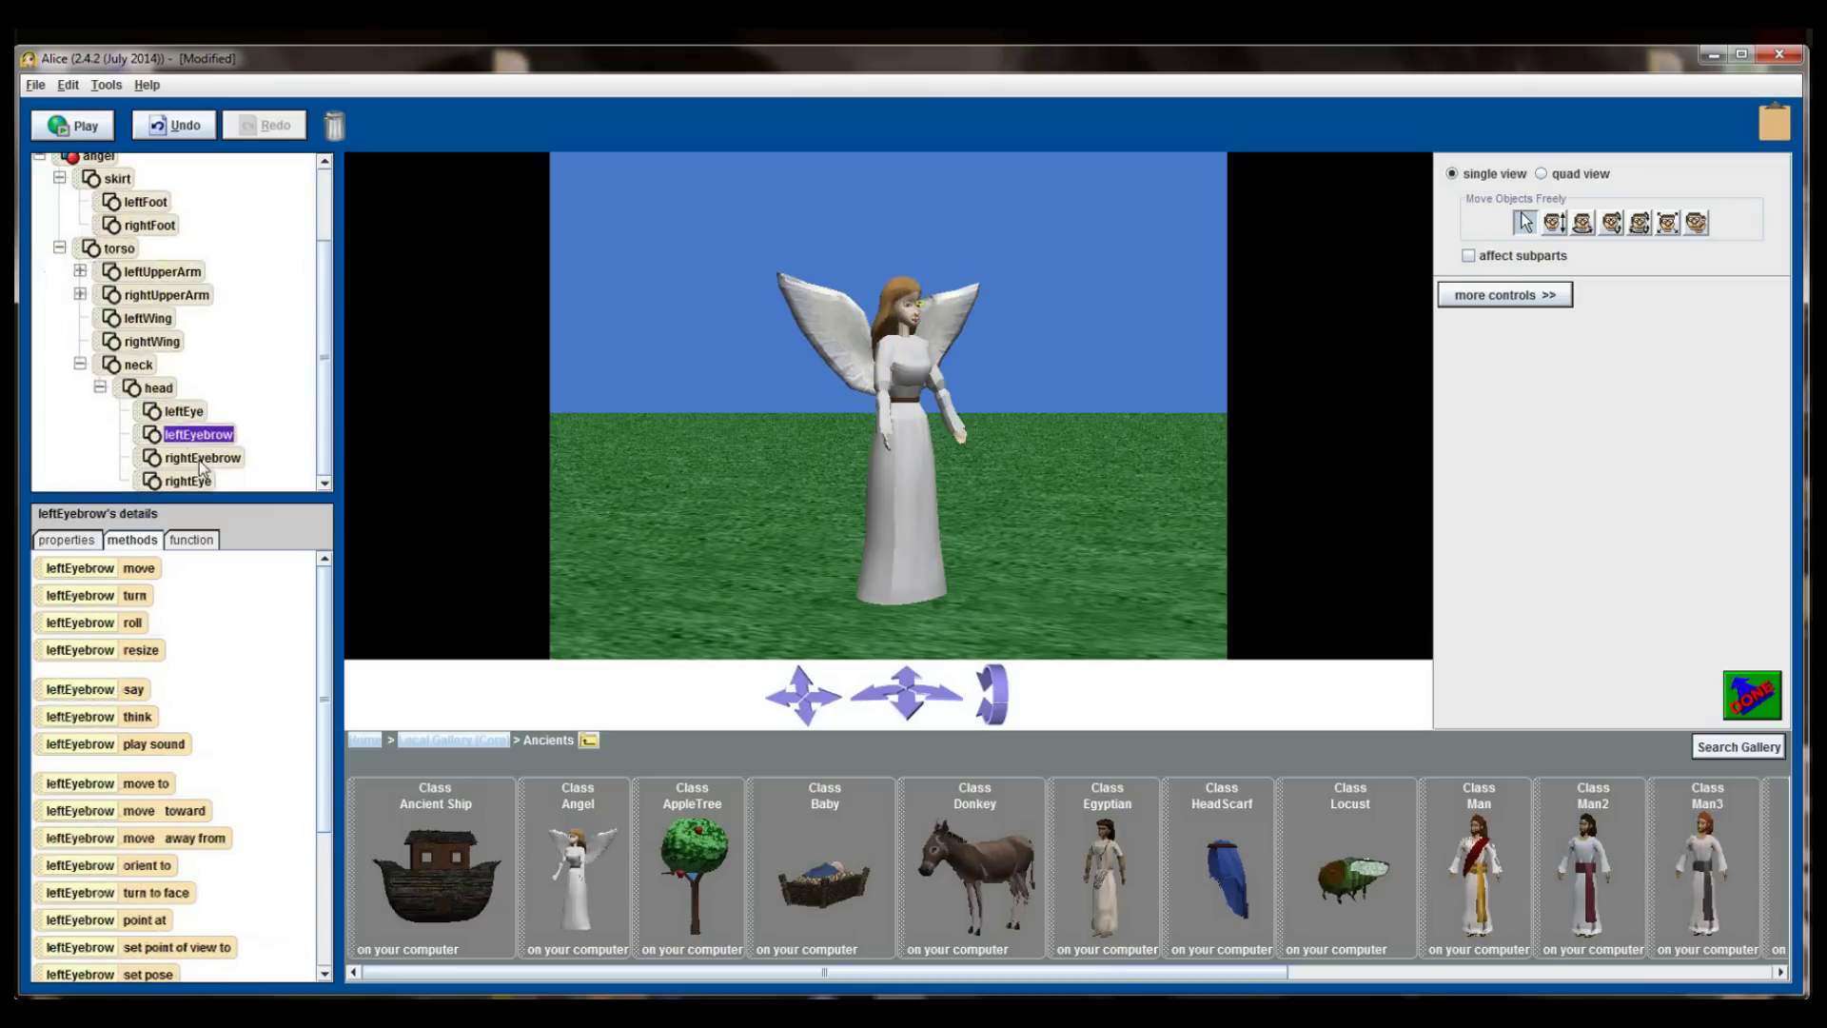
click(198, 459)
click(202, 482)
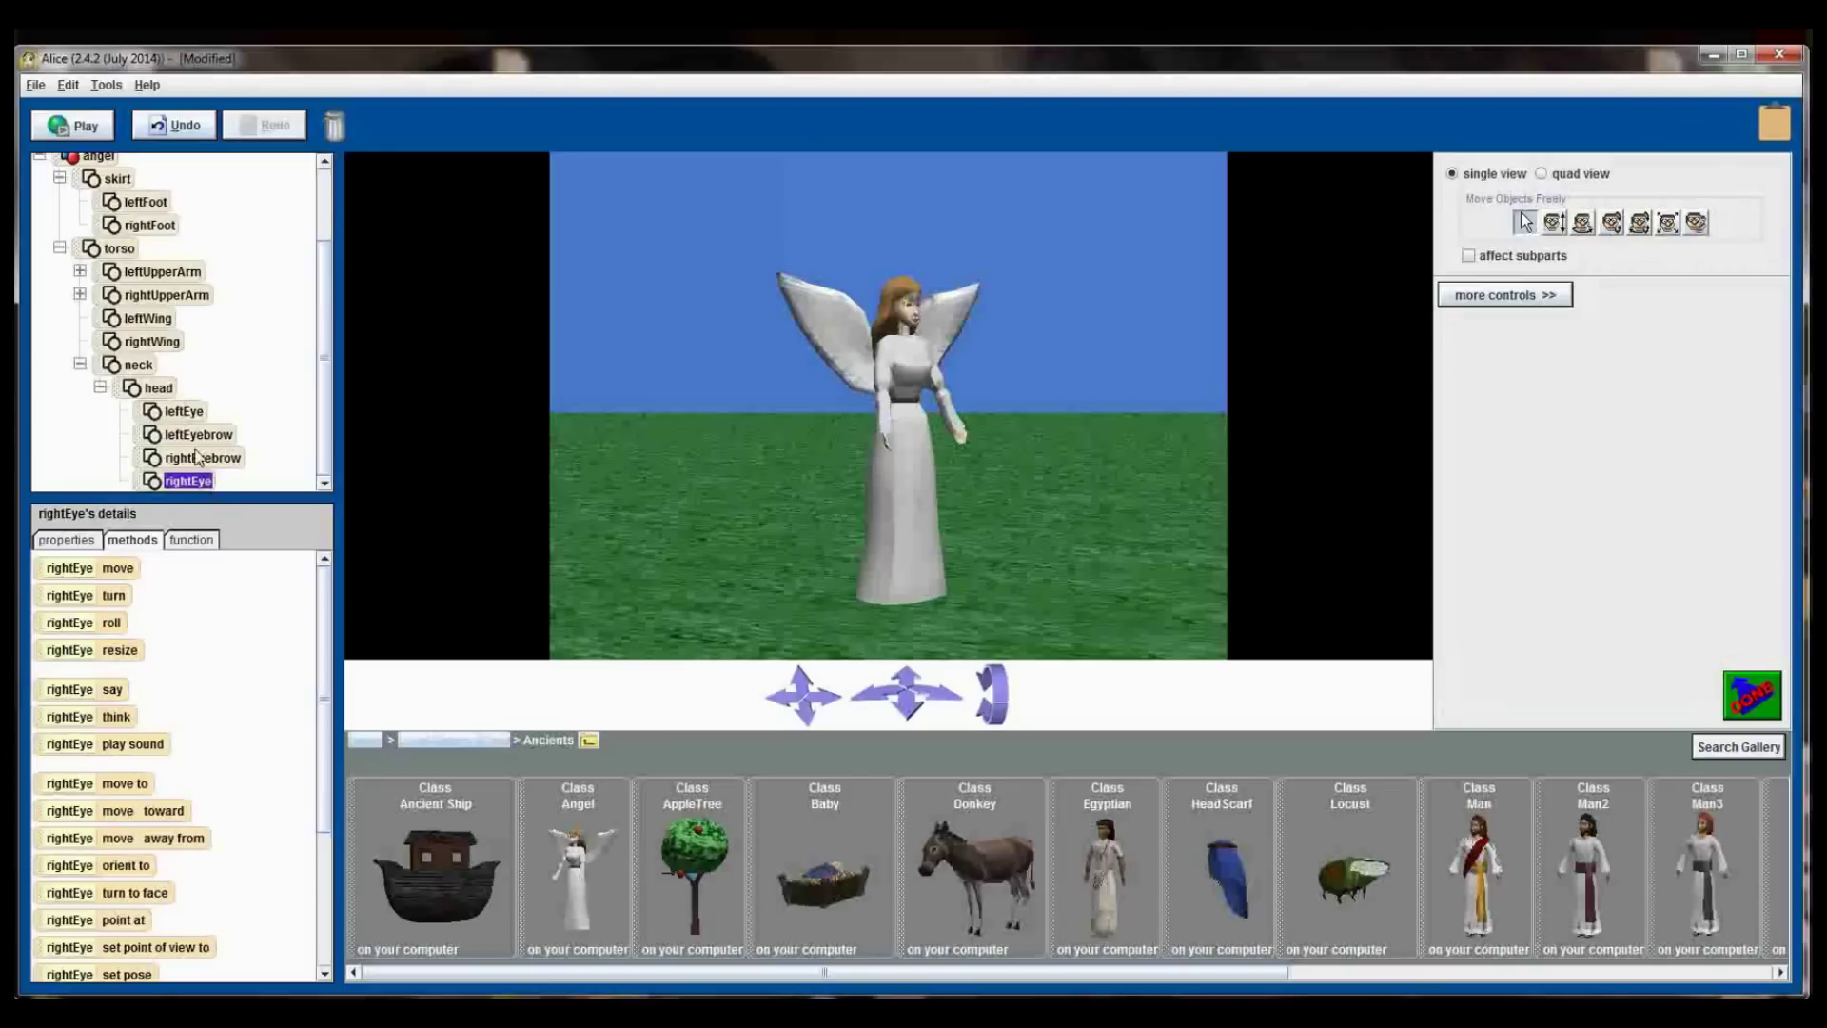
Expand leftUpperArm and leftForearm to reach the angel's leftHand.
click(80, 271)
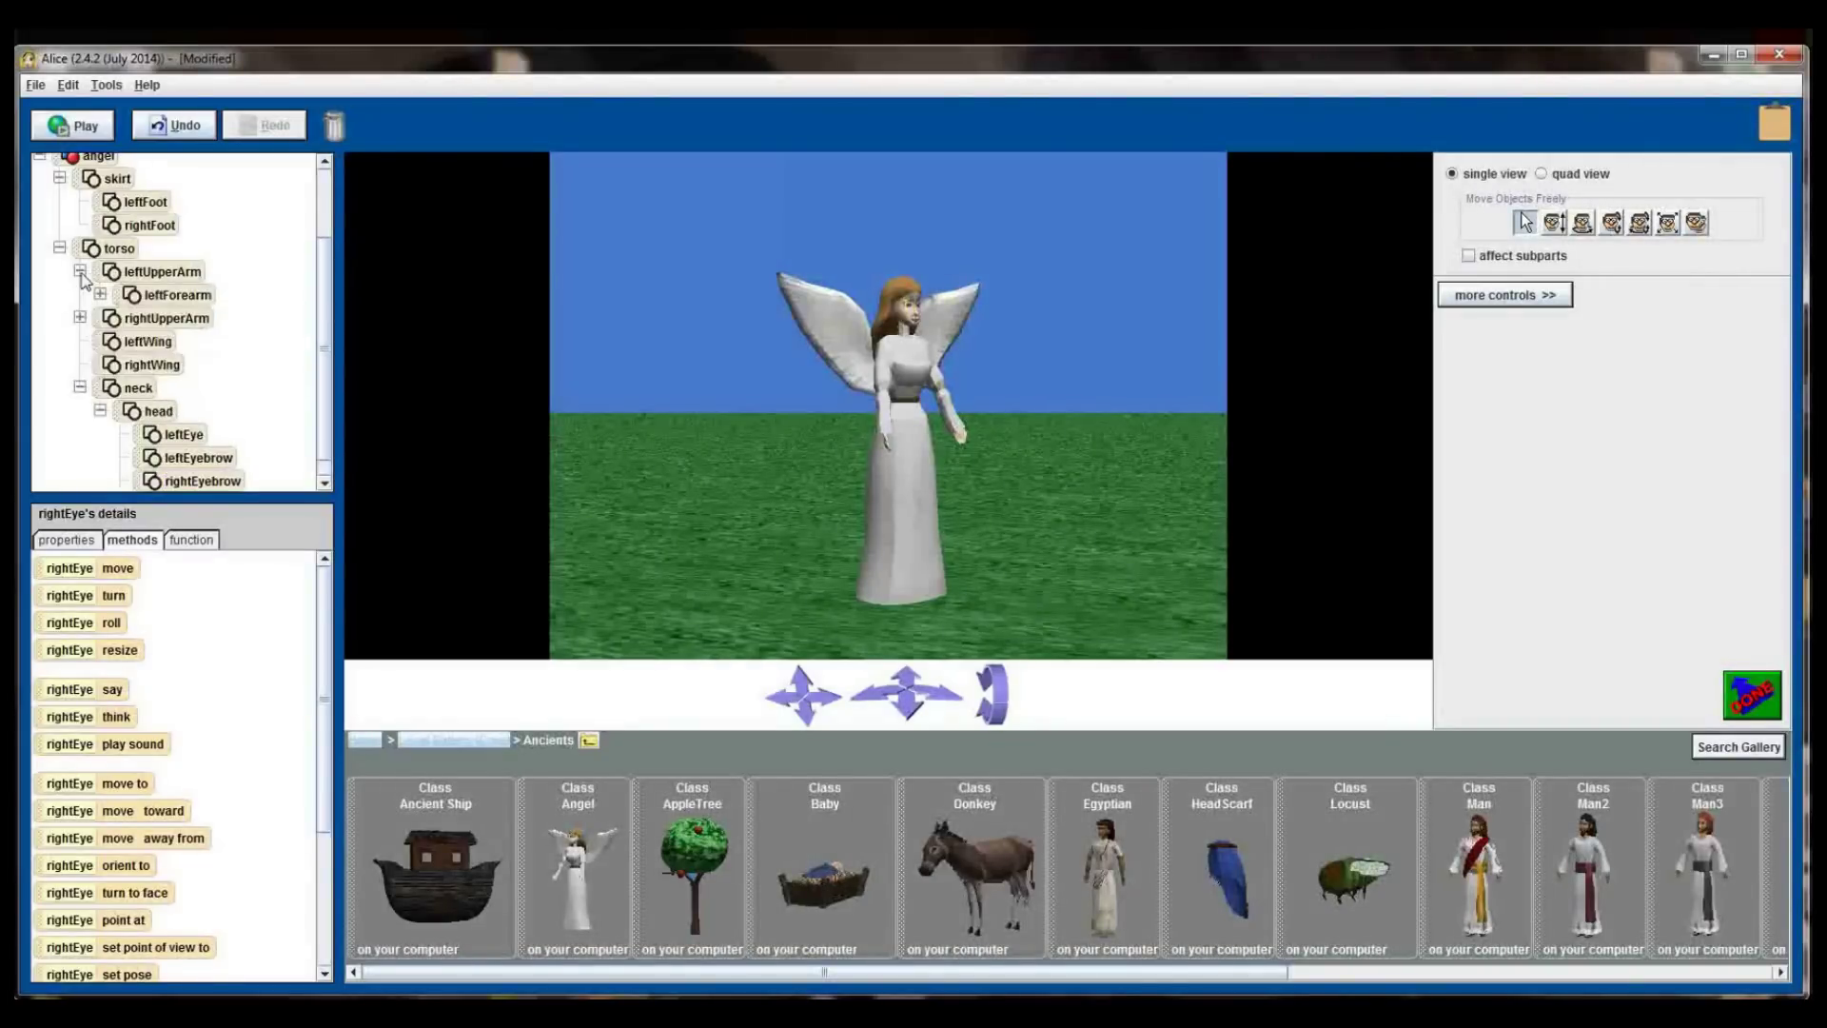
click(164, 295)
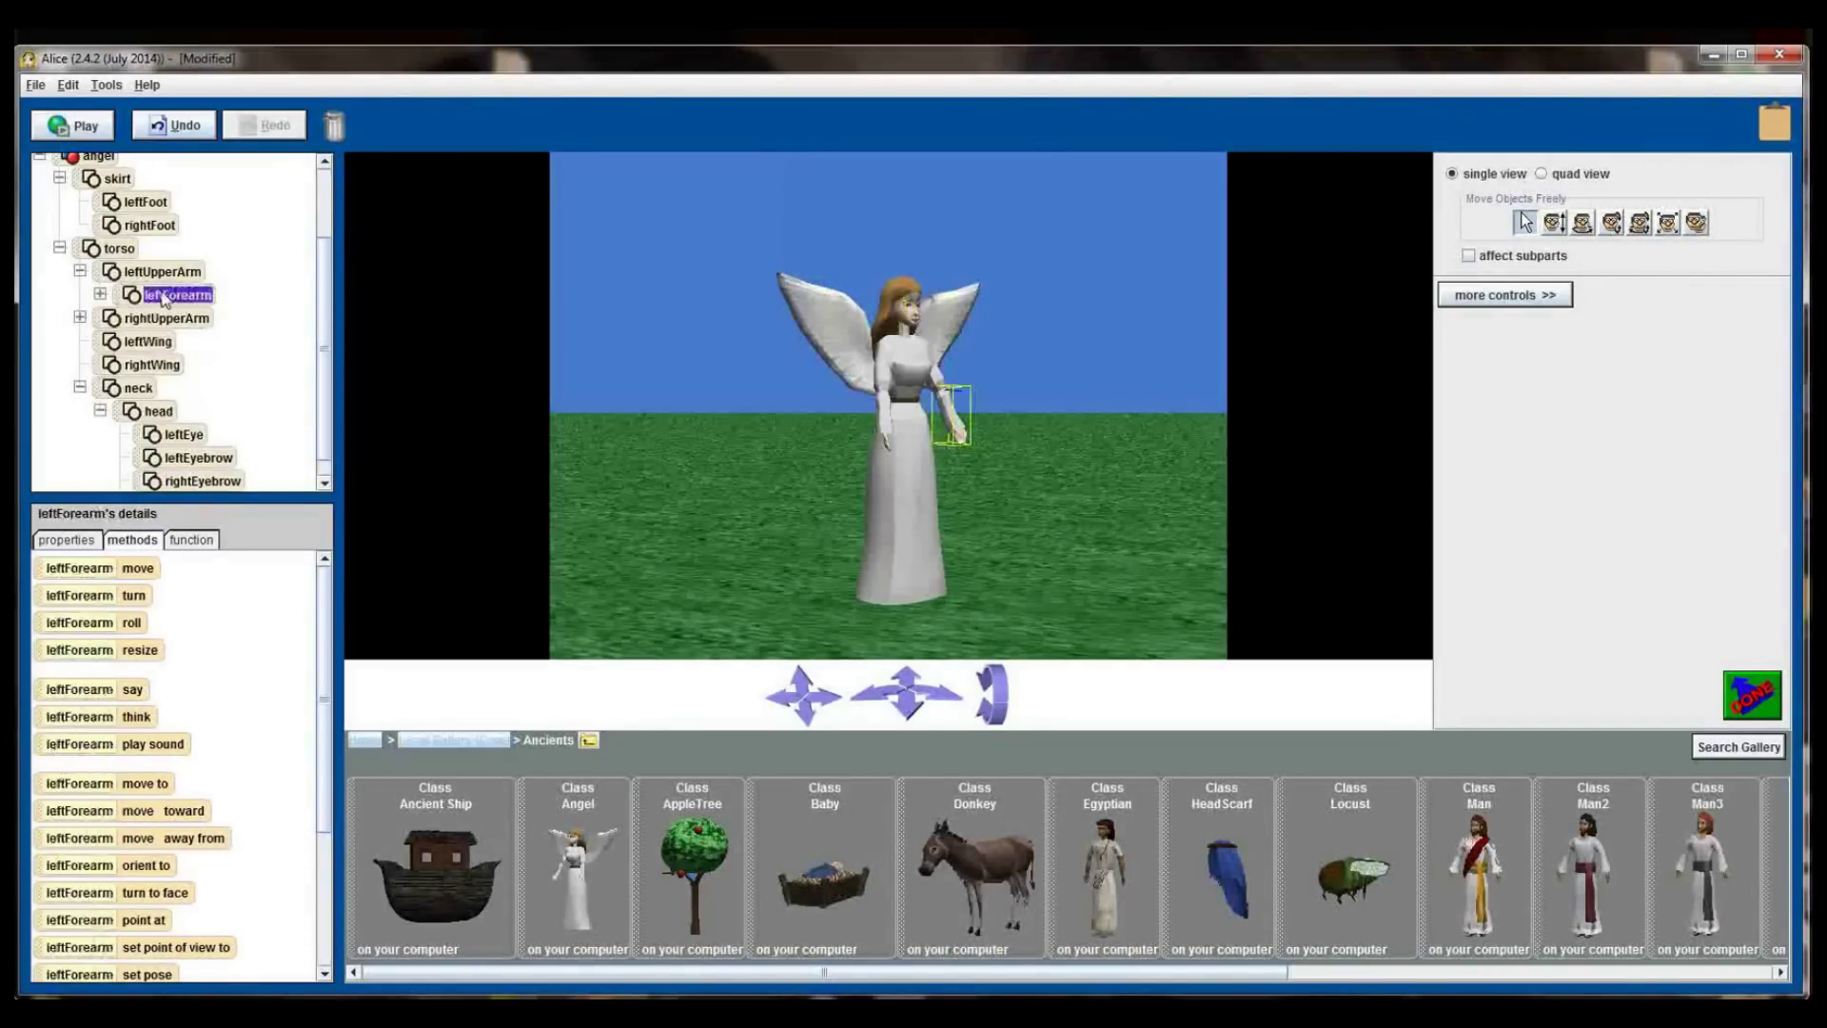
click(100, 294)
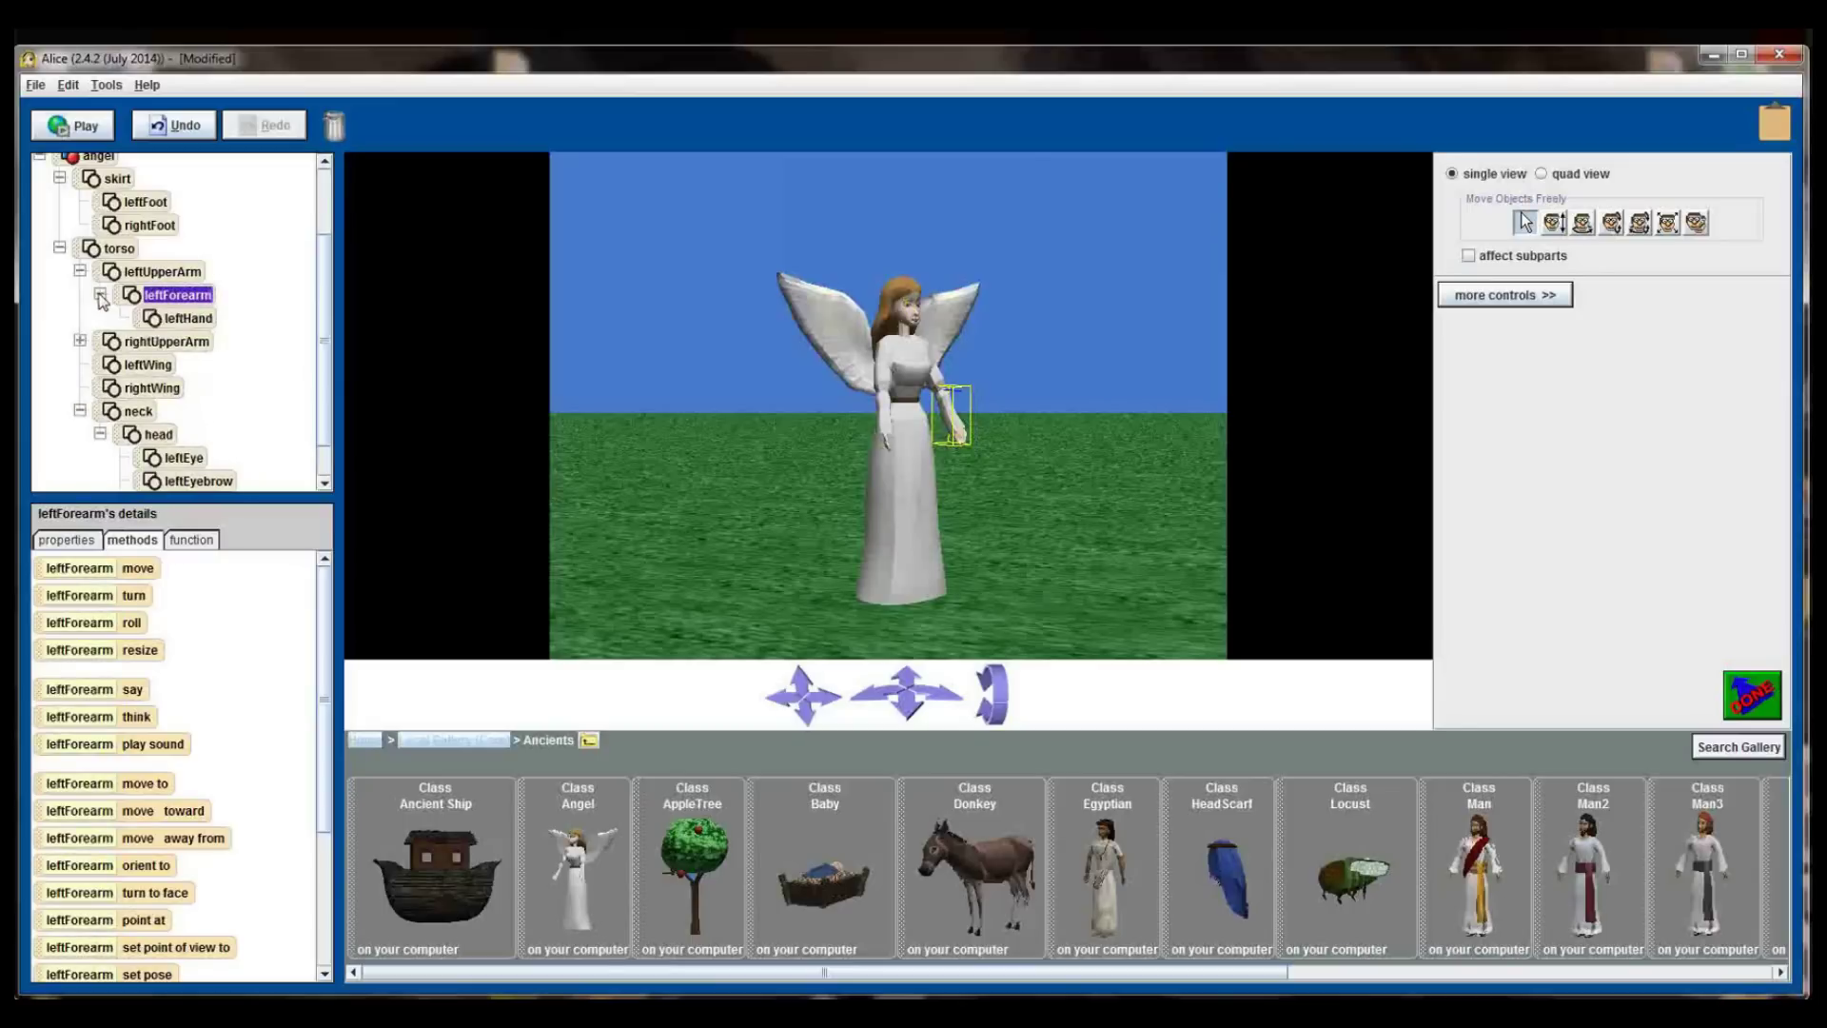
click(173, 321)
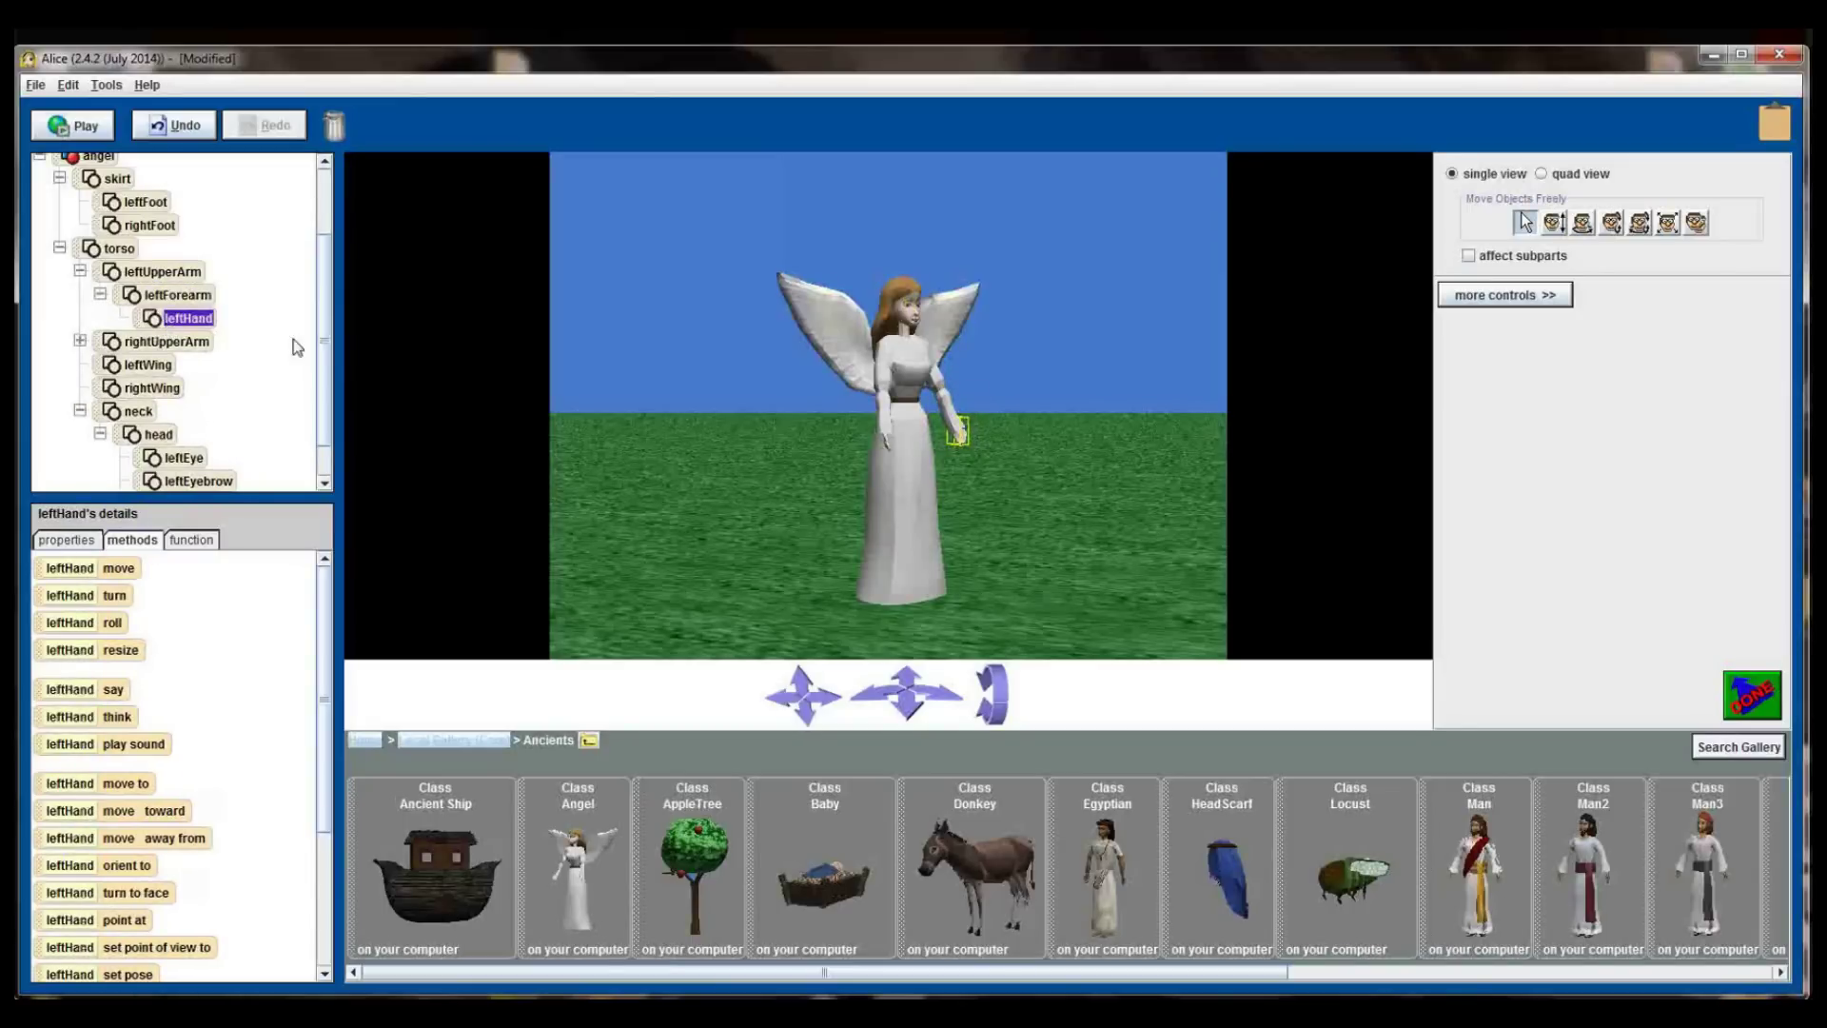
drag(324, 342, 324, 298)
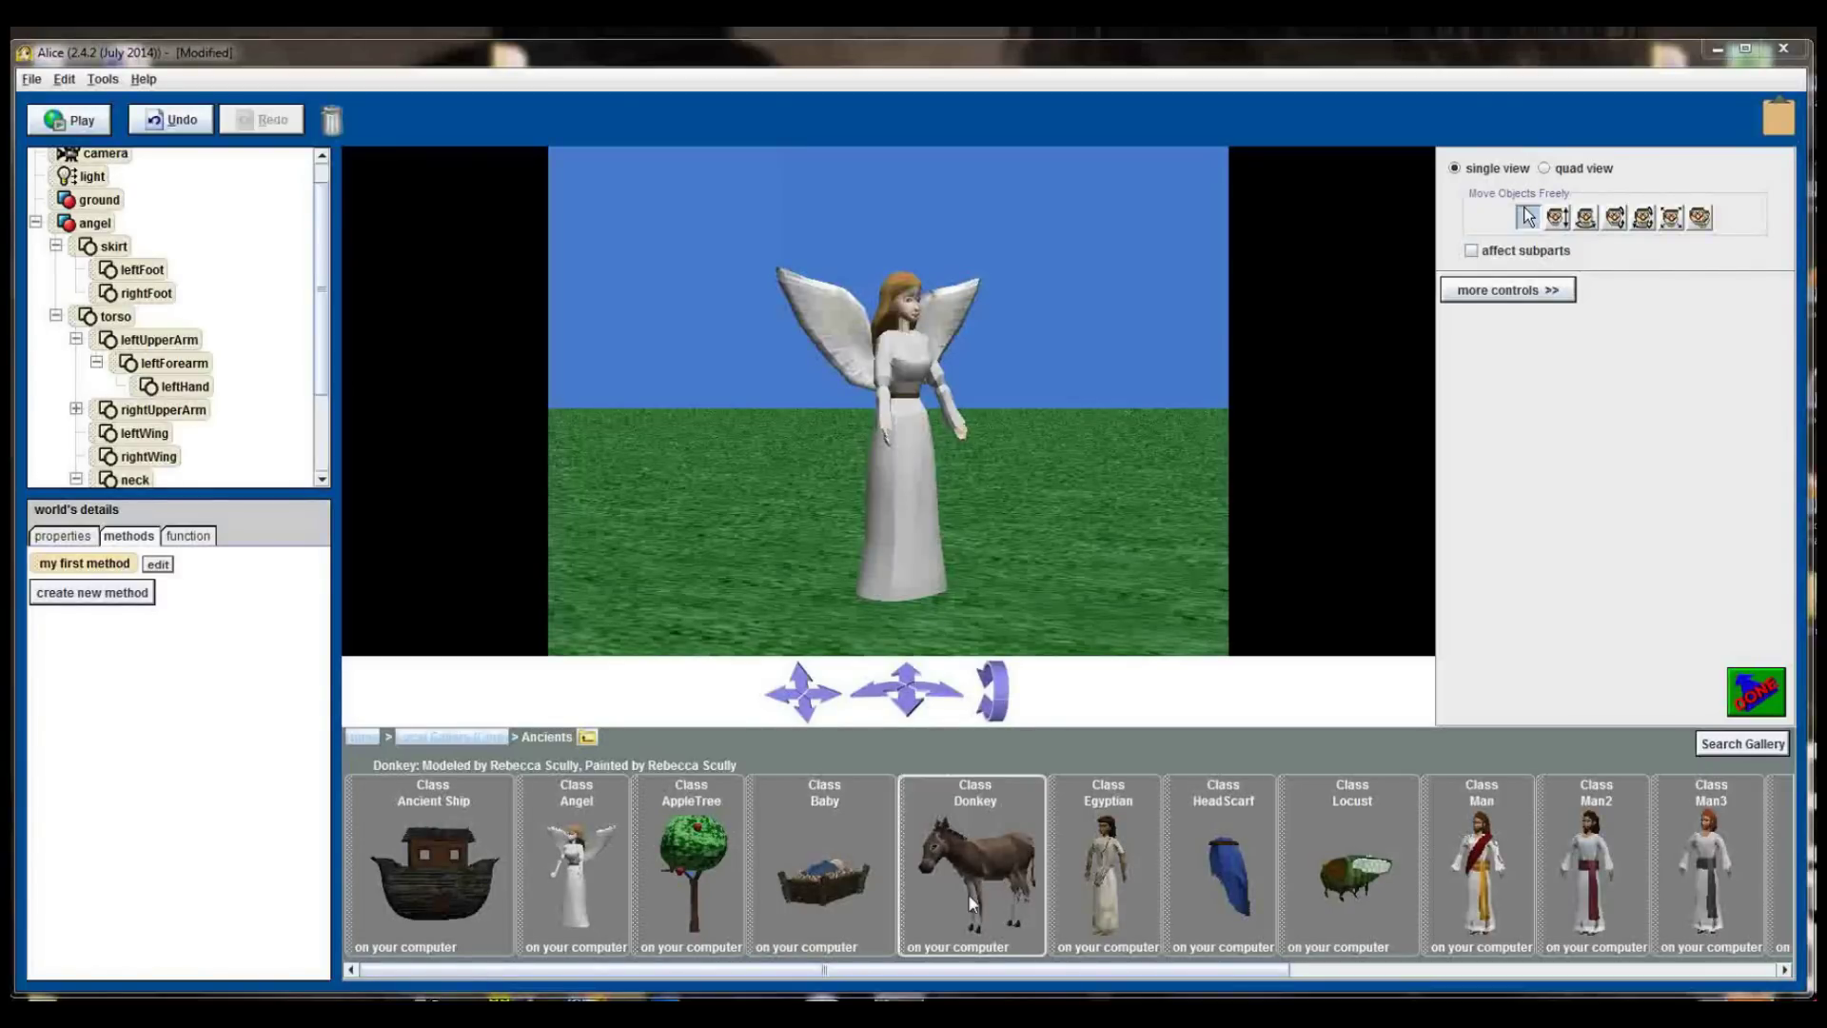
click(460, 739)
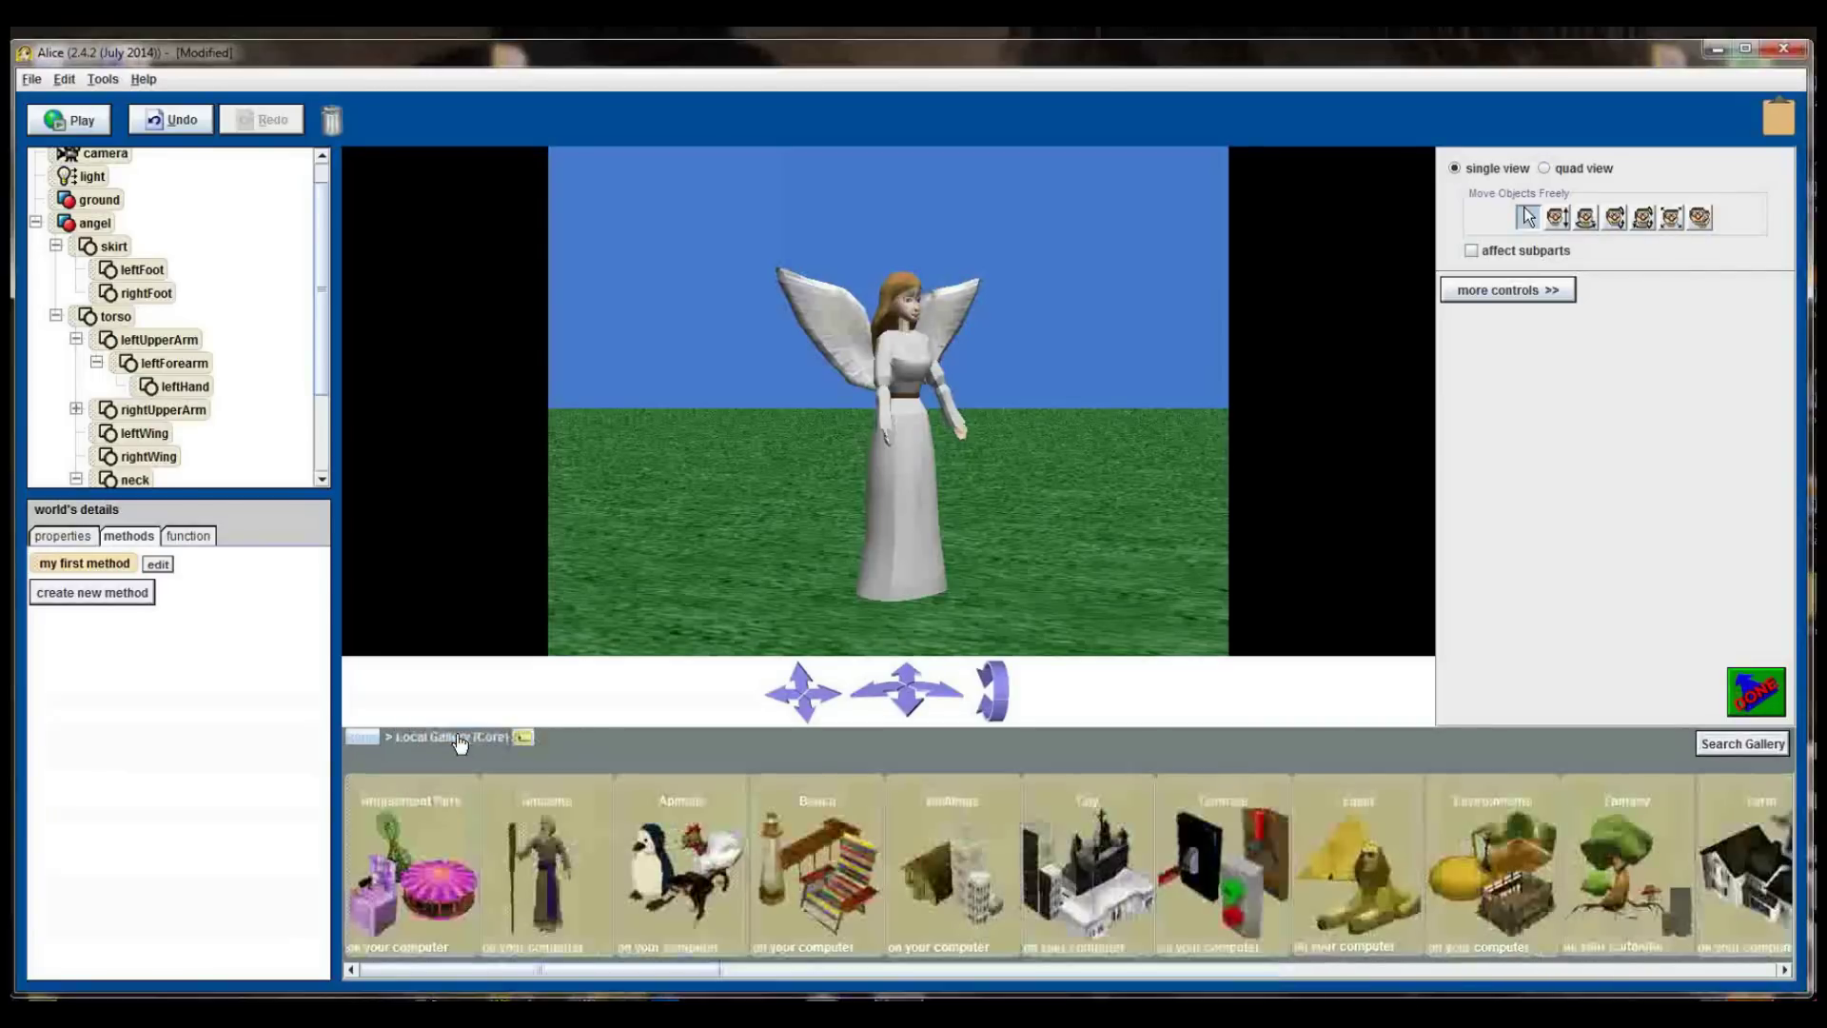
Add a Penguin instance from the Animals gallery to the world.
click(657, 856)
drag(694, 980, 1381, 980)
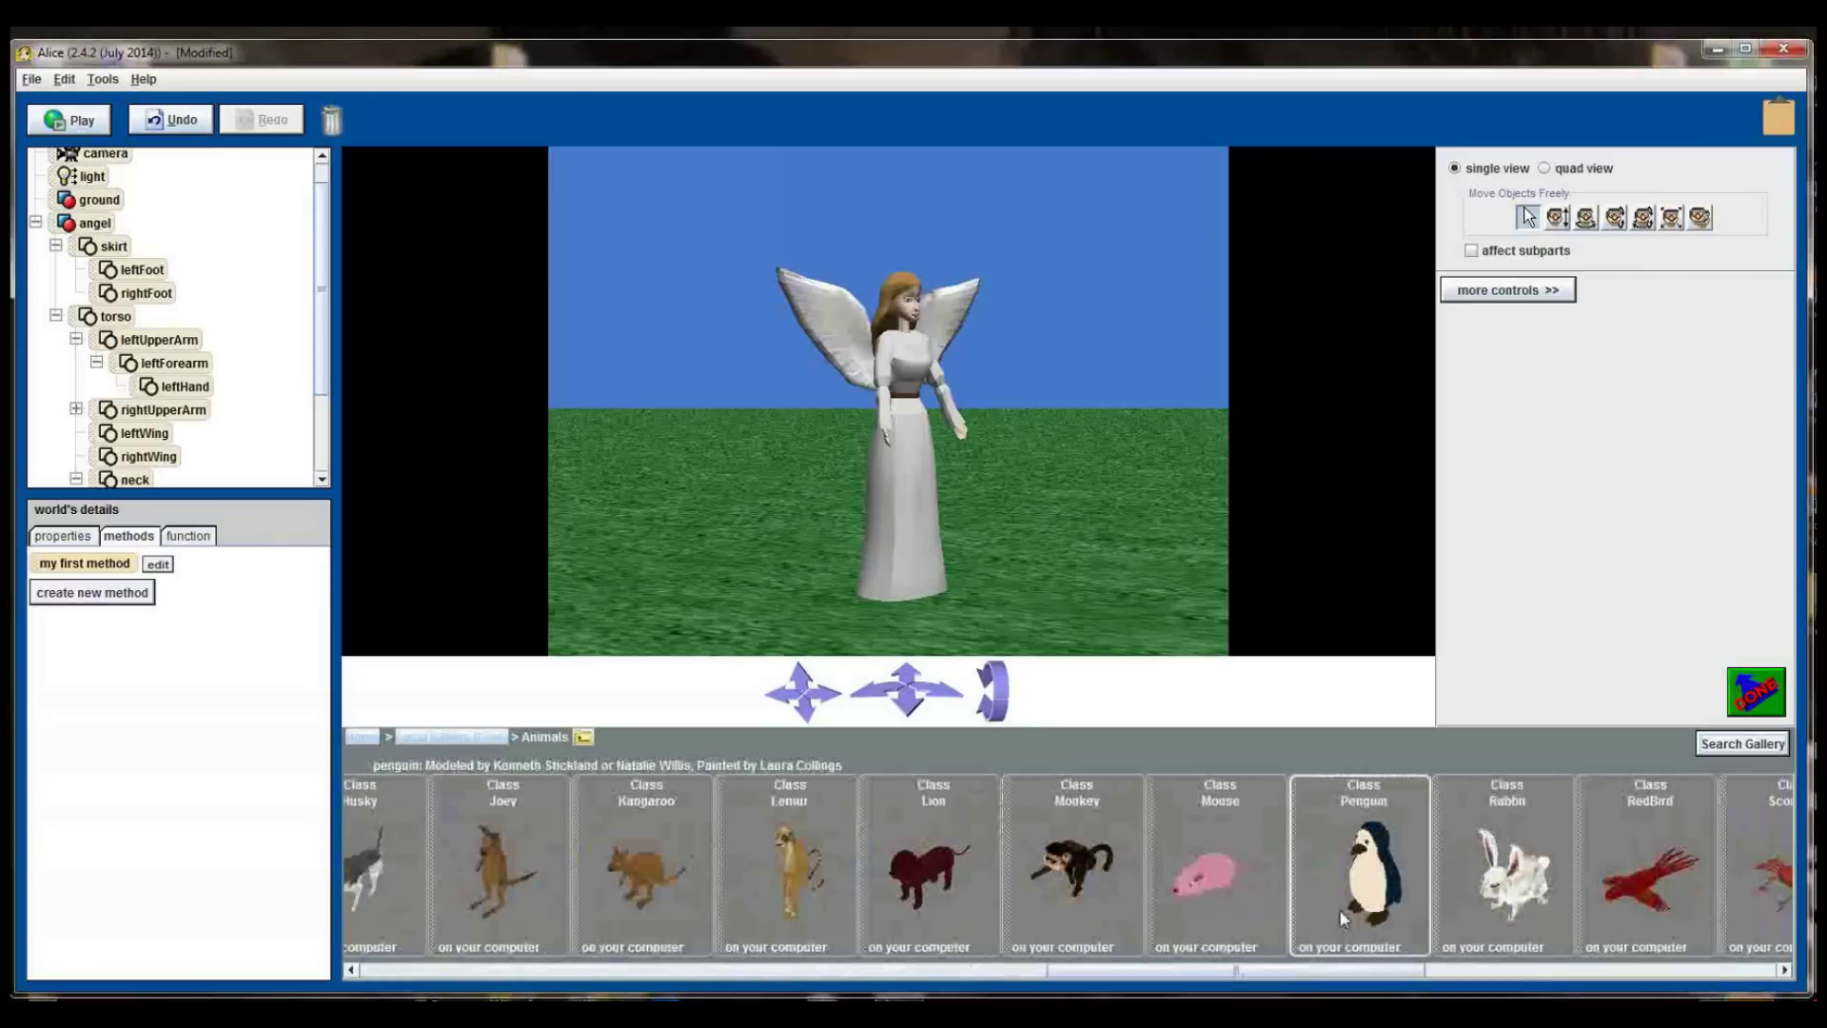
click(1339, 910)
click(773, 642)
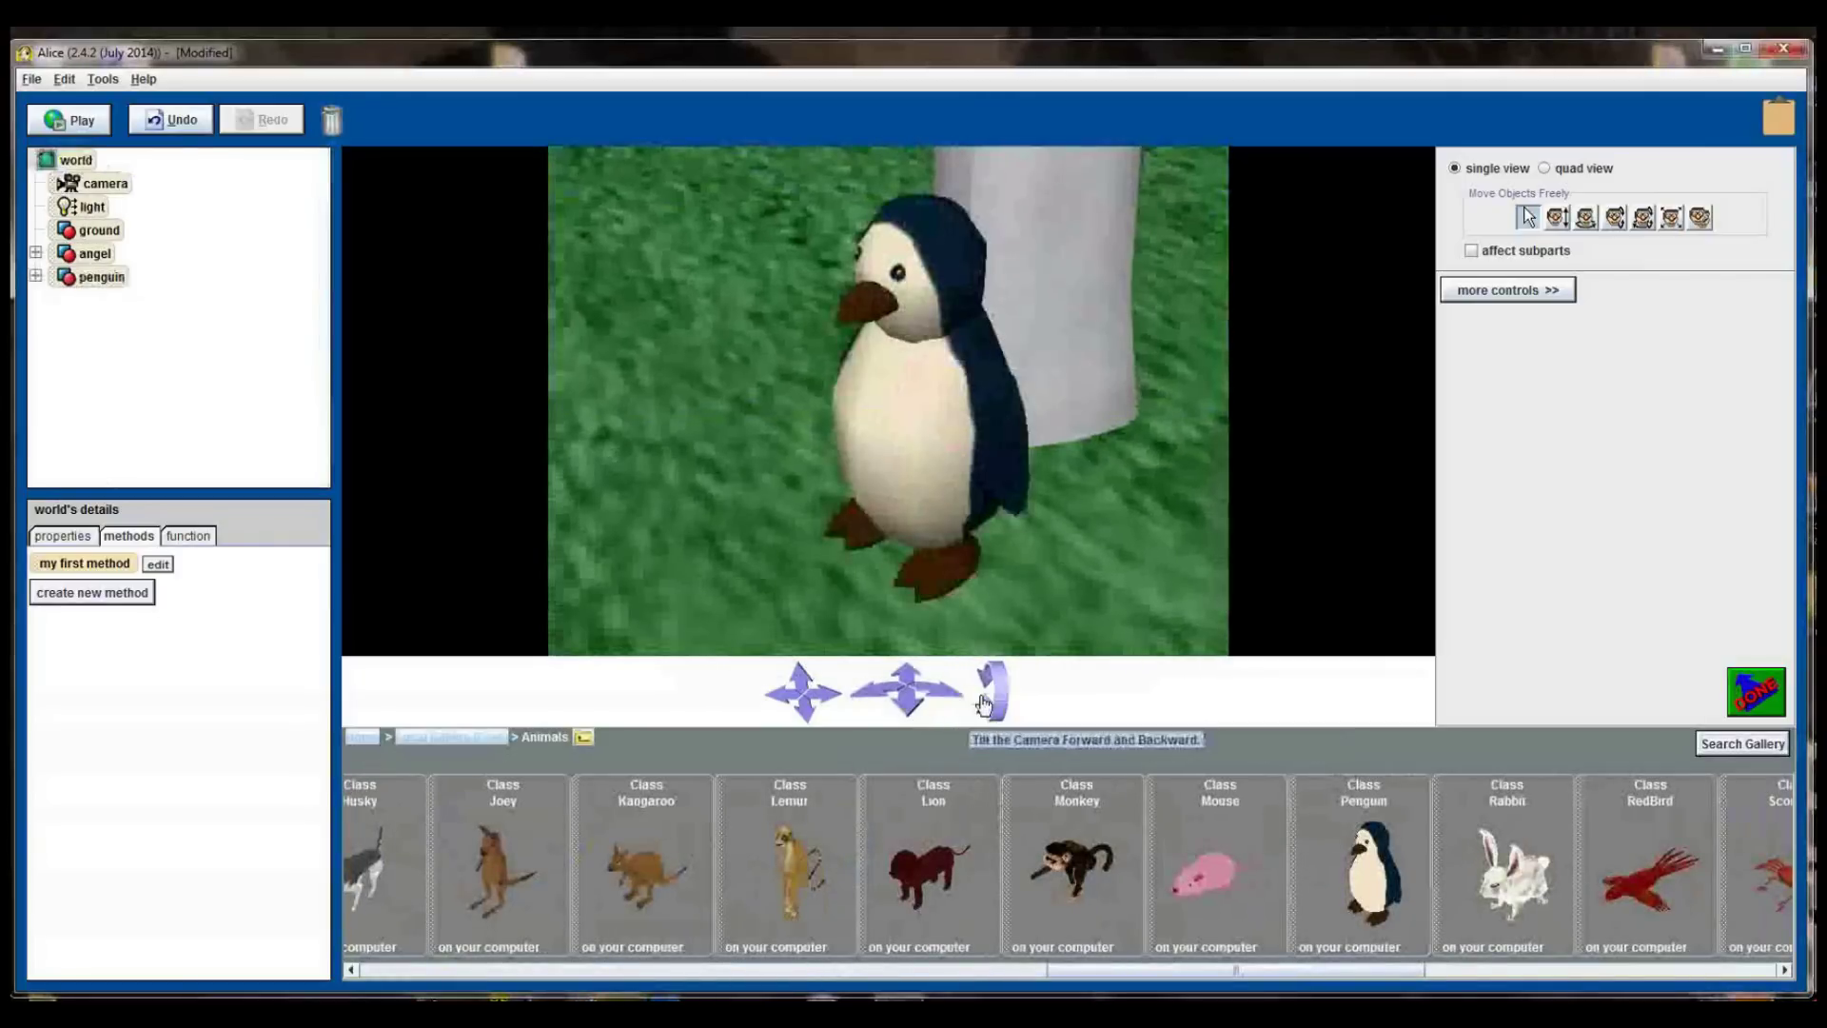
Drag the penguin onto the grass right of the angel and postpone the save reminder.
click(920, 574)
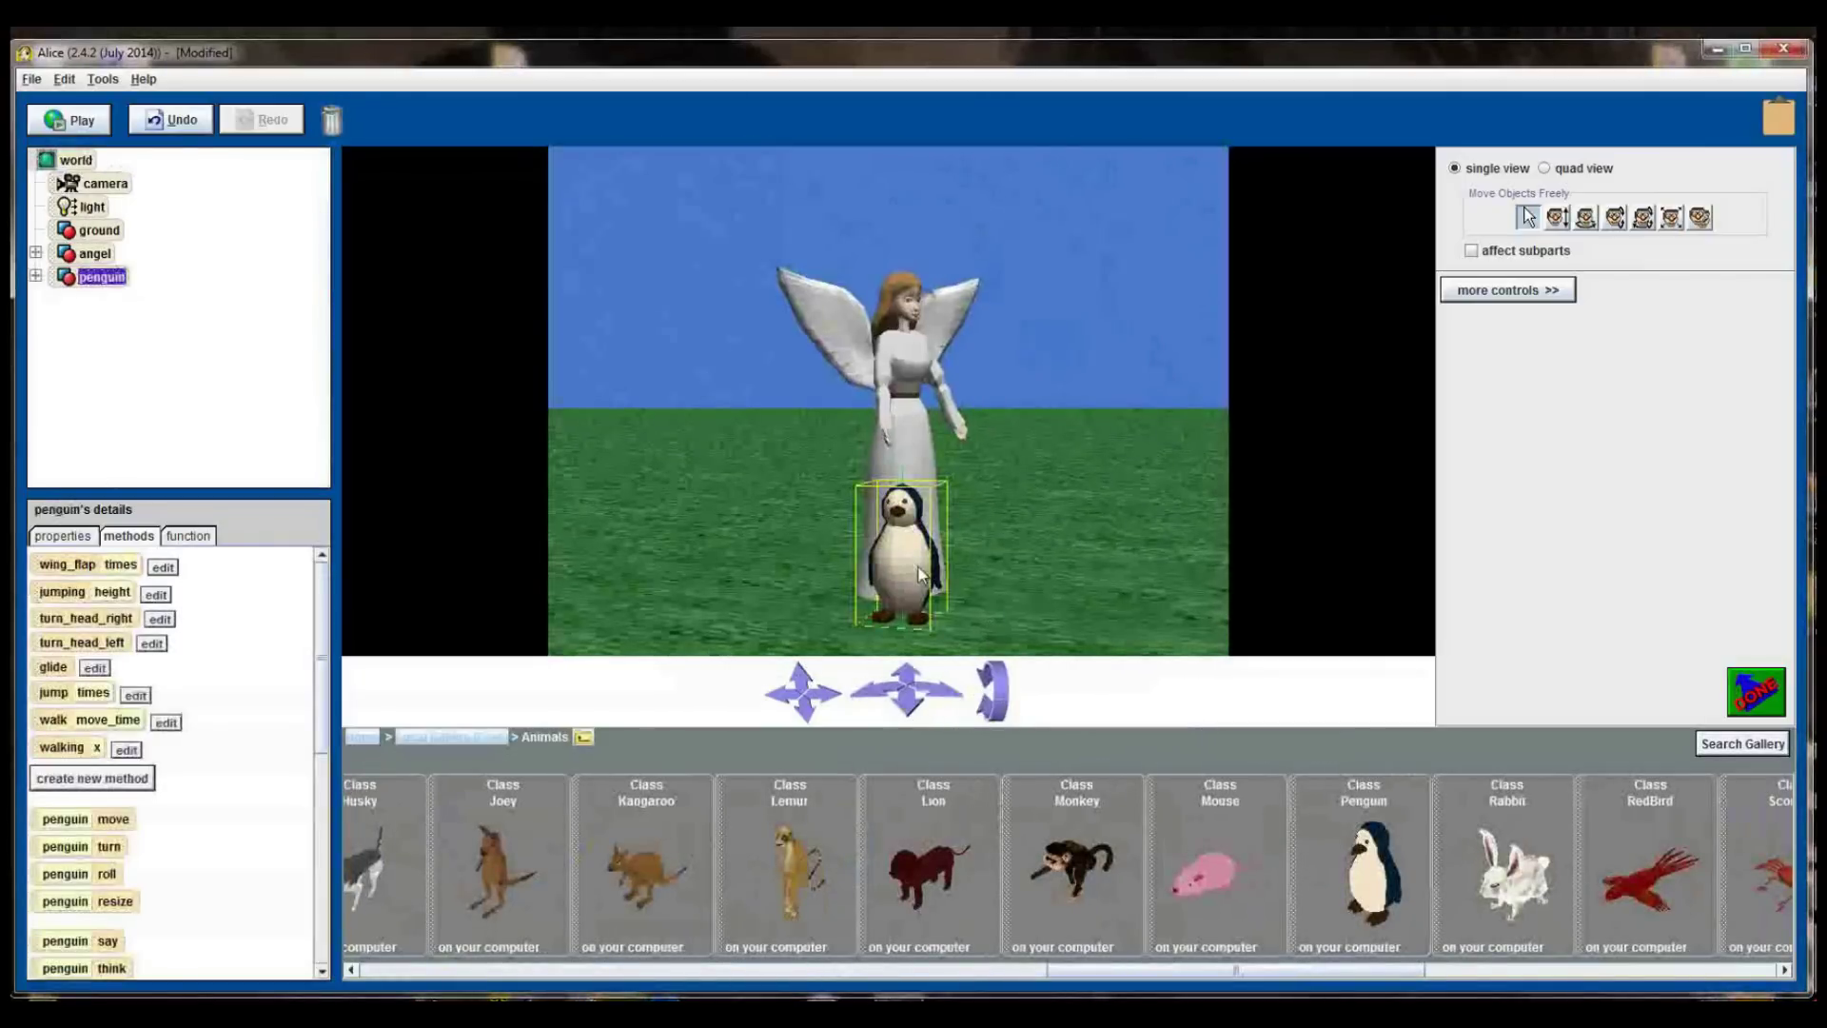
drag(920, 573, 1120, 574)
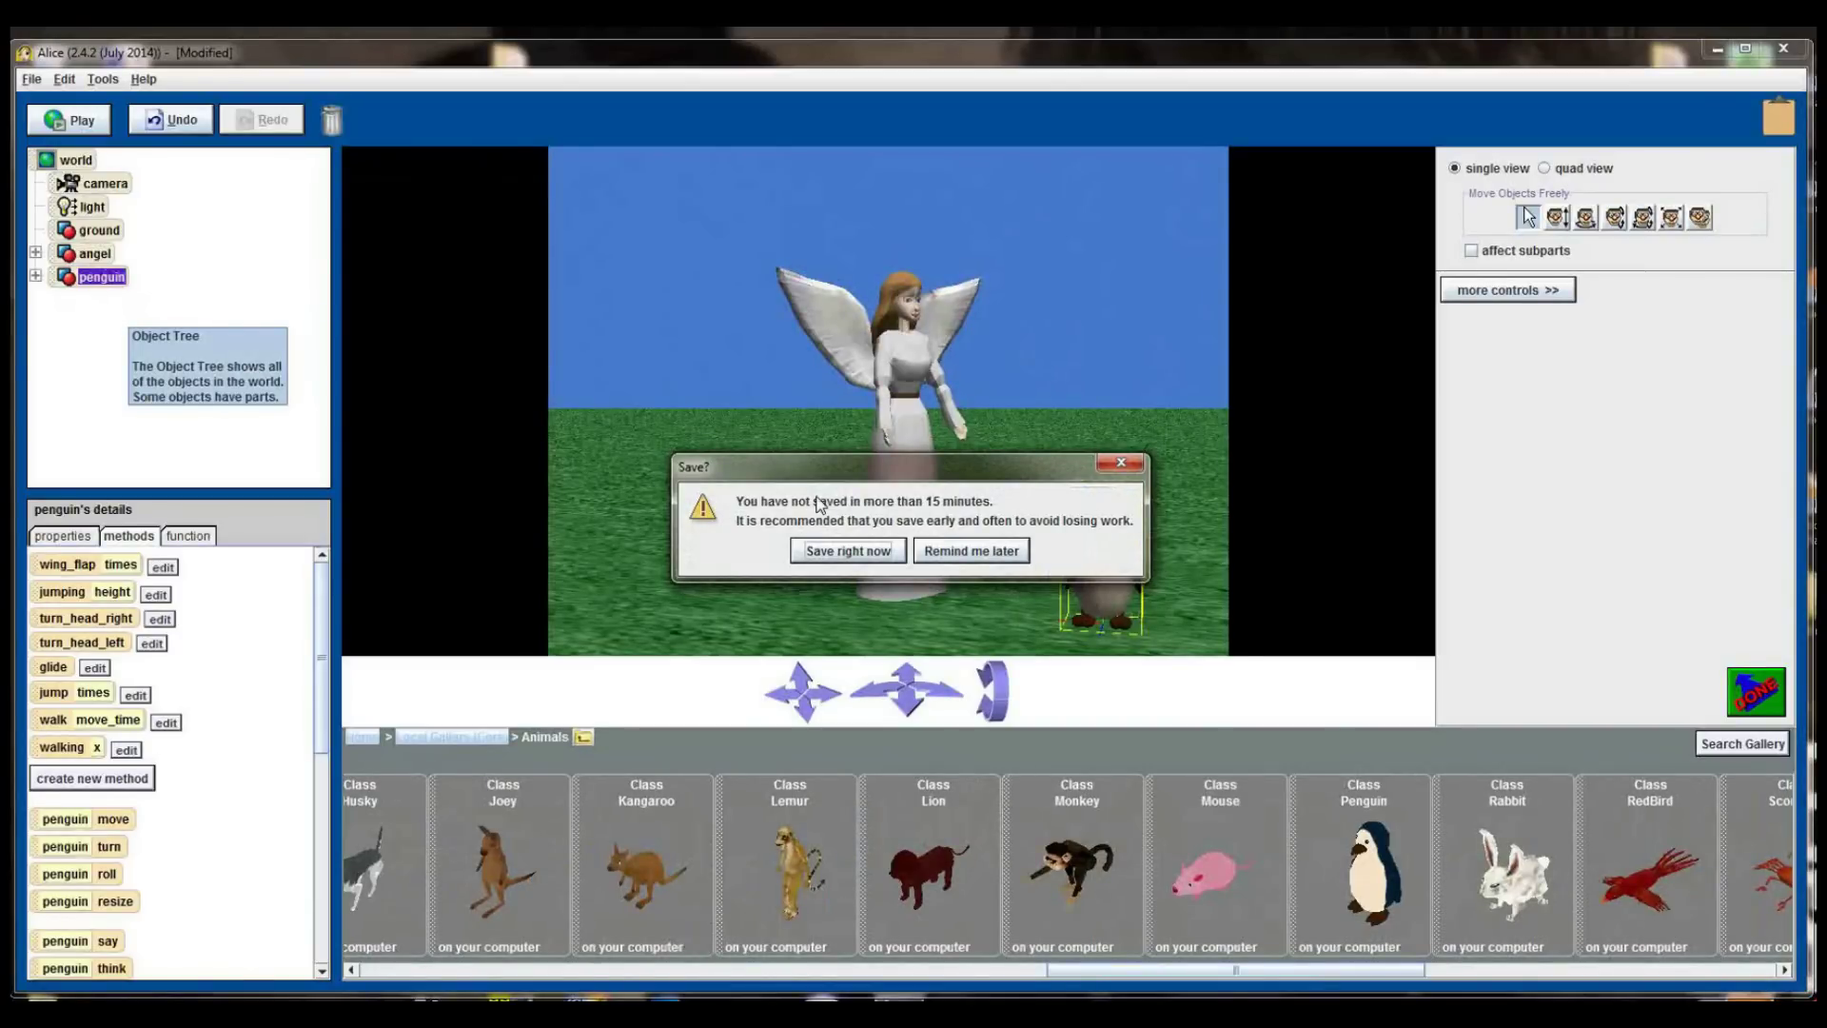
click(961, 564)
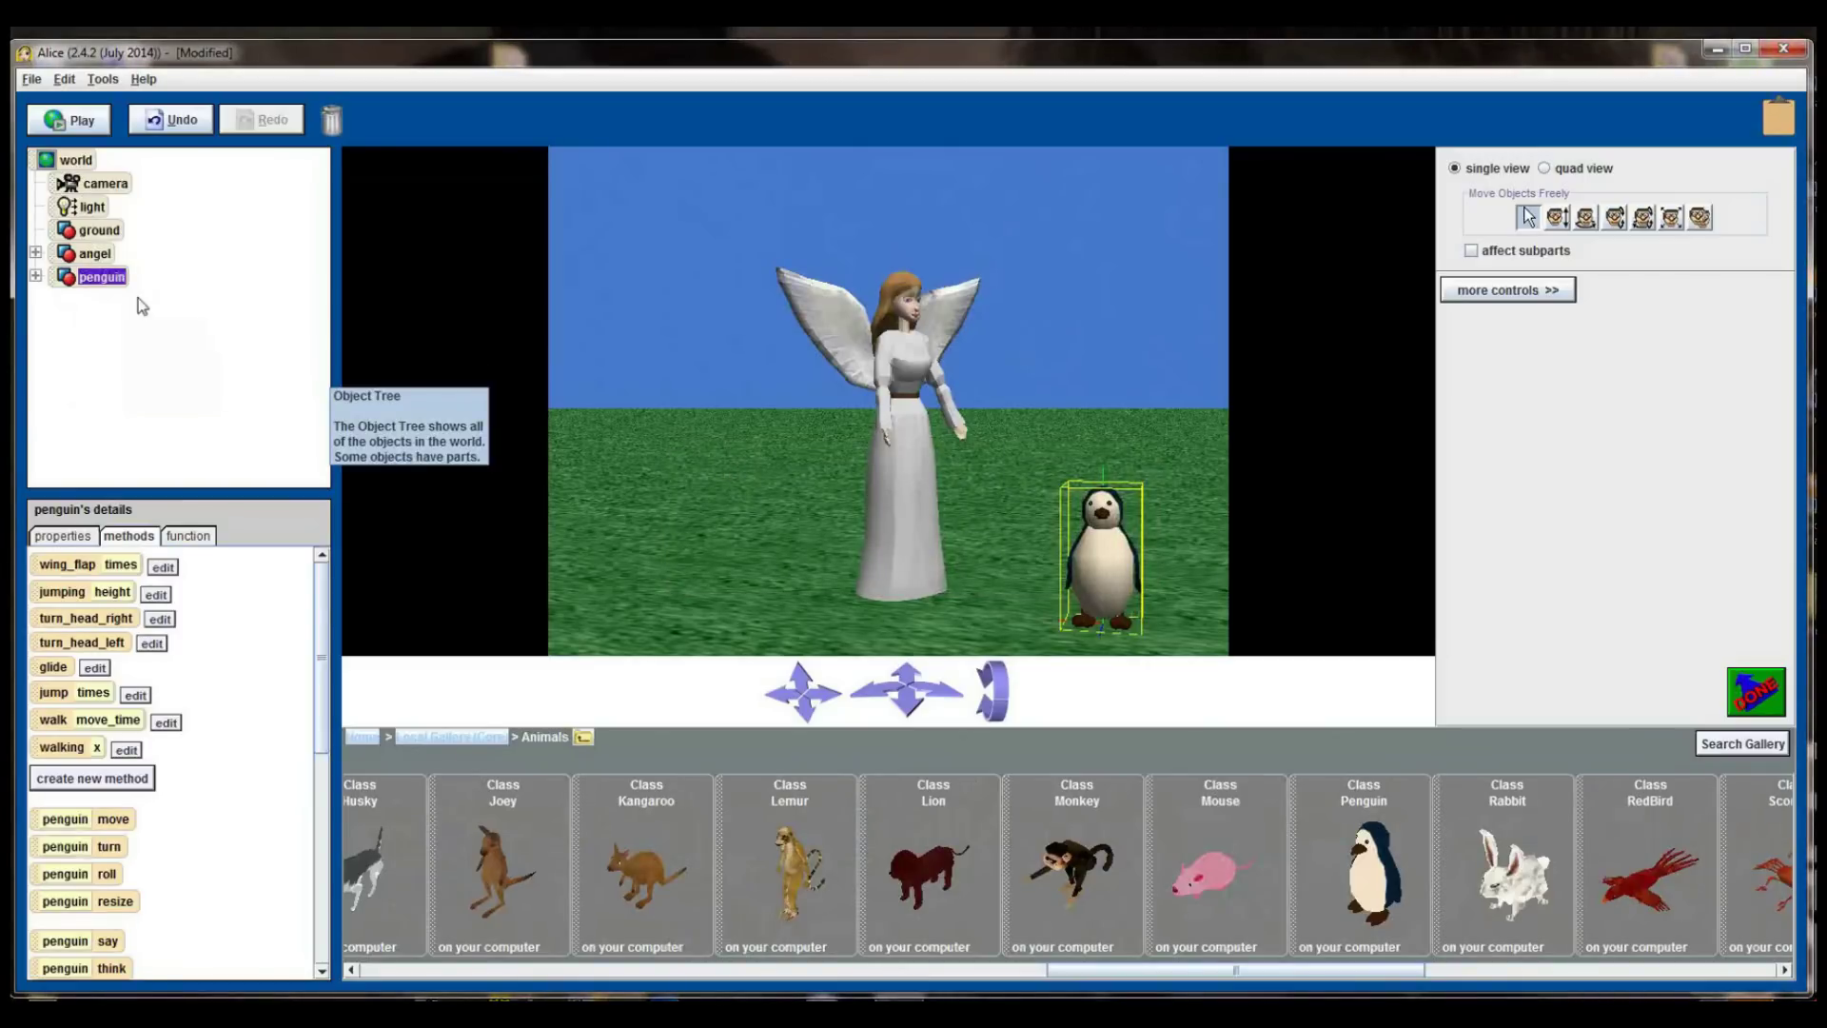
Expand the penguin's head and select its upperBeak and lowerBeak.
click(35, 276)
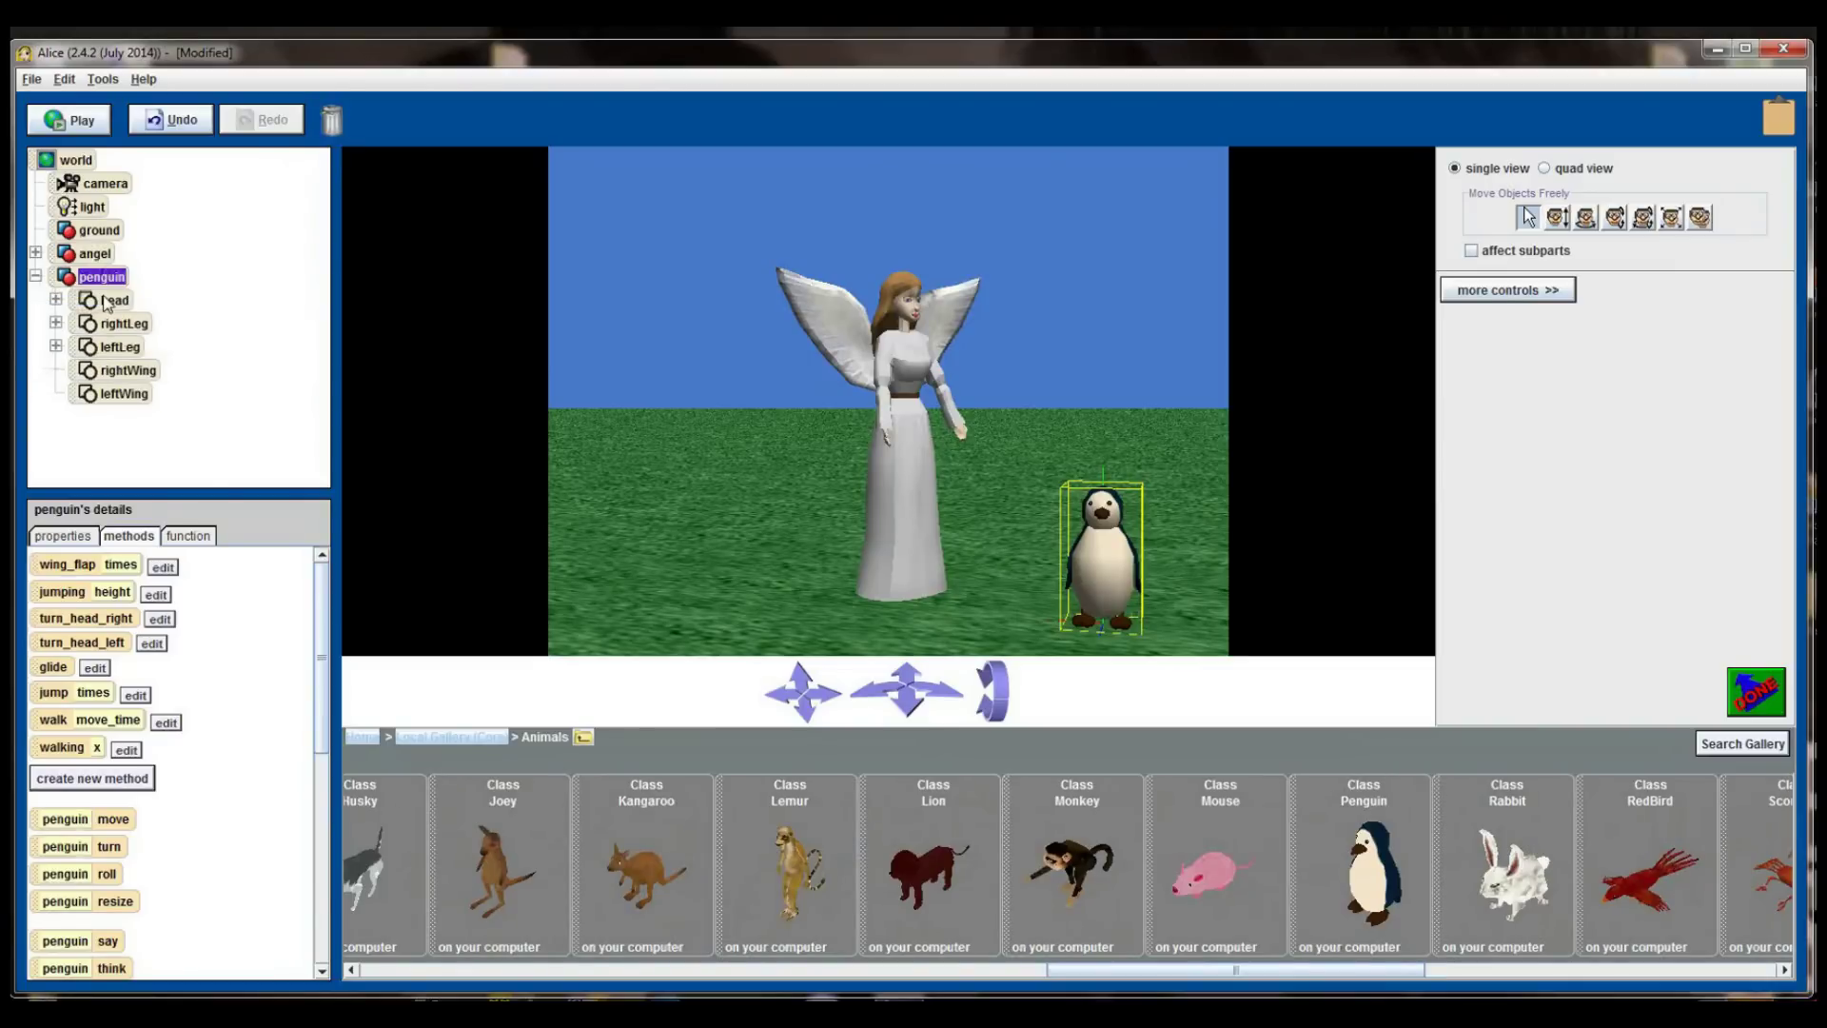
click(55, 300)
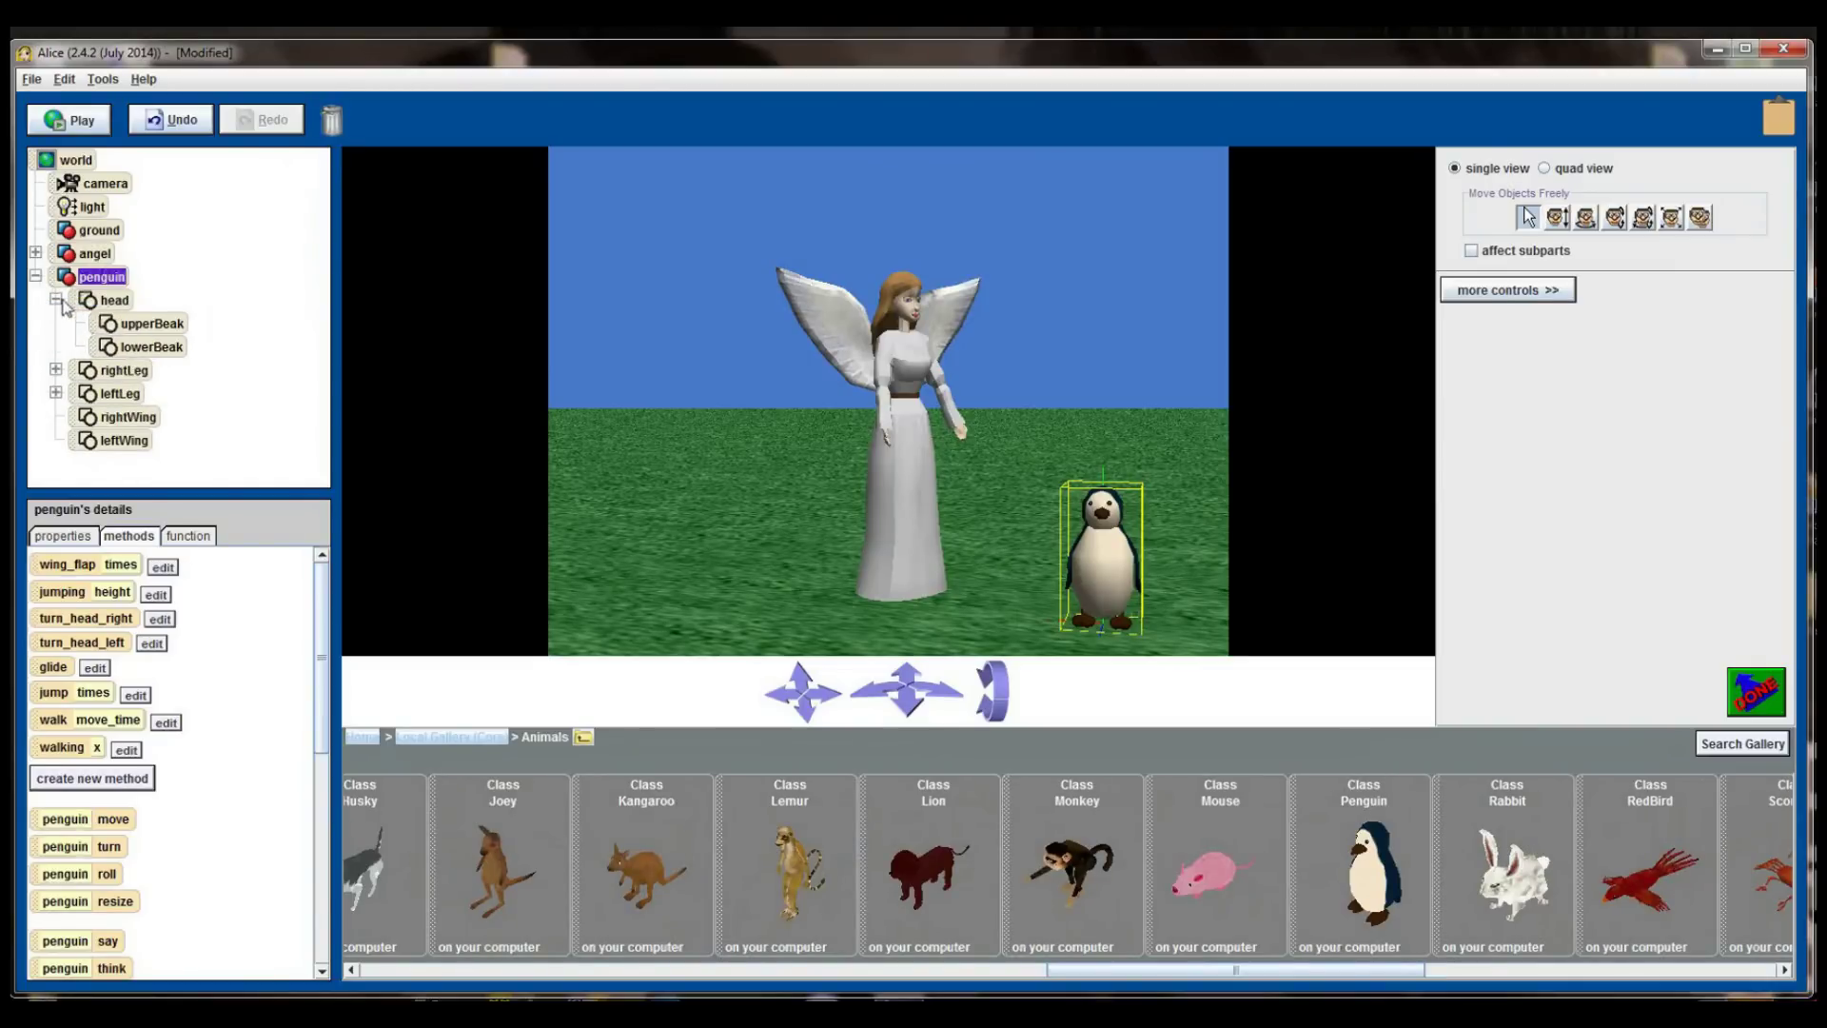
click(143, 323)
click(160, 347)
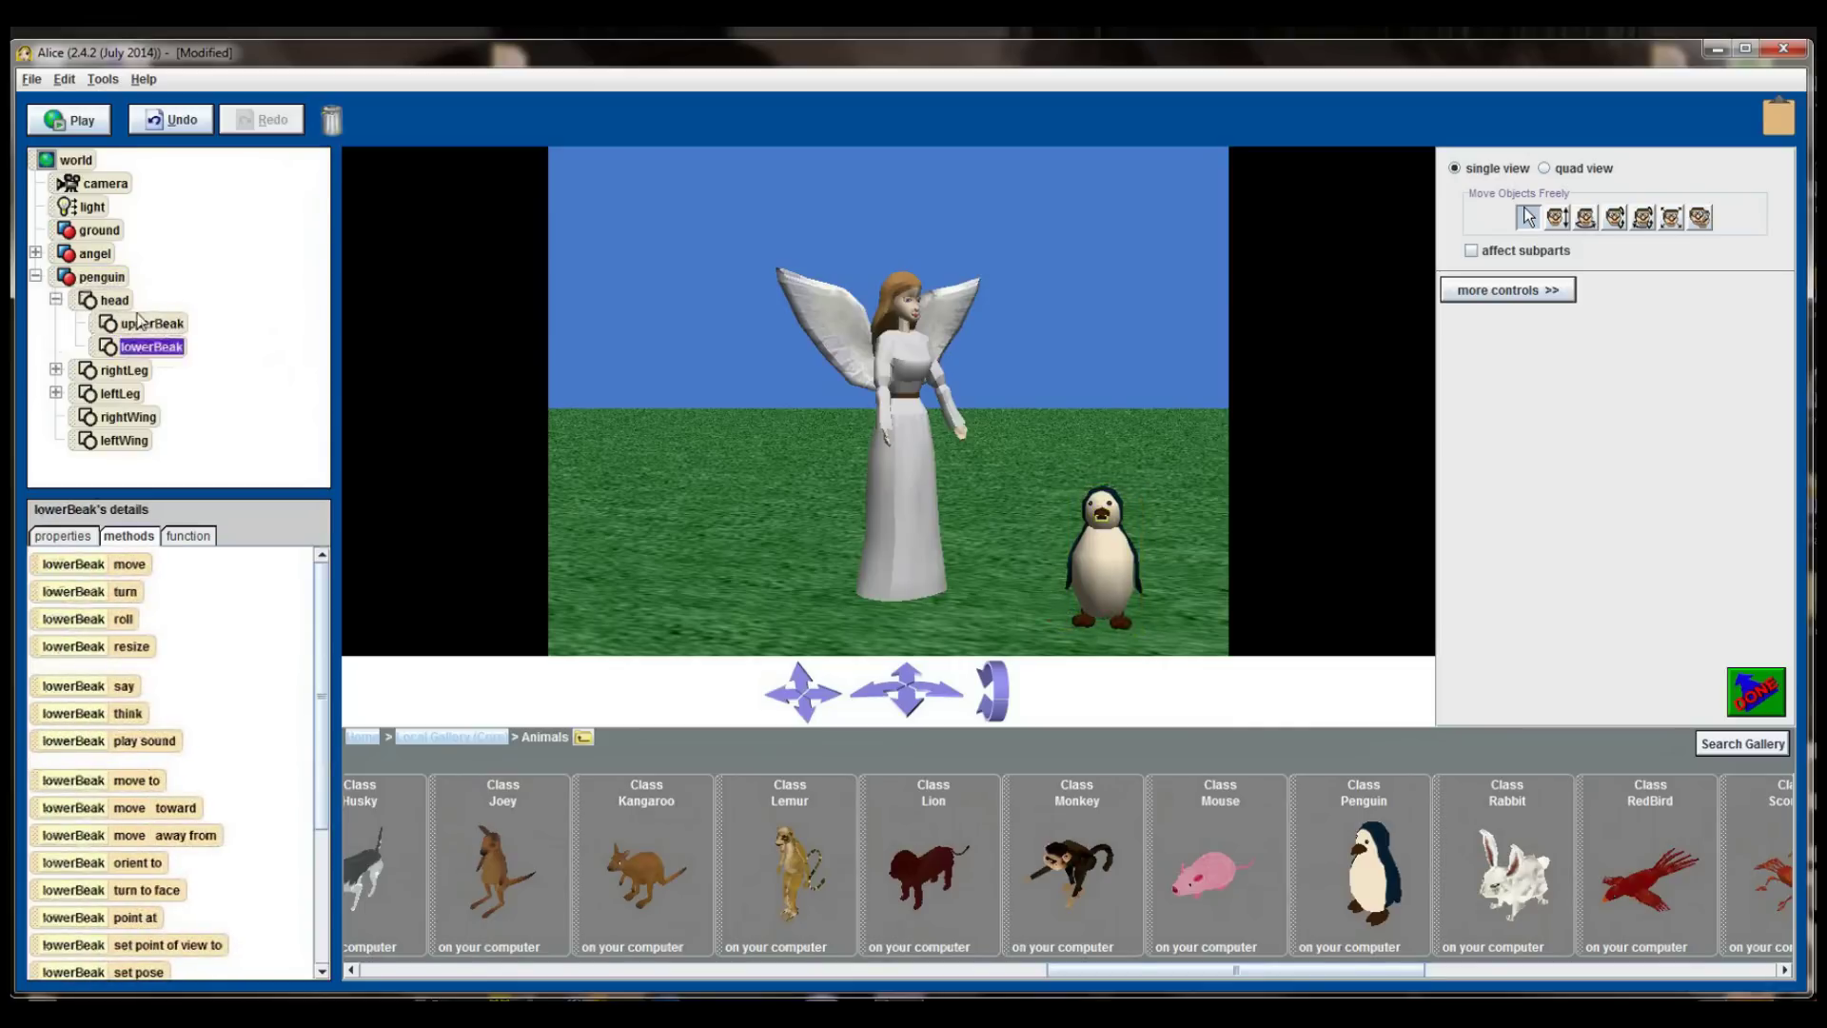
Expand the angel's torso, neck and head to list her eyes and eyebrows.
click(36, 253)
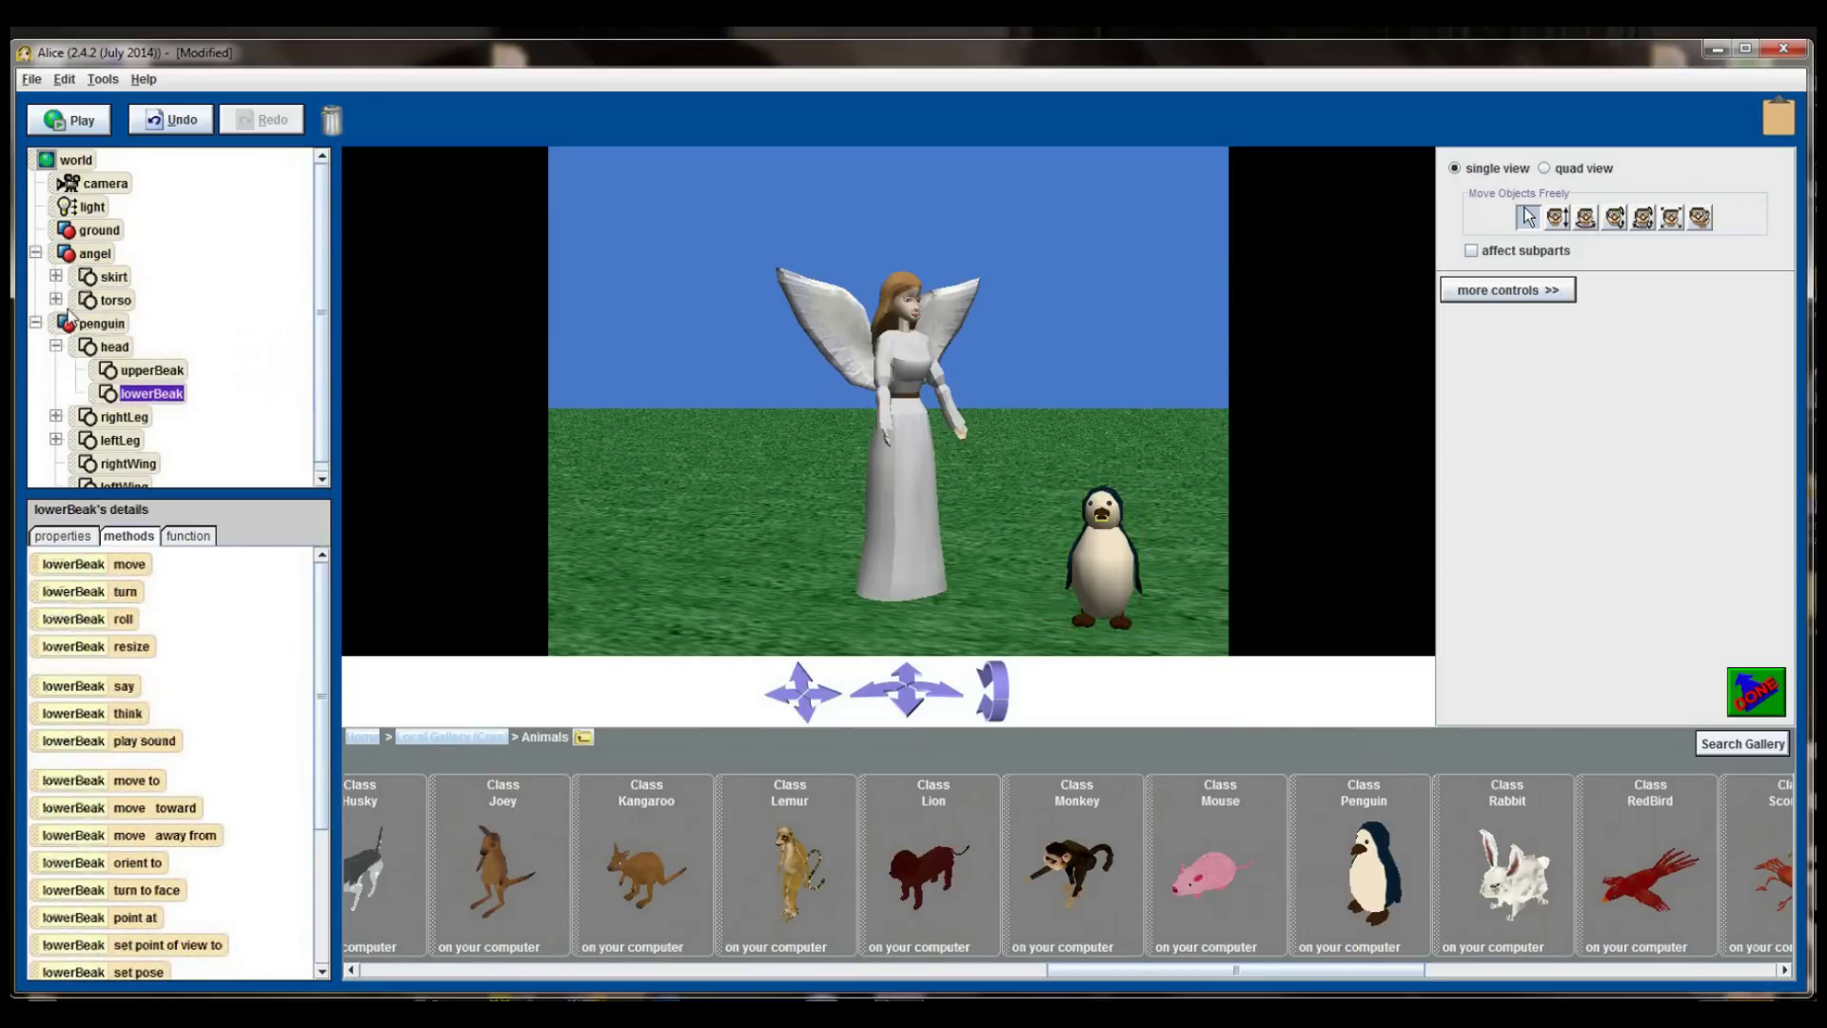
click(55, 300)
click(76, 416)
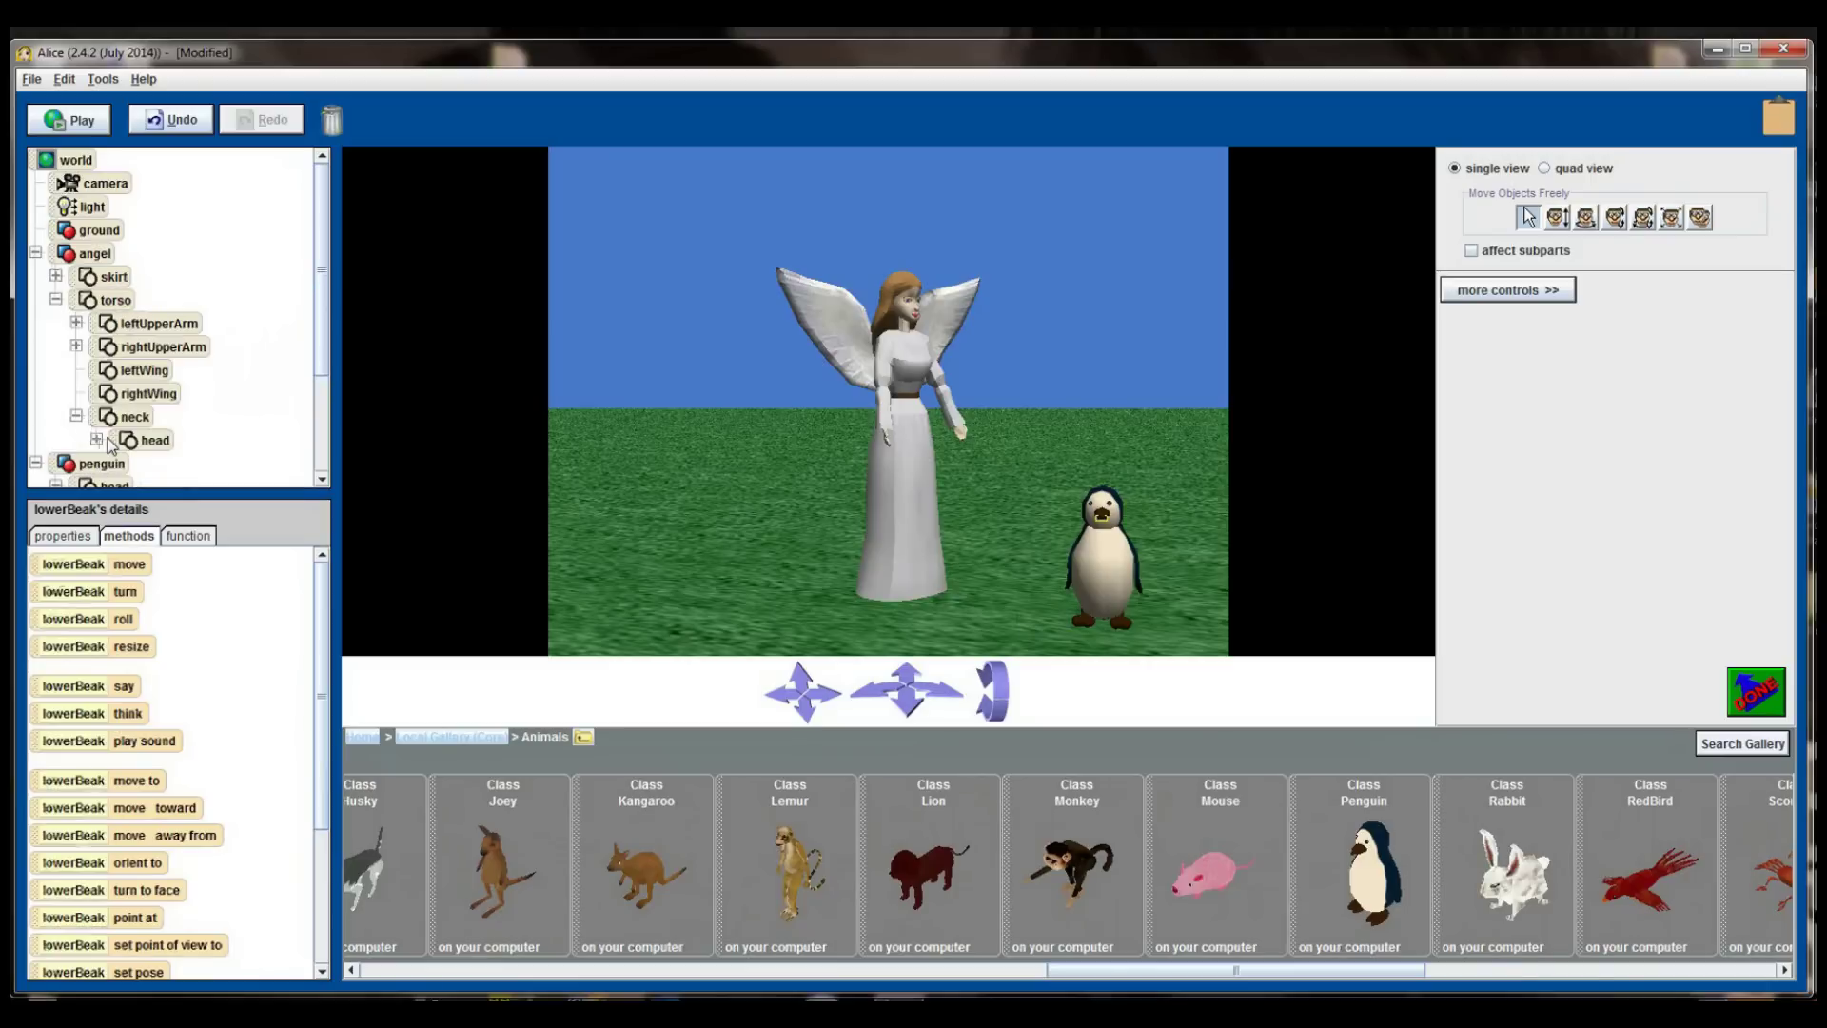
click(96, 440)
scroll(238, 425, down, 2)
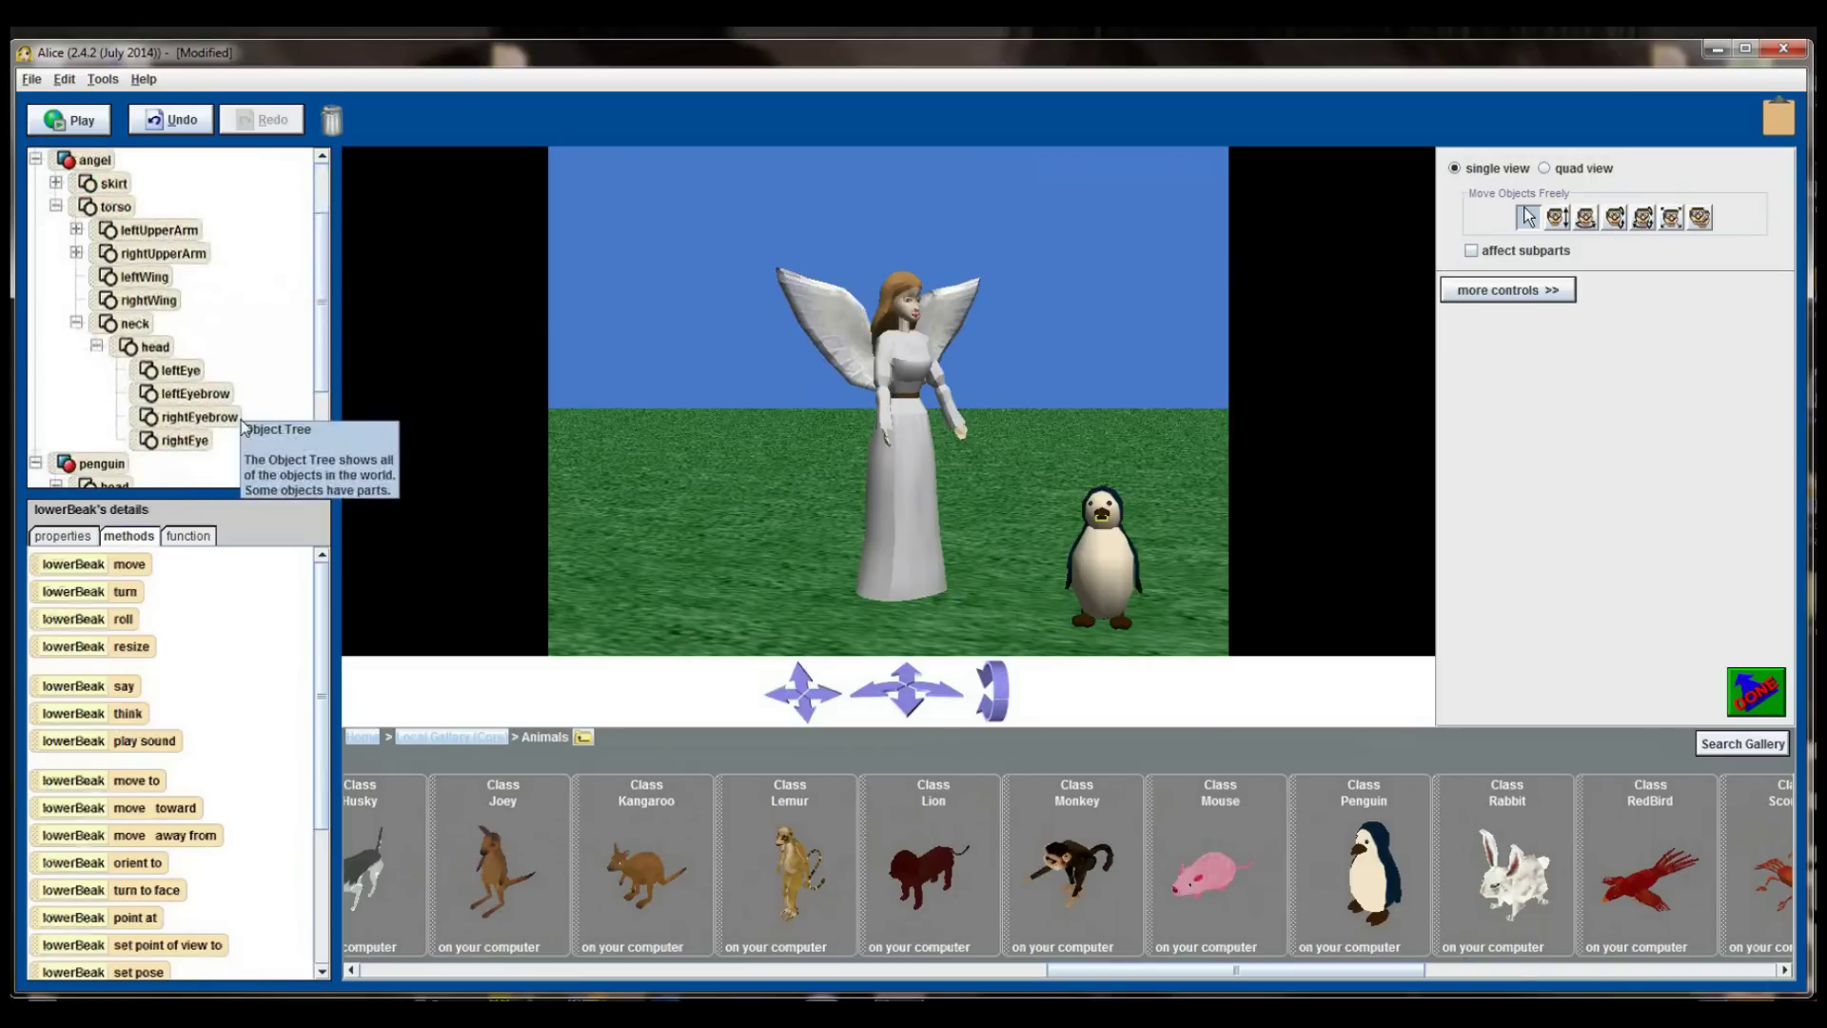
scroll(242, 426, down, 5)
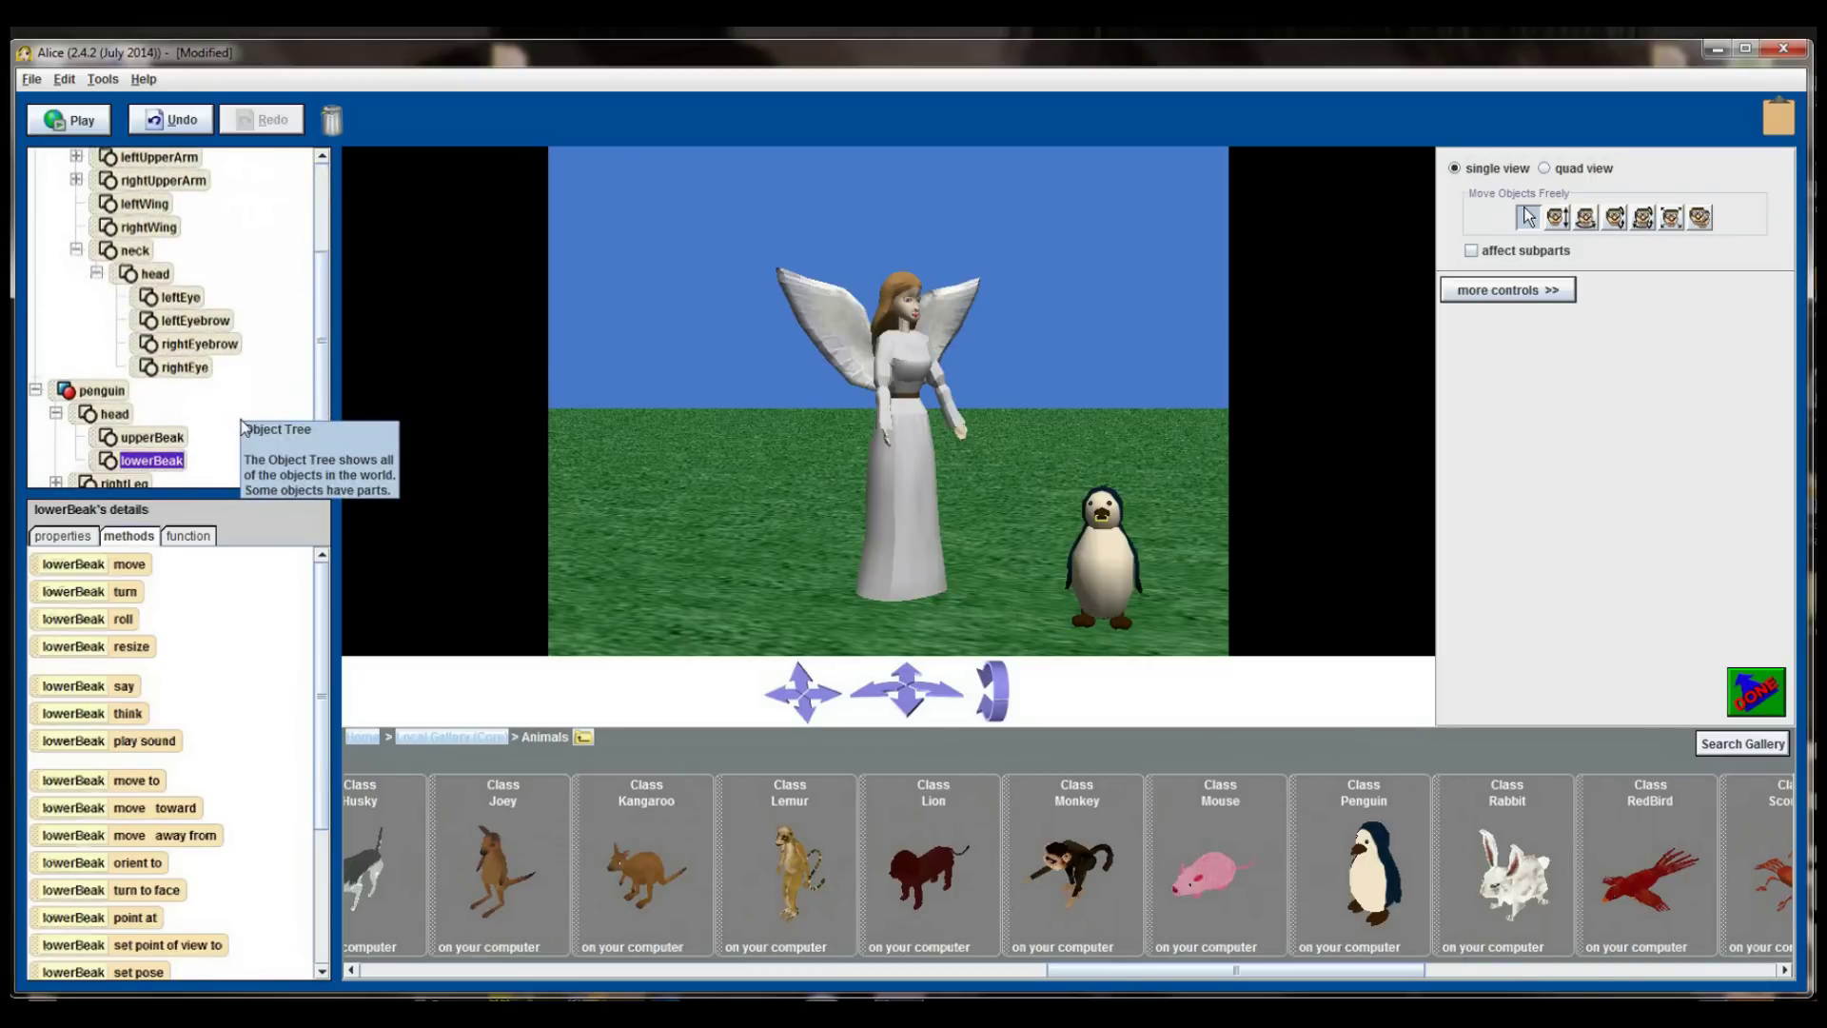
scroll(240, 419, down, 3)
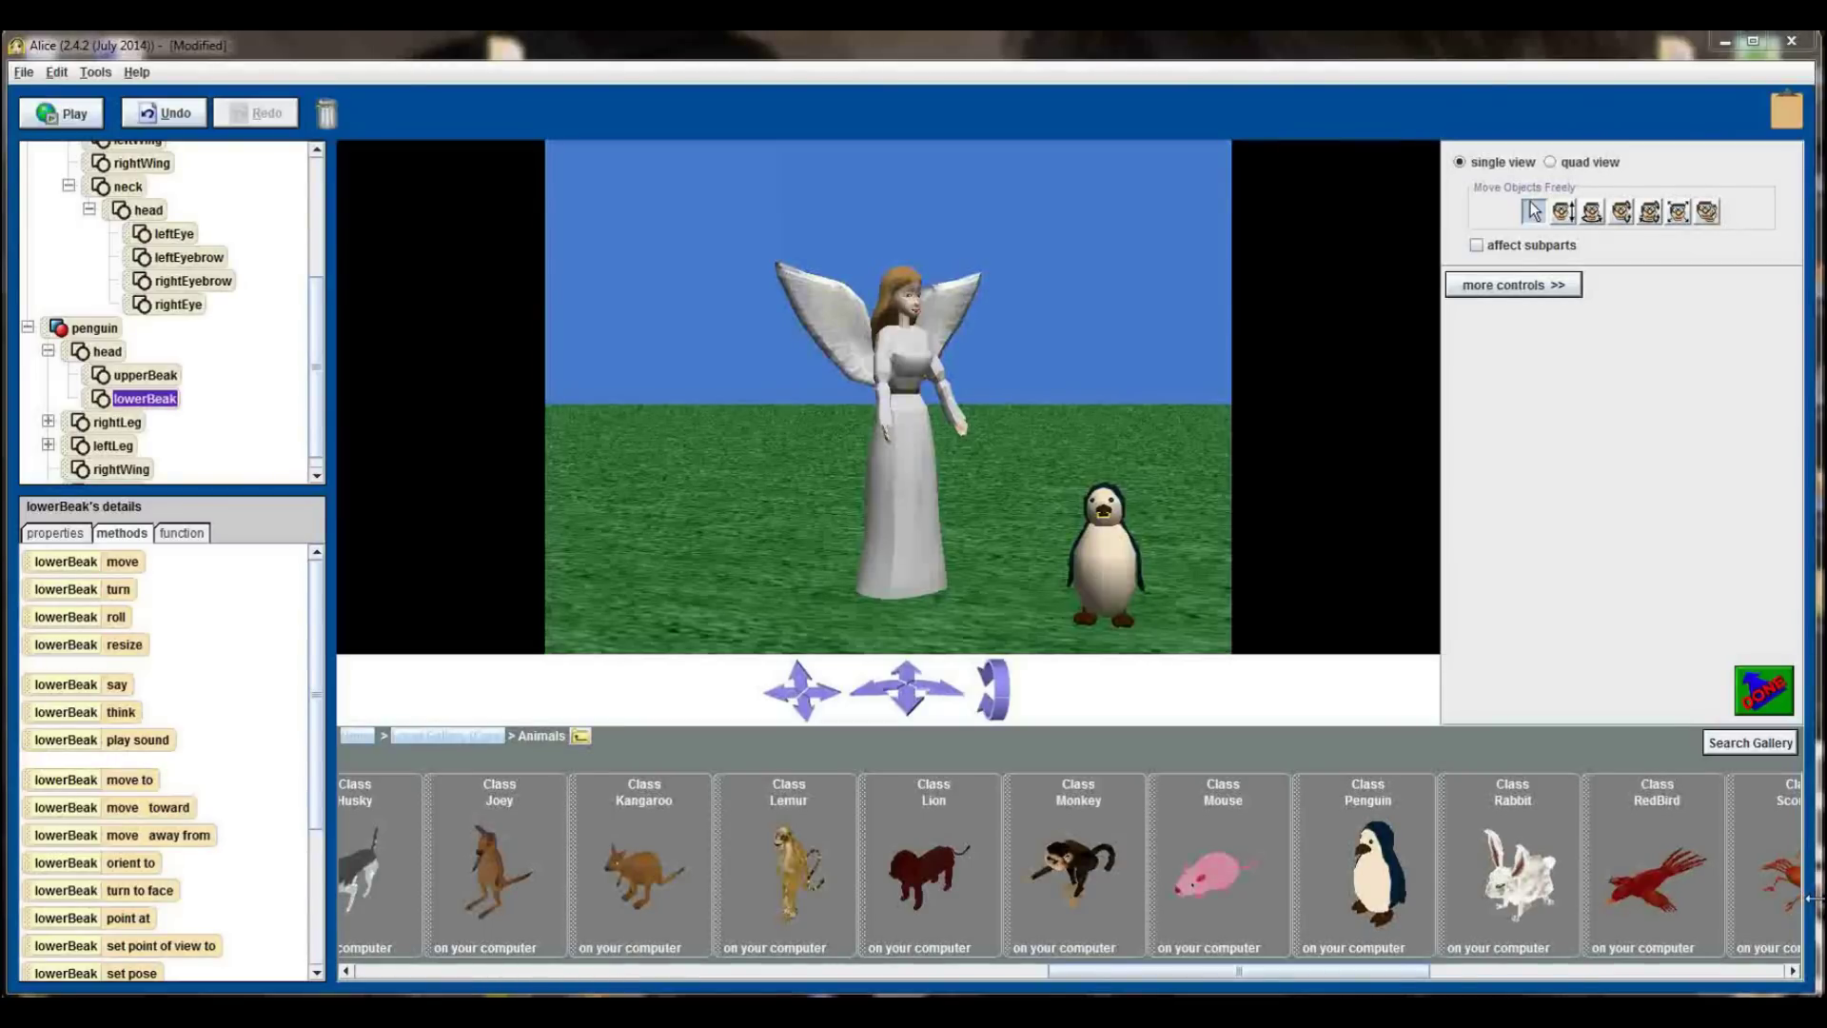
click(1475, 246)
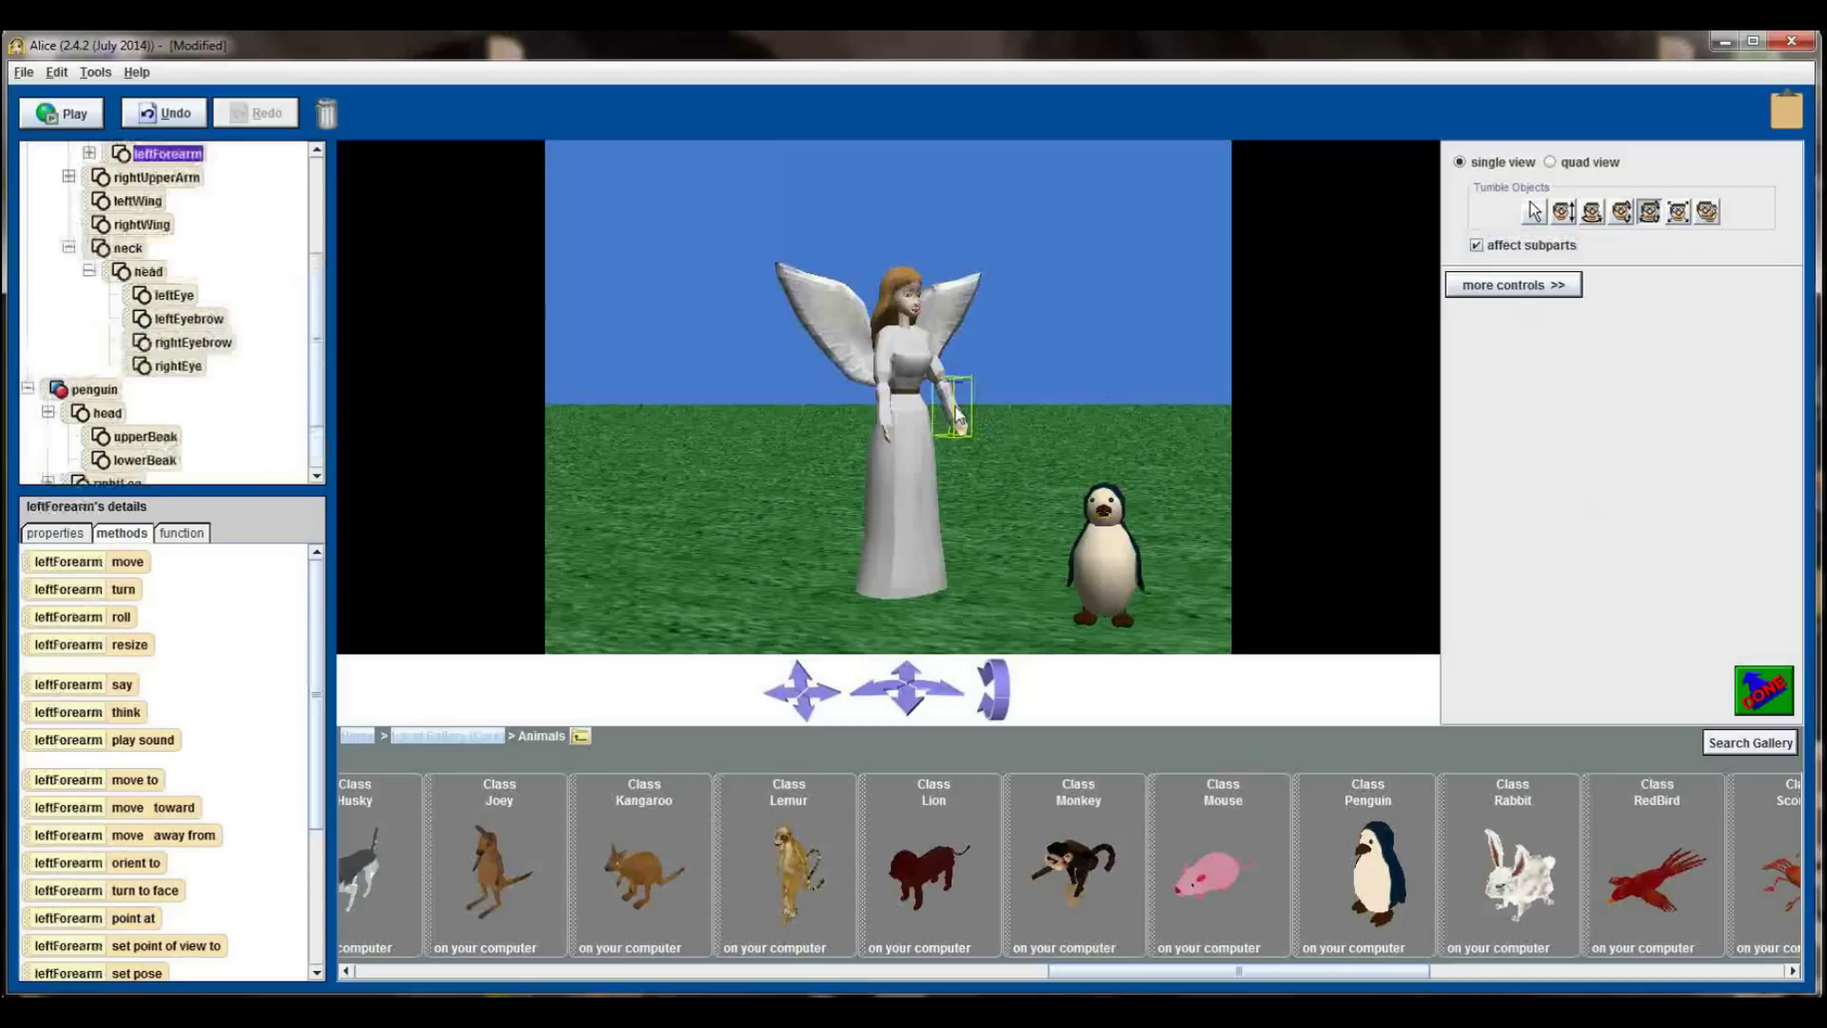
click(895, 419)
click(919, 493)
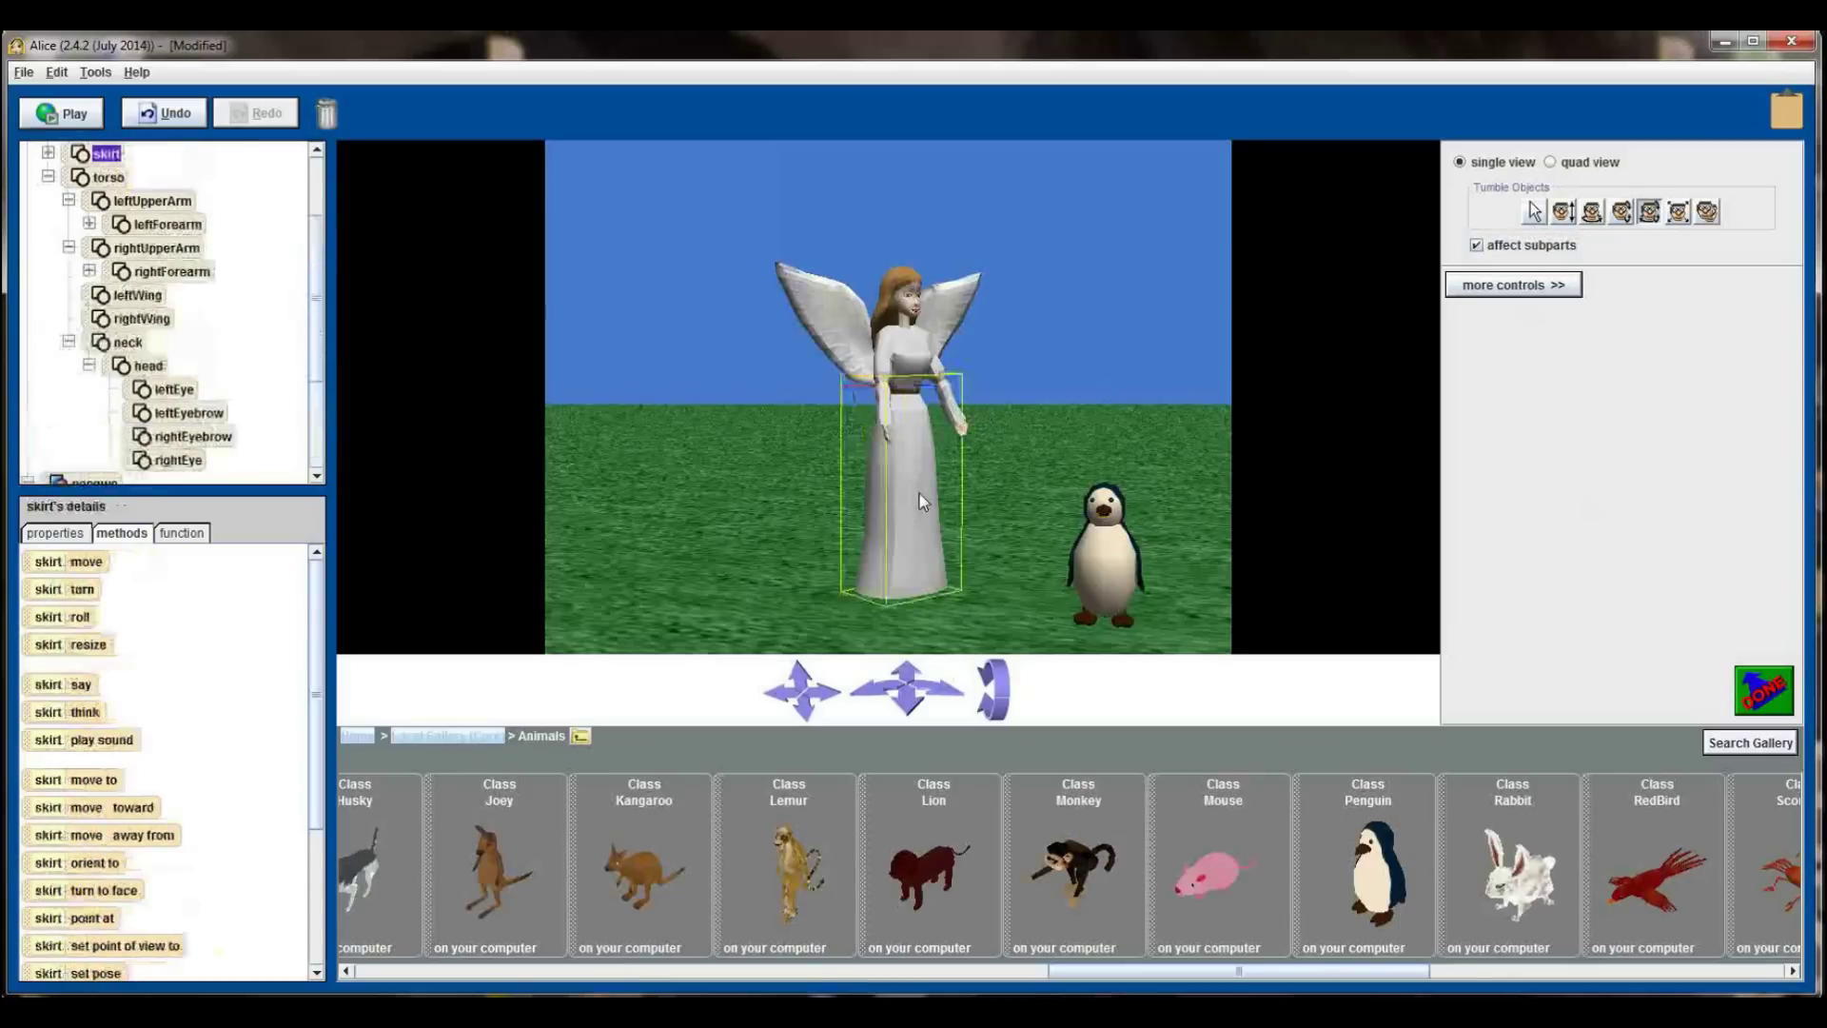
click(1475, 245)
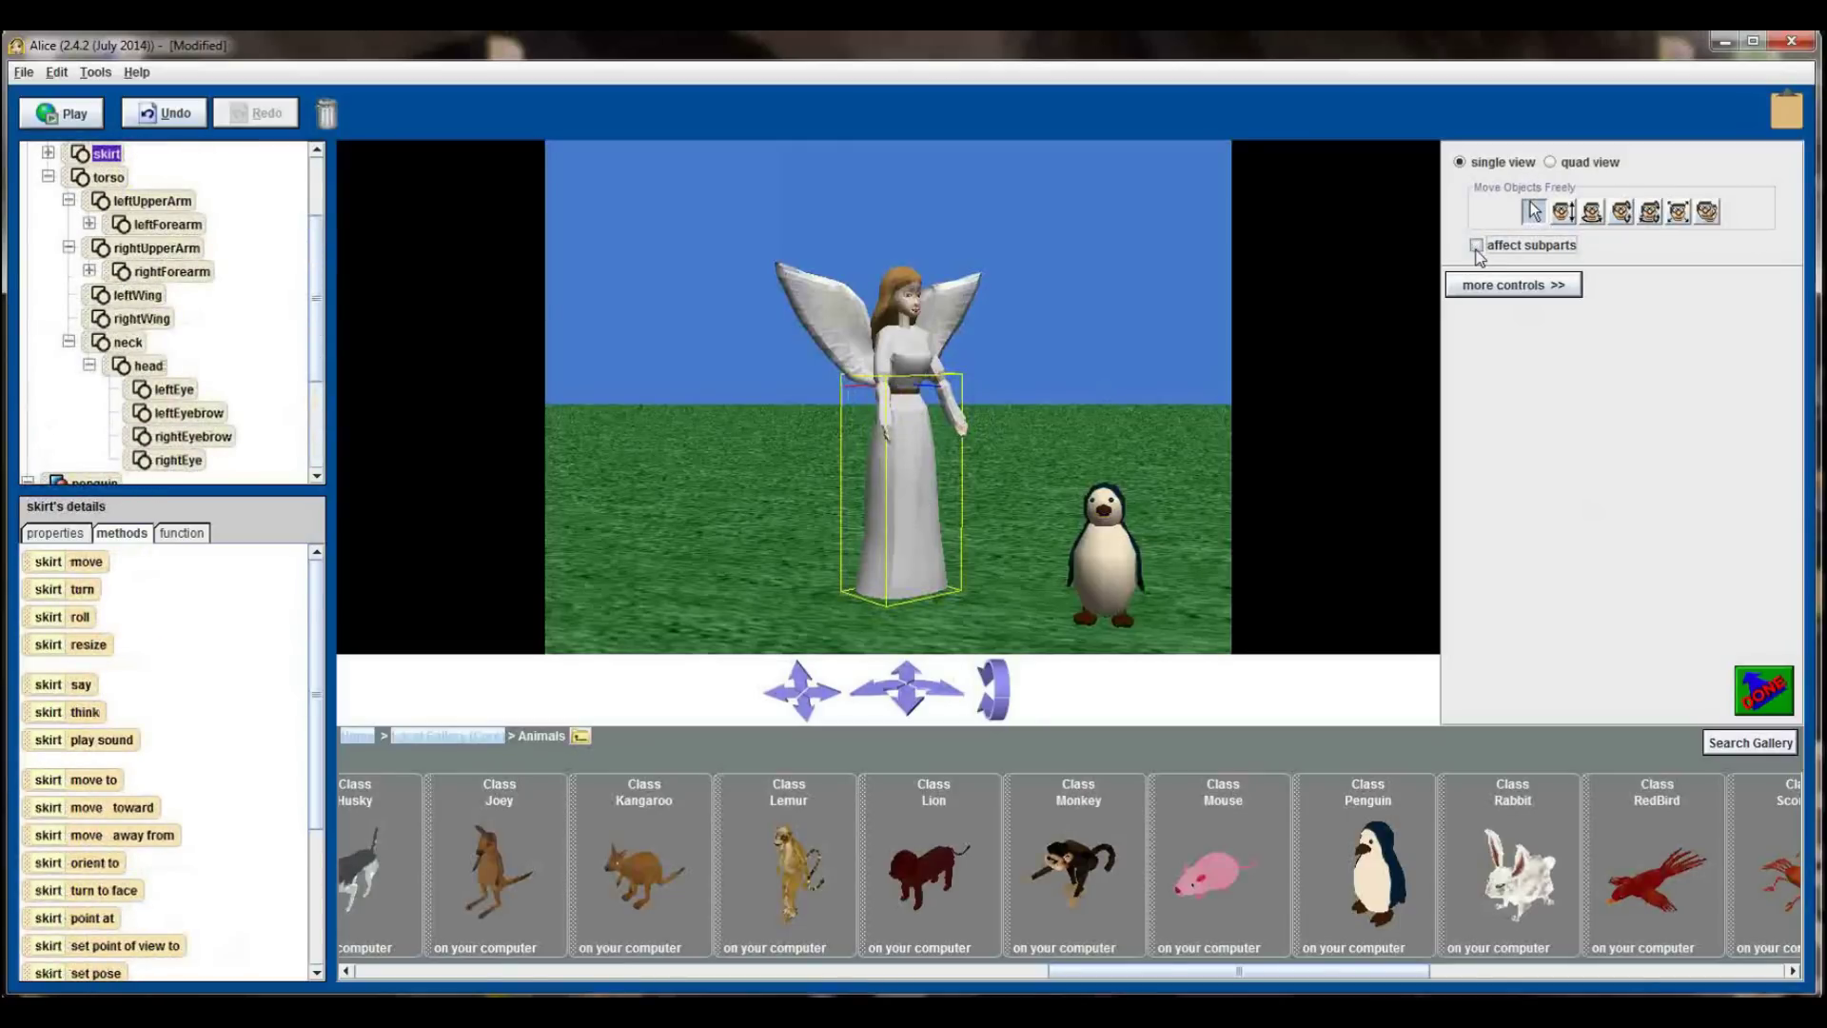
click(870, 365)
click(1083, 558)
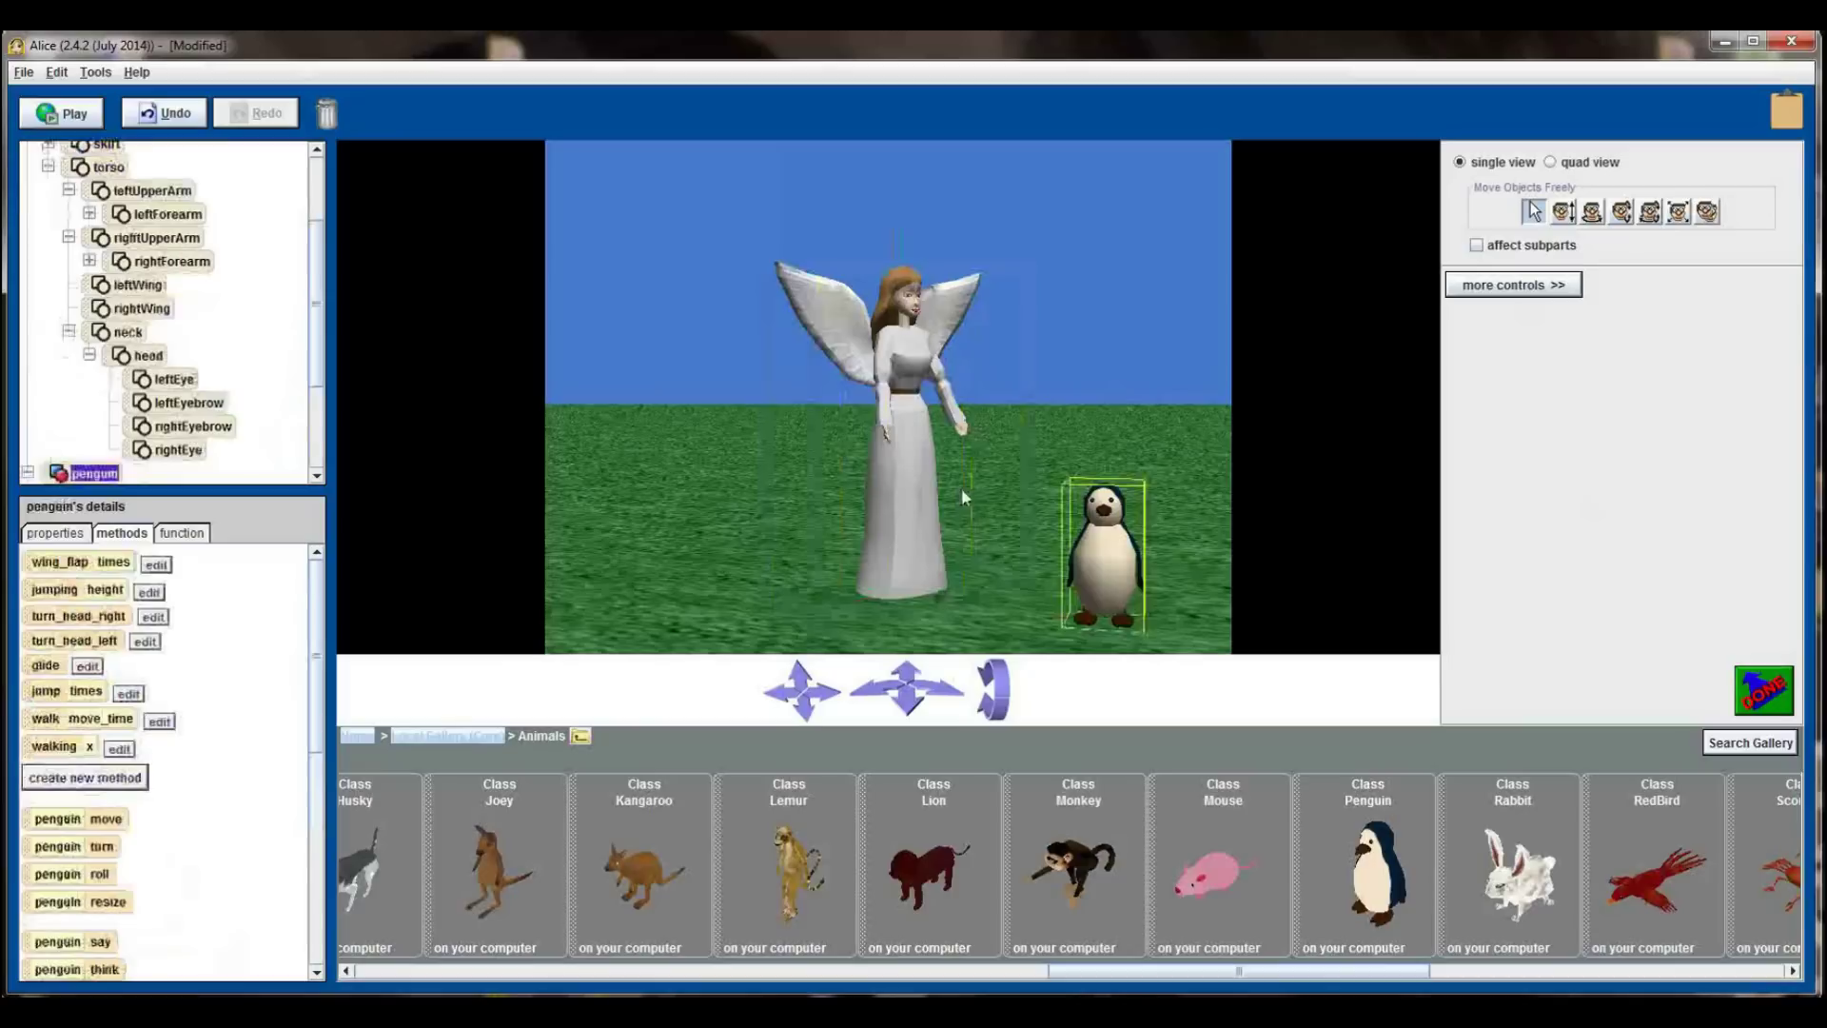
click(957, 489)
click(1087, 550)
click(886, 443)
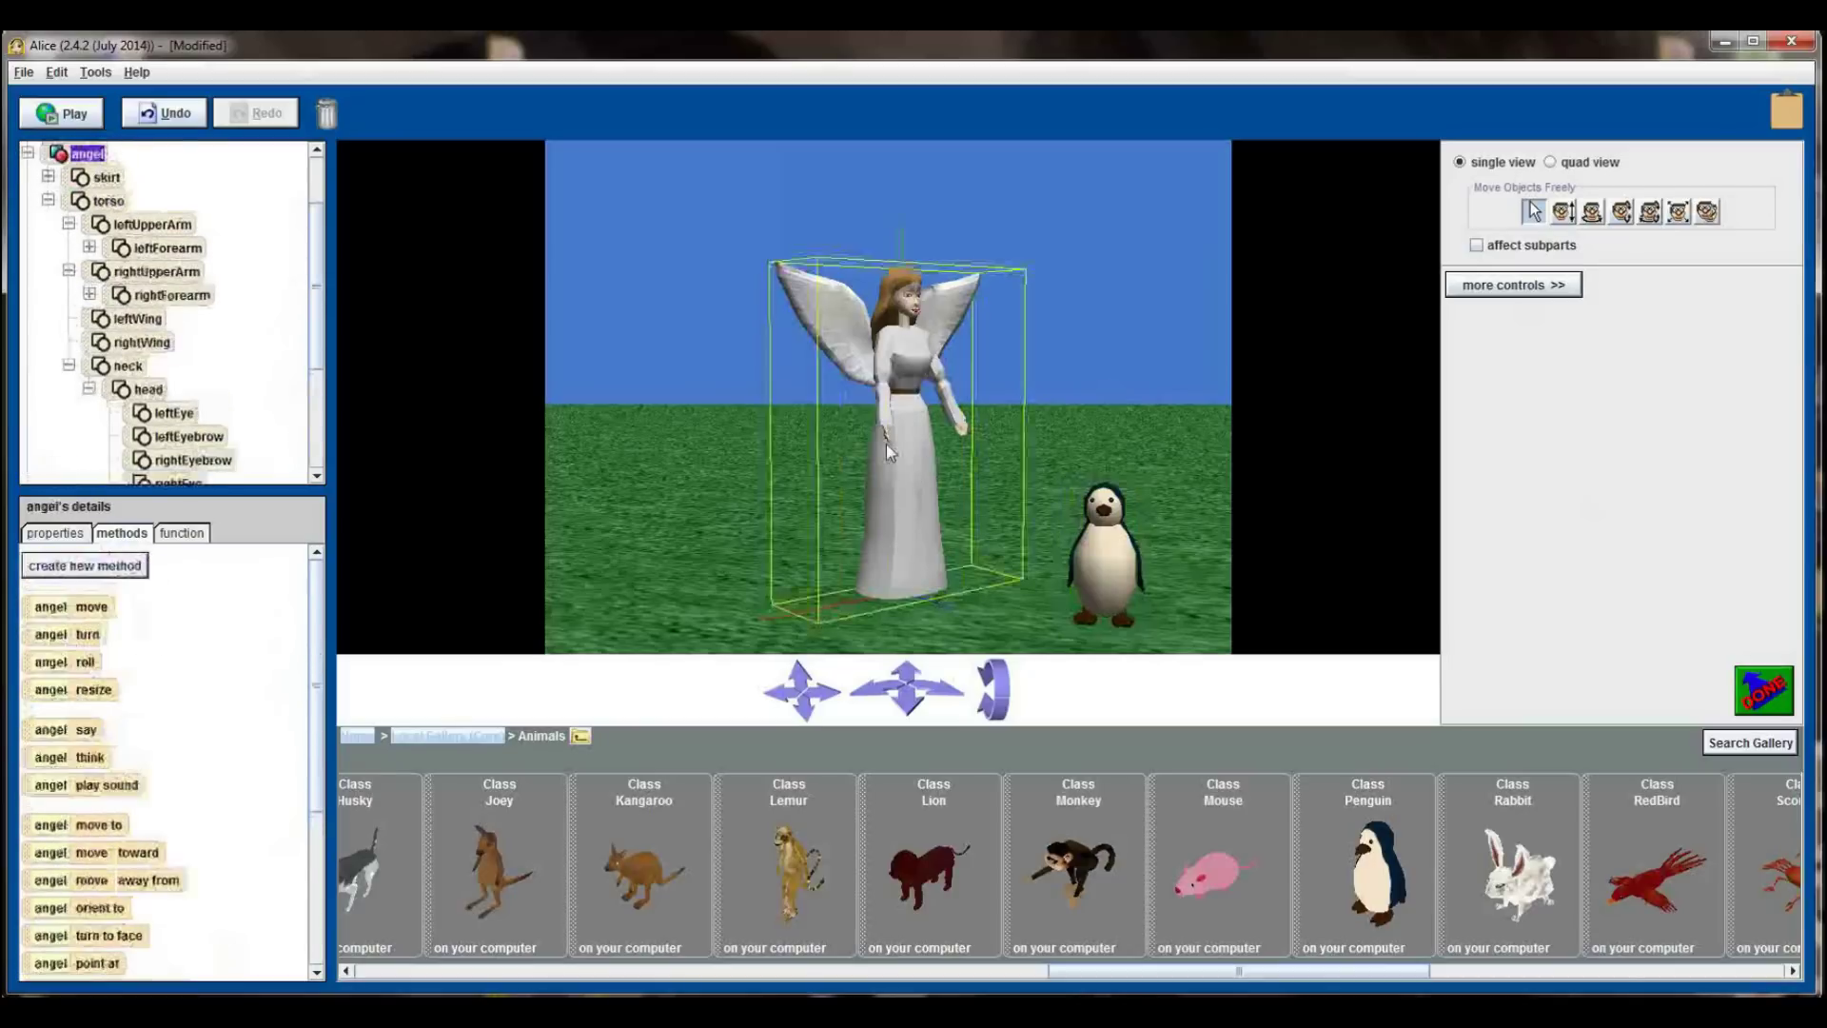
click(1475, 246)
click(1649, 211)
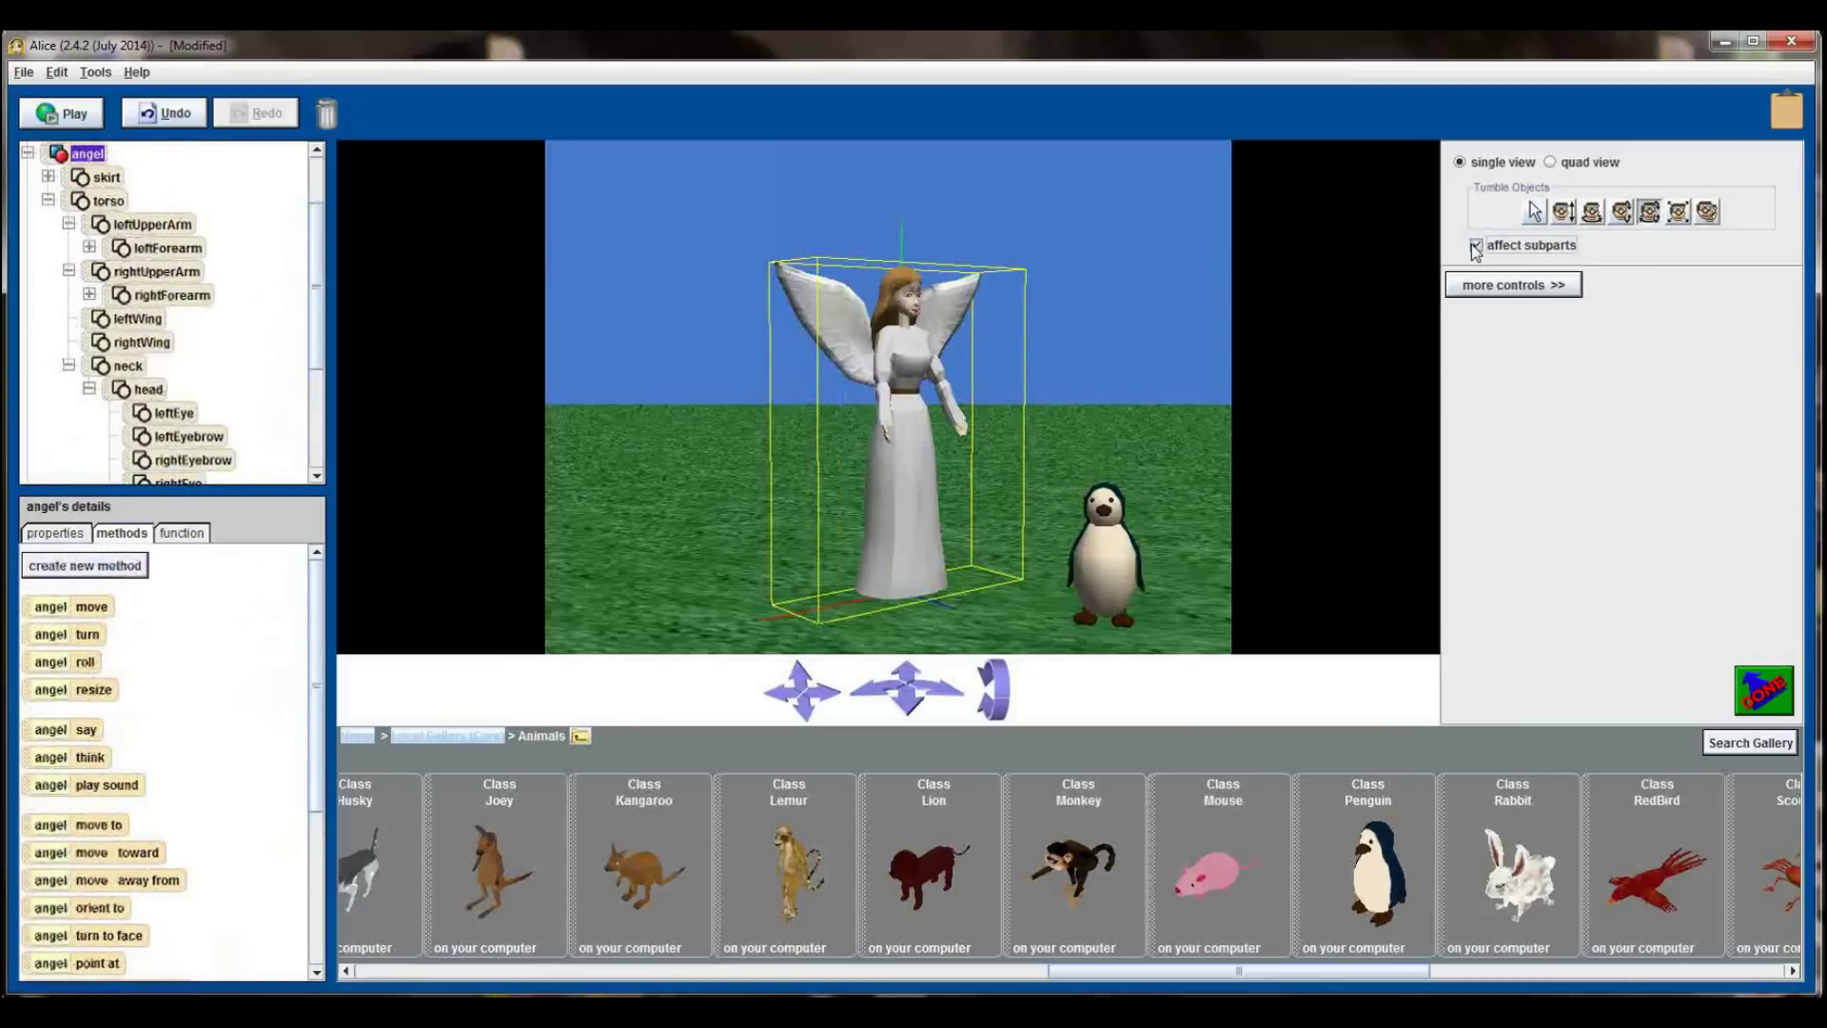
click(1085, 561)
click(961, 422)
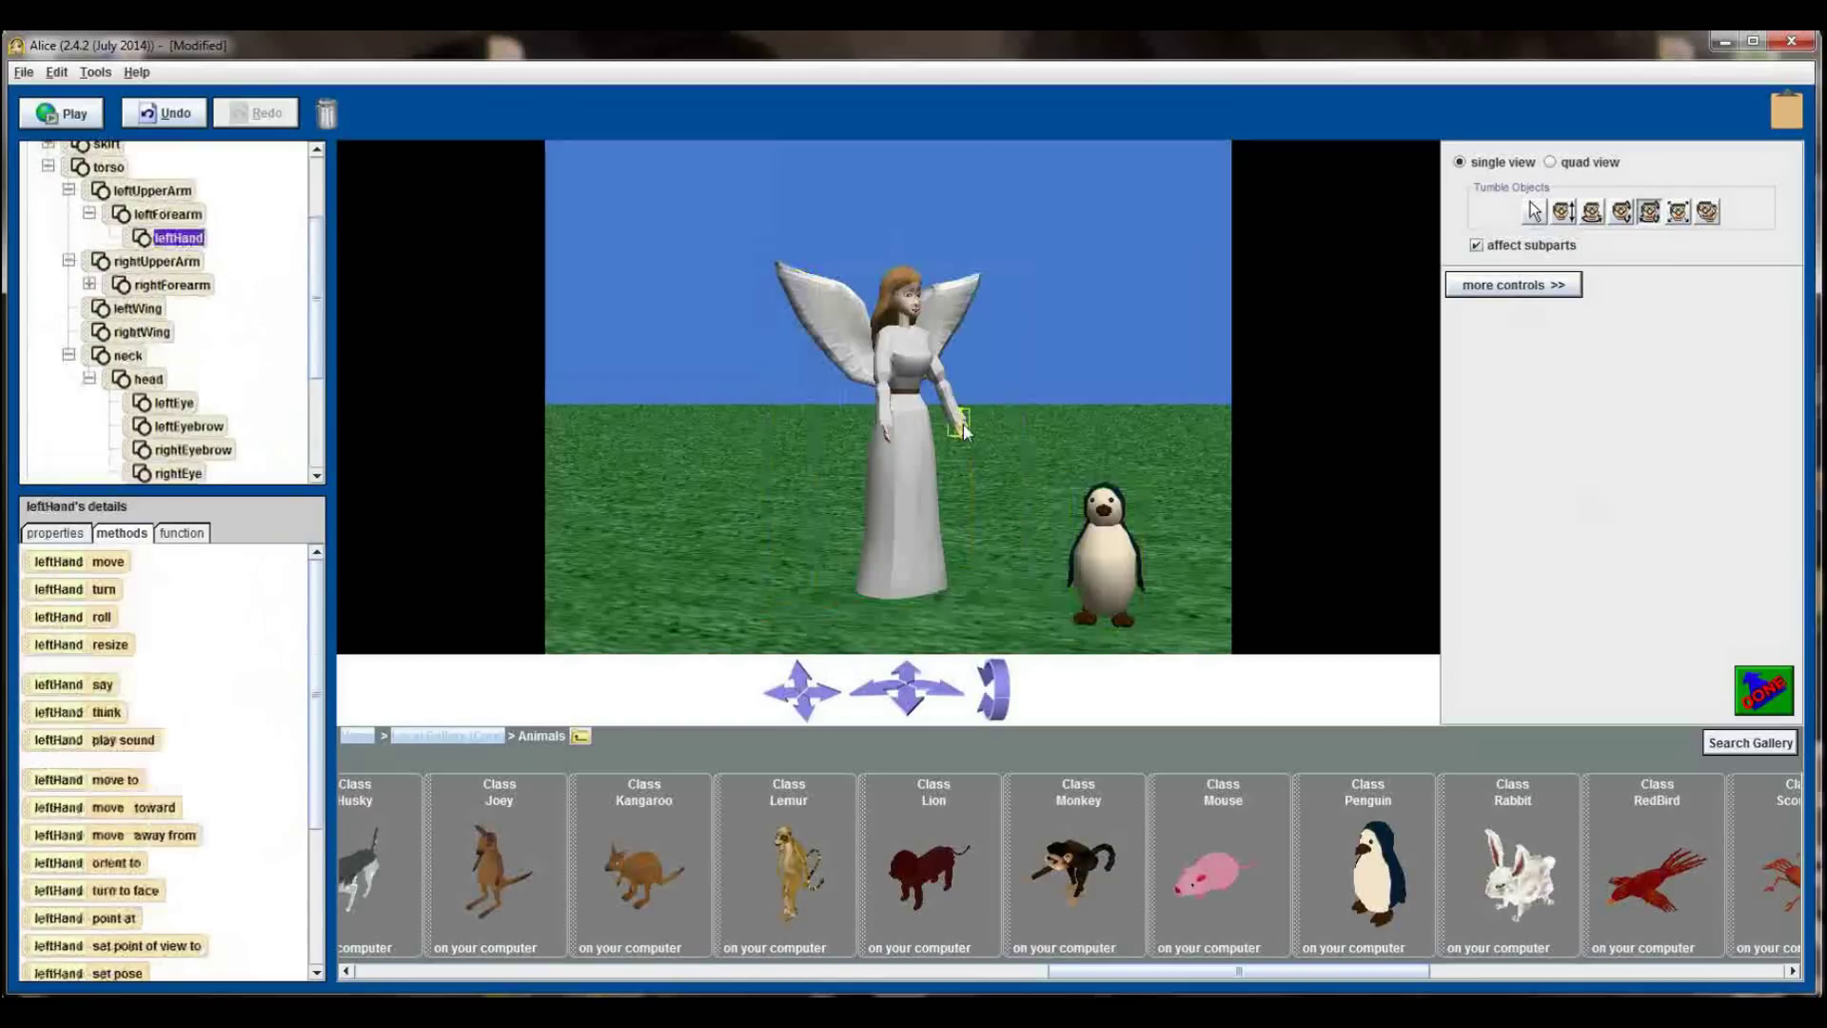
click(883, 425)
click(913, 484)
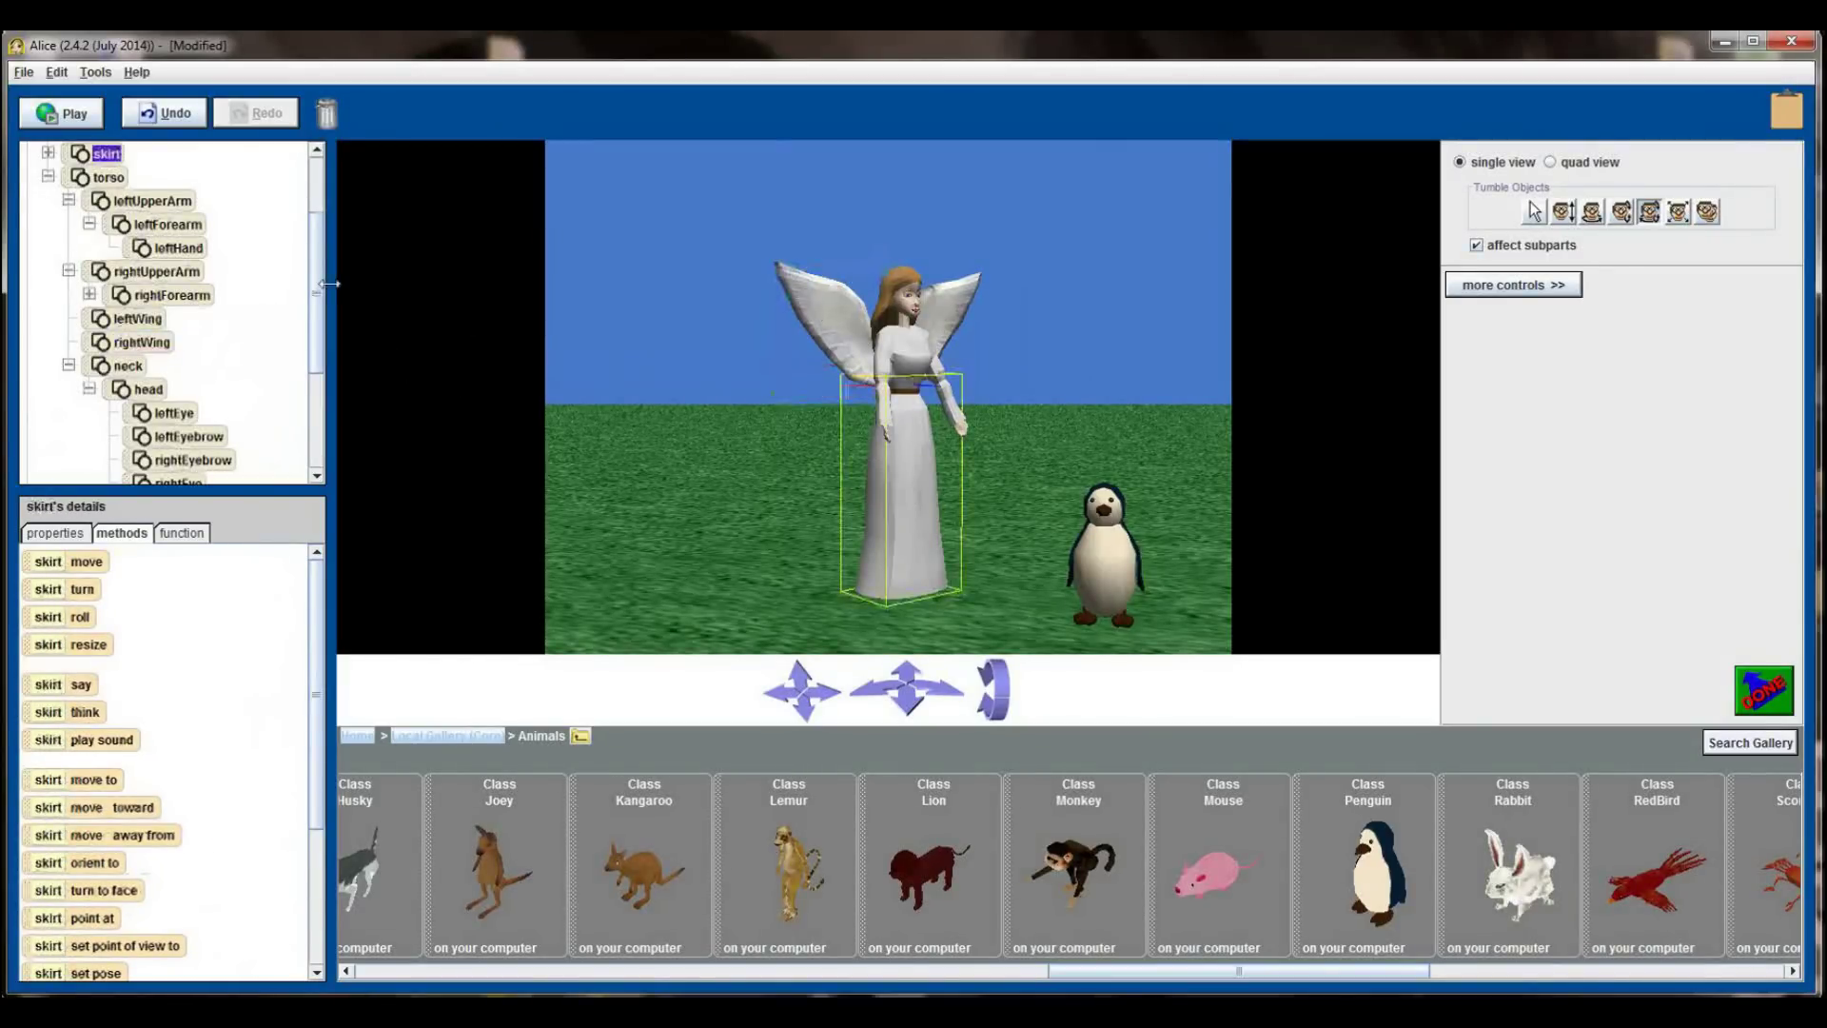
With Move Objects Freely, drag the angel's leftWing and rightWing off to the right.
scroll(320, 295, up, 2)
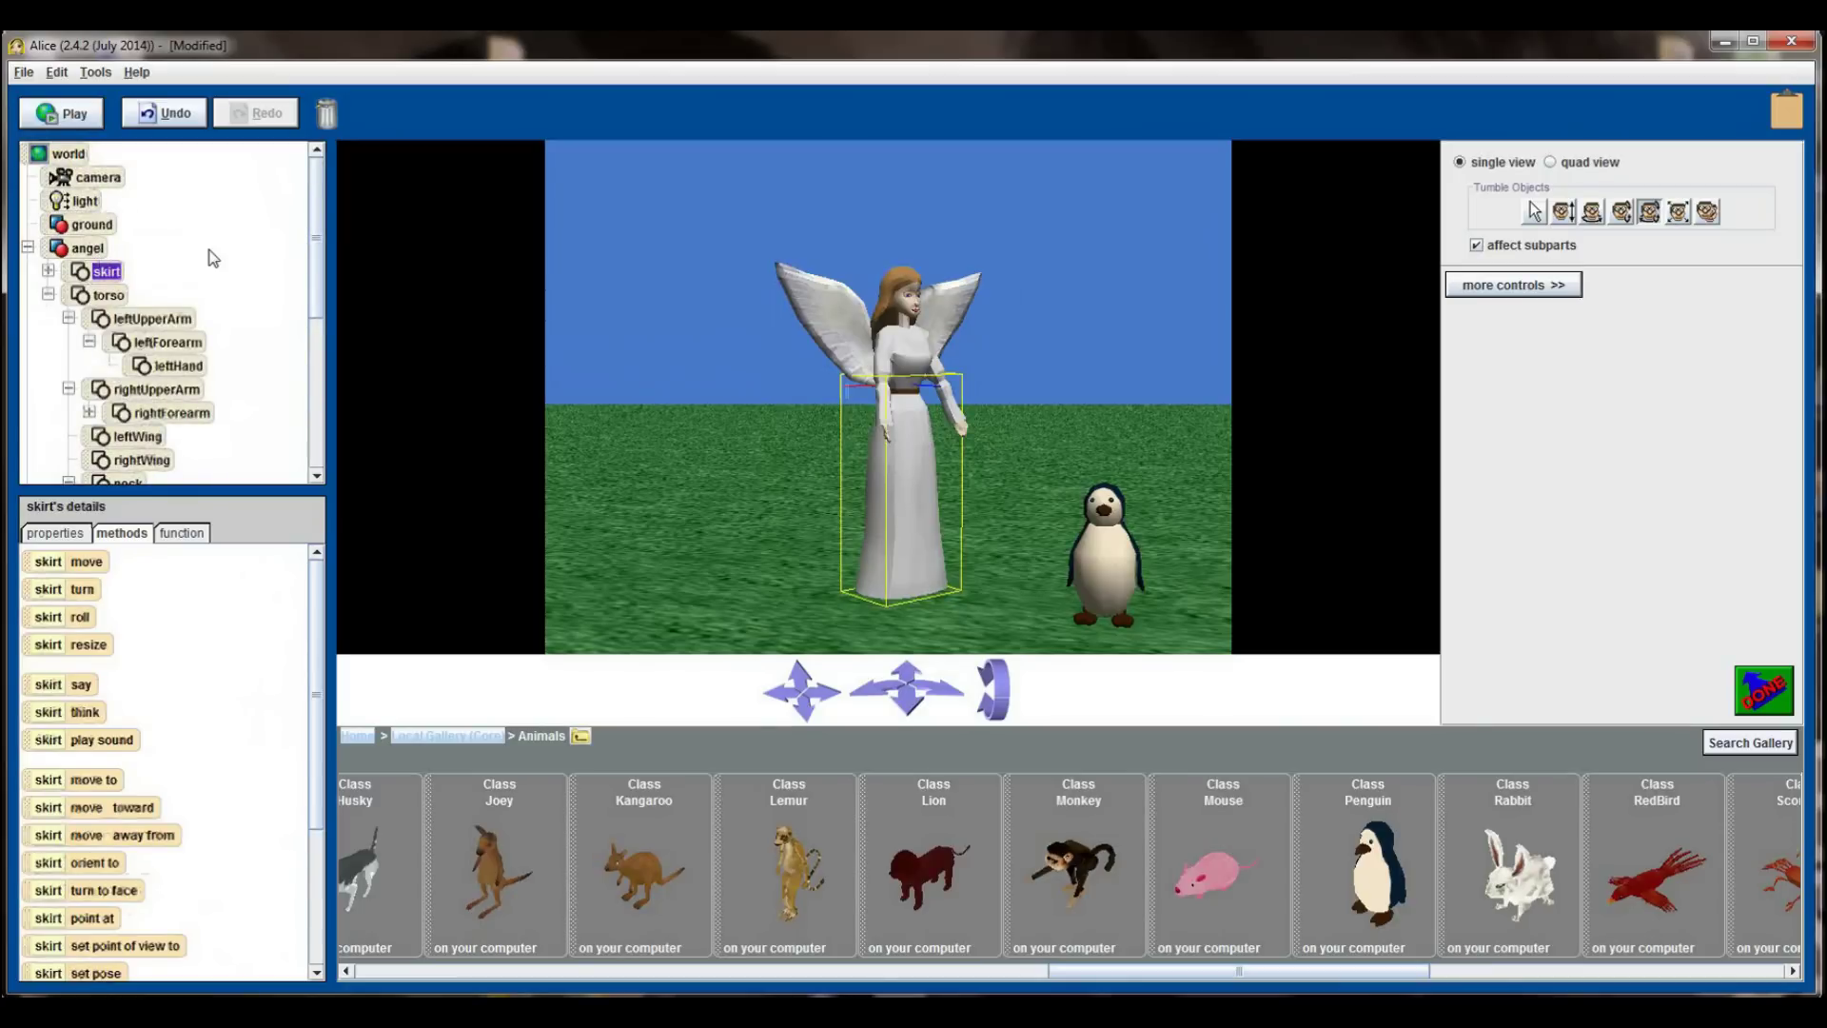
scroll(319, 276, down, 2)
drag(323, 302, 323, 312)
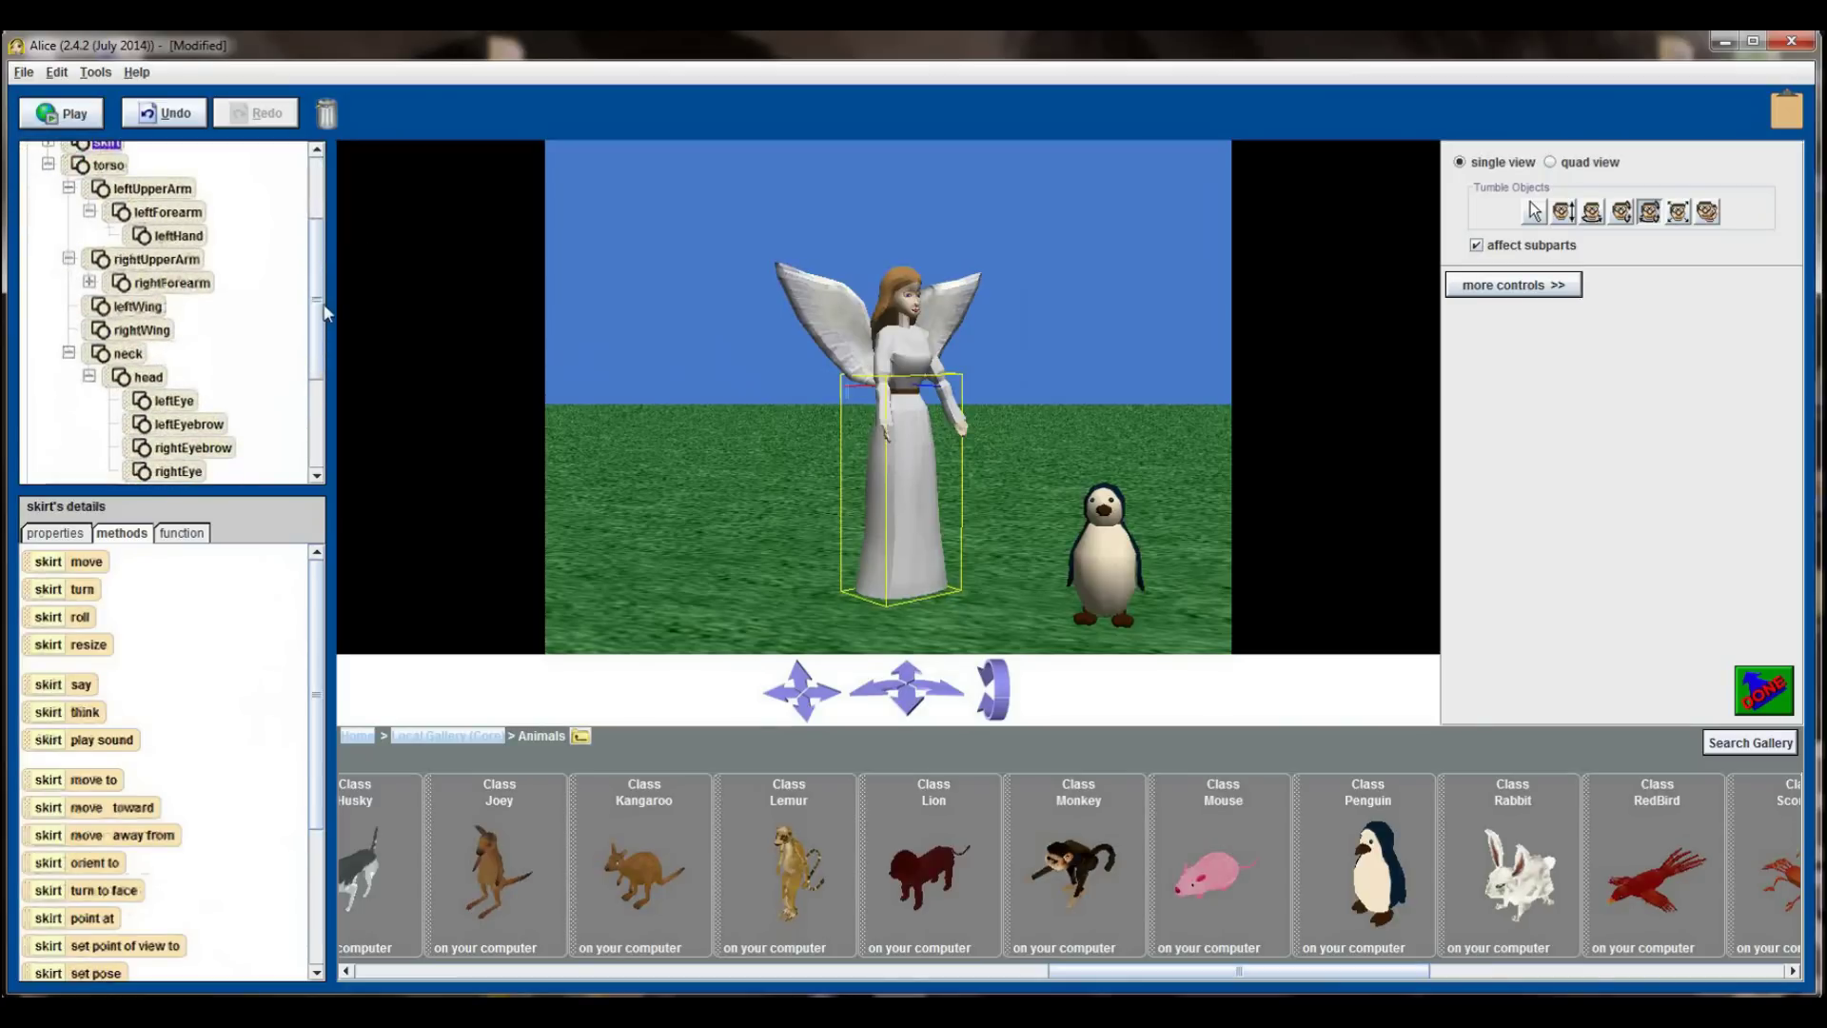
click(138, 307)
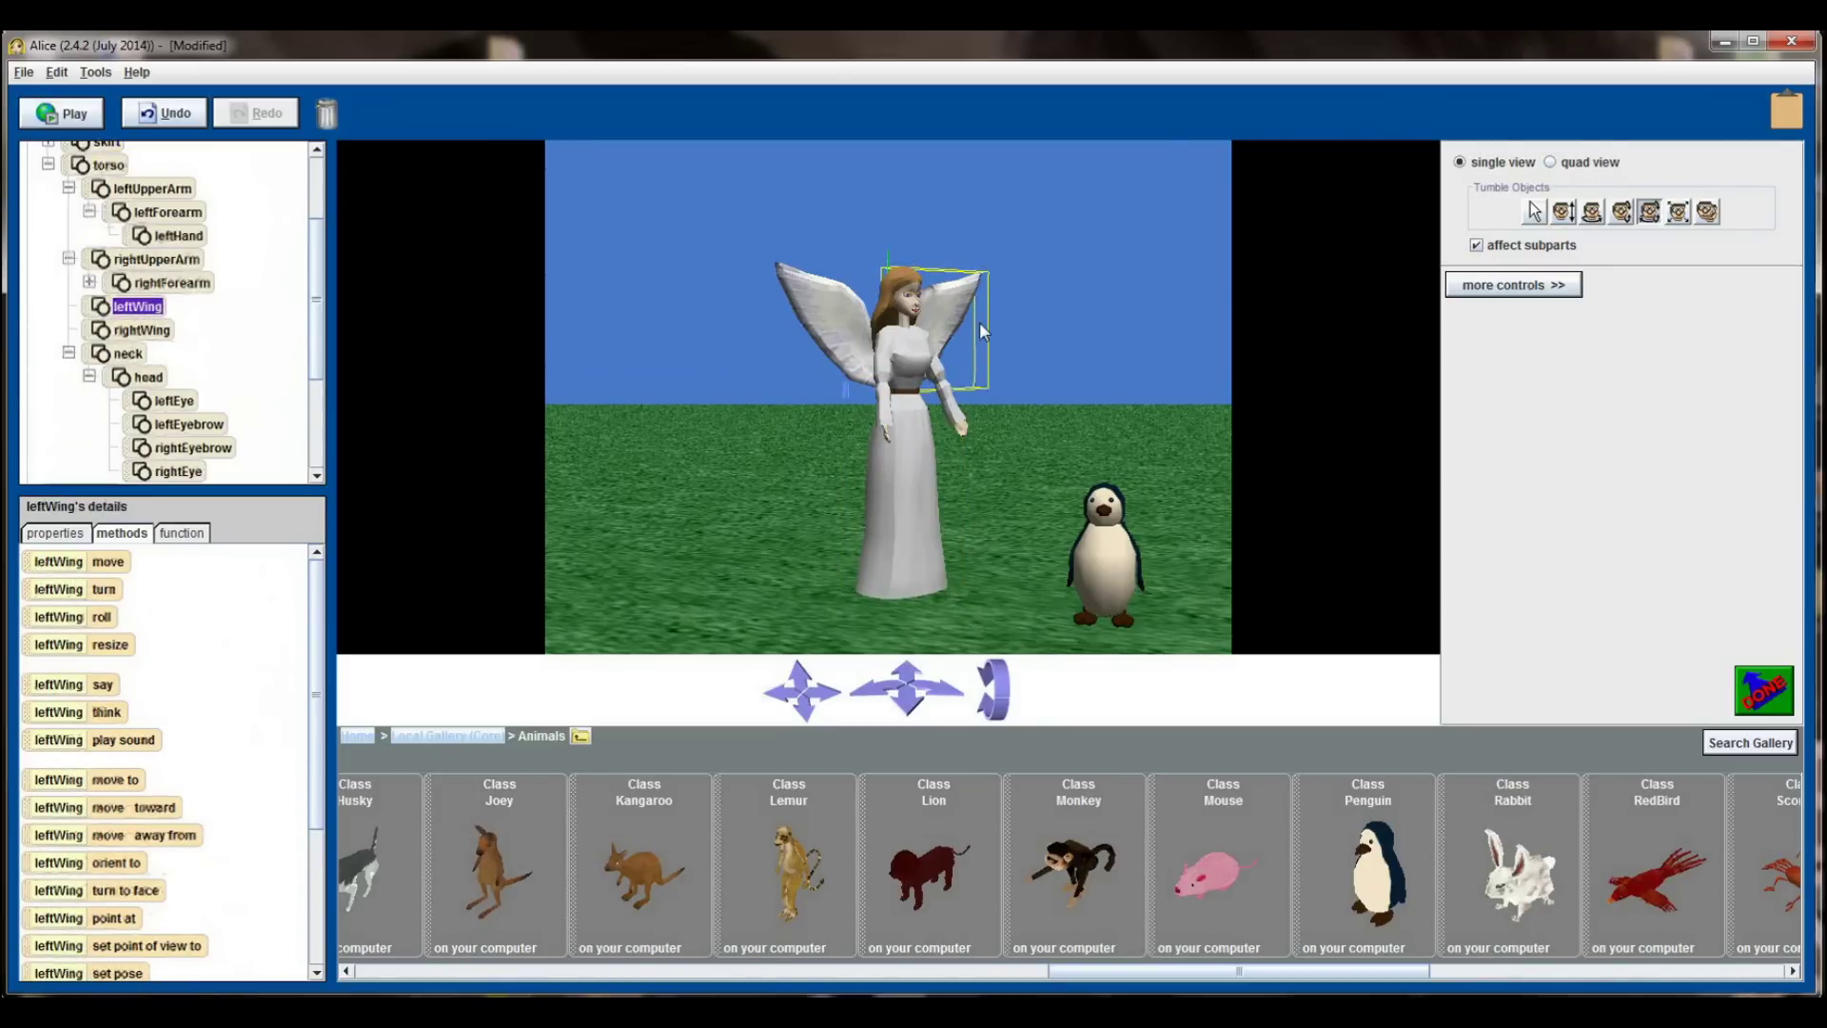
click(1536, 211)
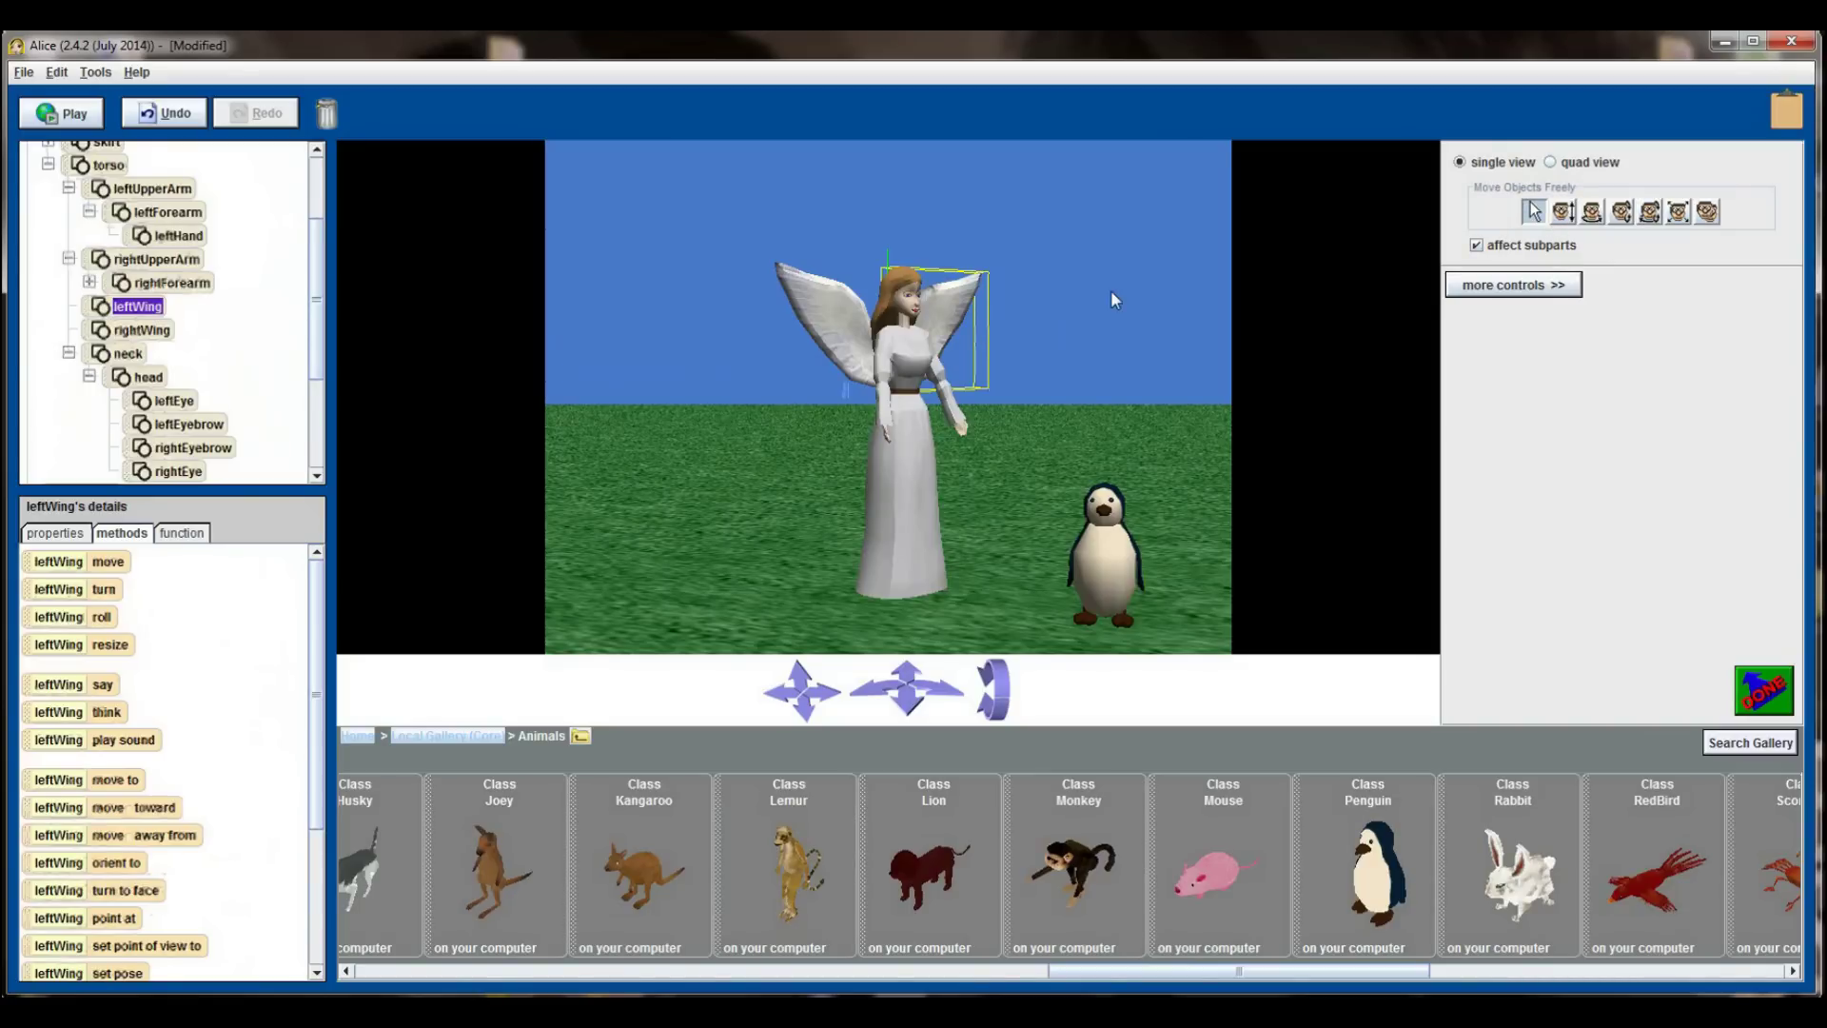
drag(973, 306, 1194, 306)
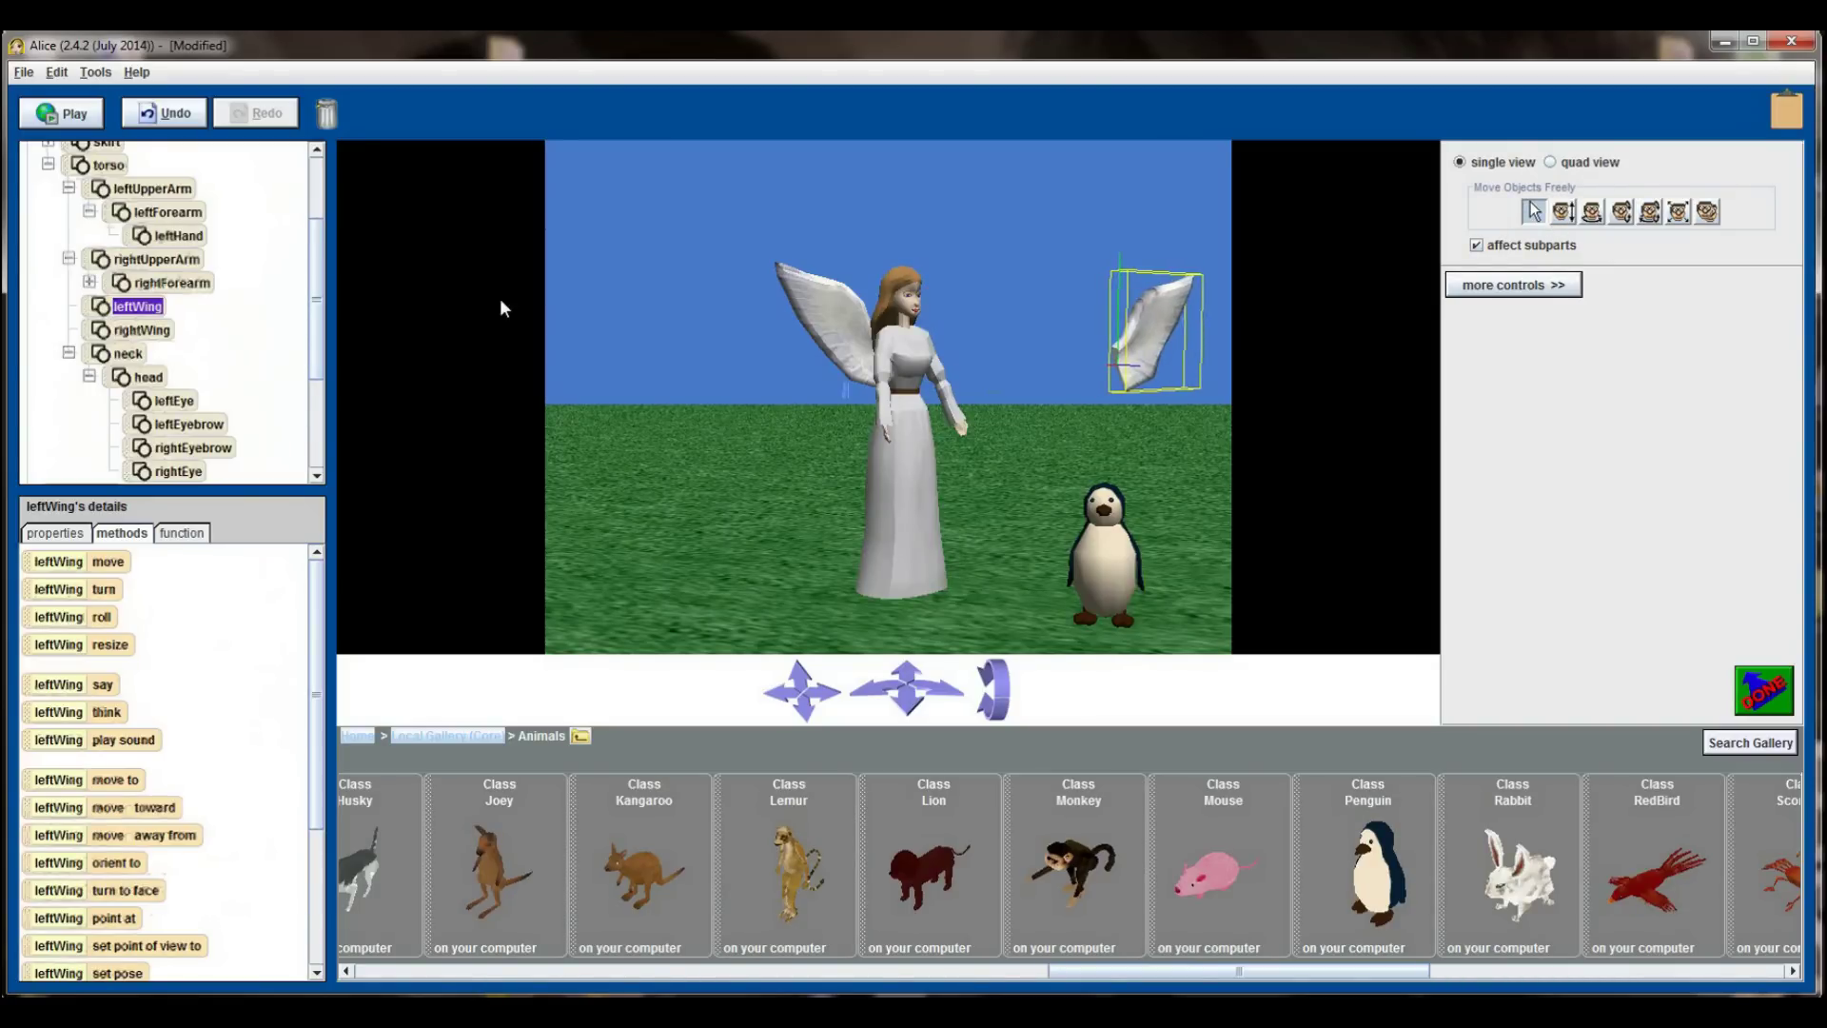
click(843, 316)
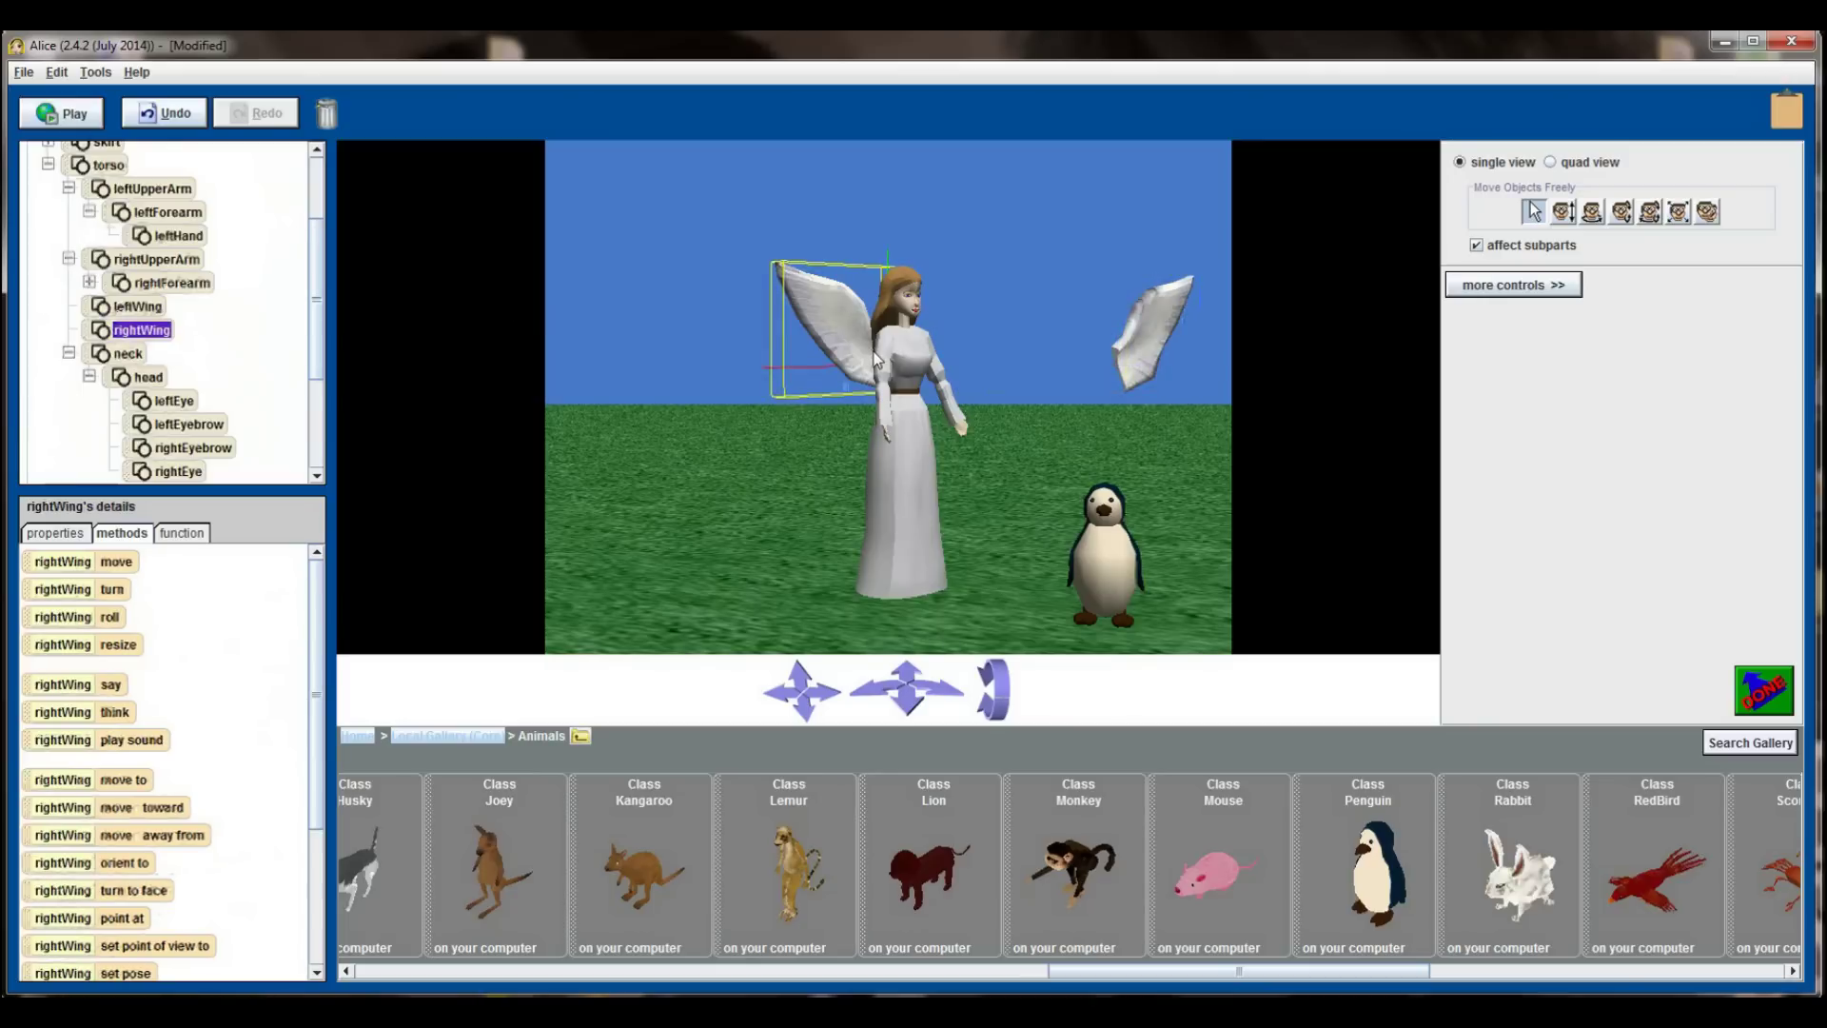
drag(820, 335, 1206, 335)
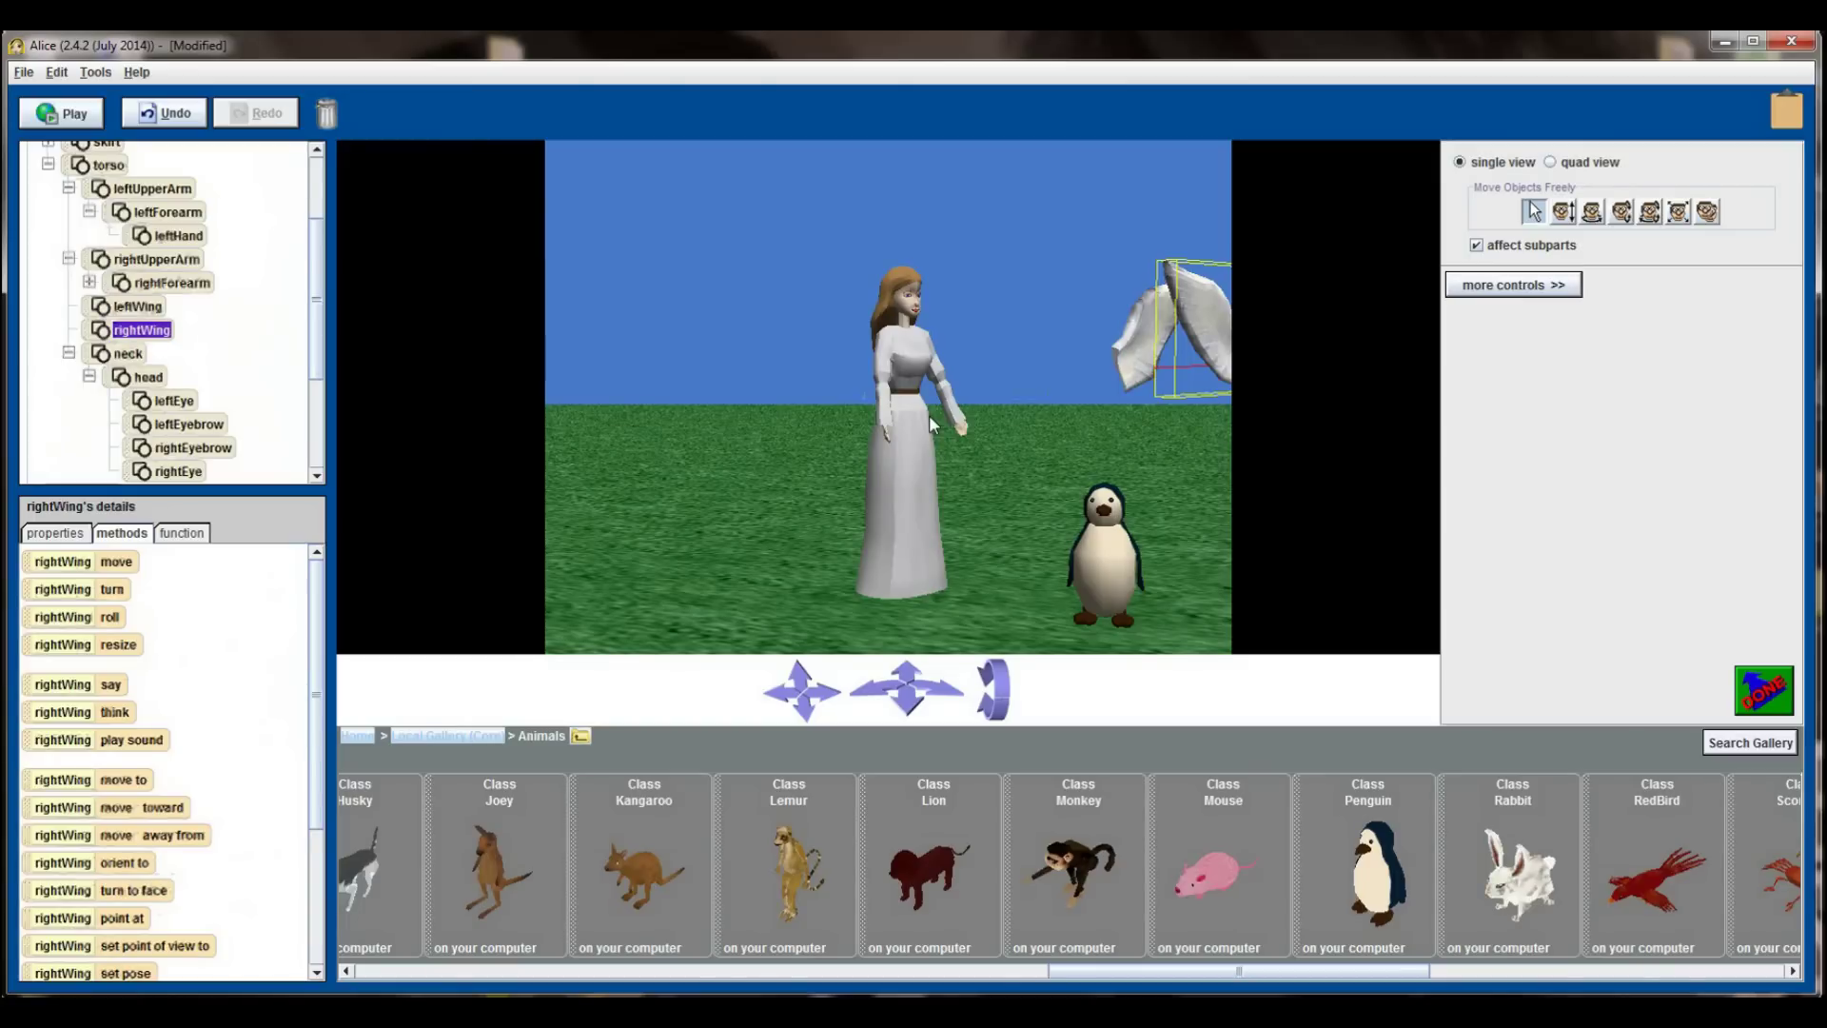
Undo both wing moves with Ctrl+Z so the wings return to the angel.
key(ctrl+z)
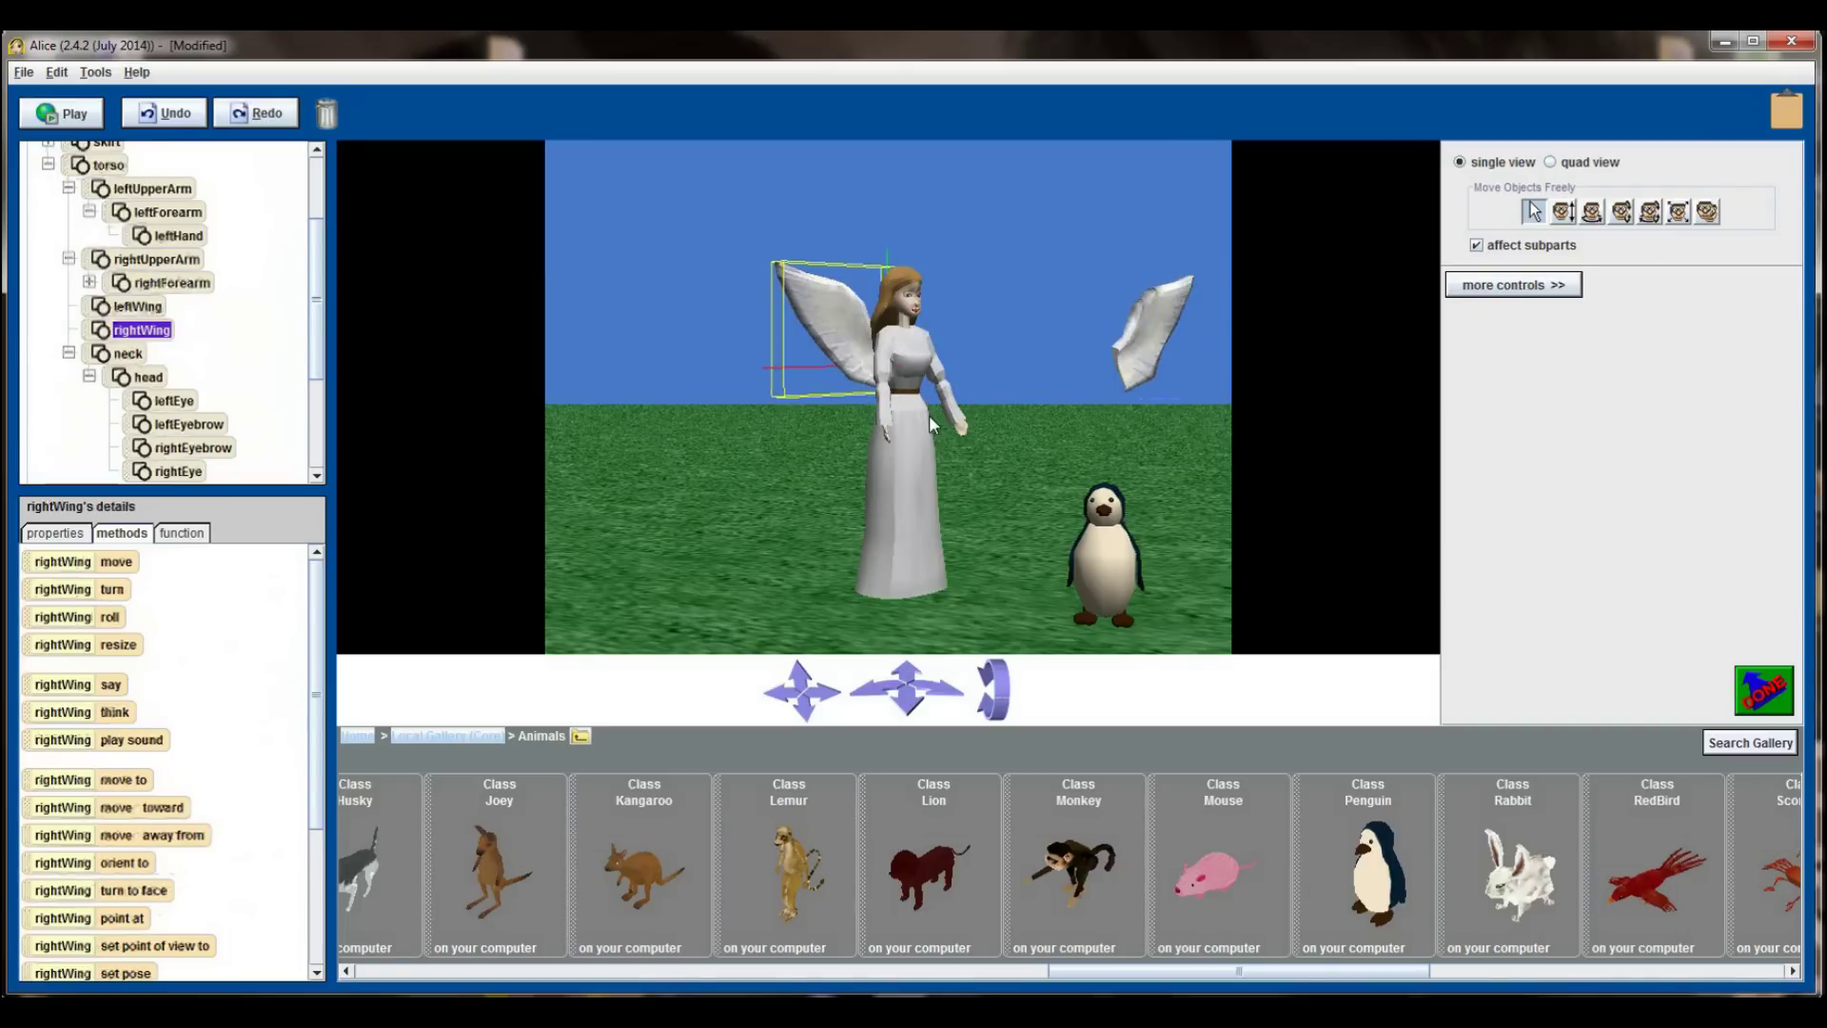
key(ctrl+z)
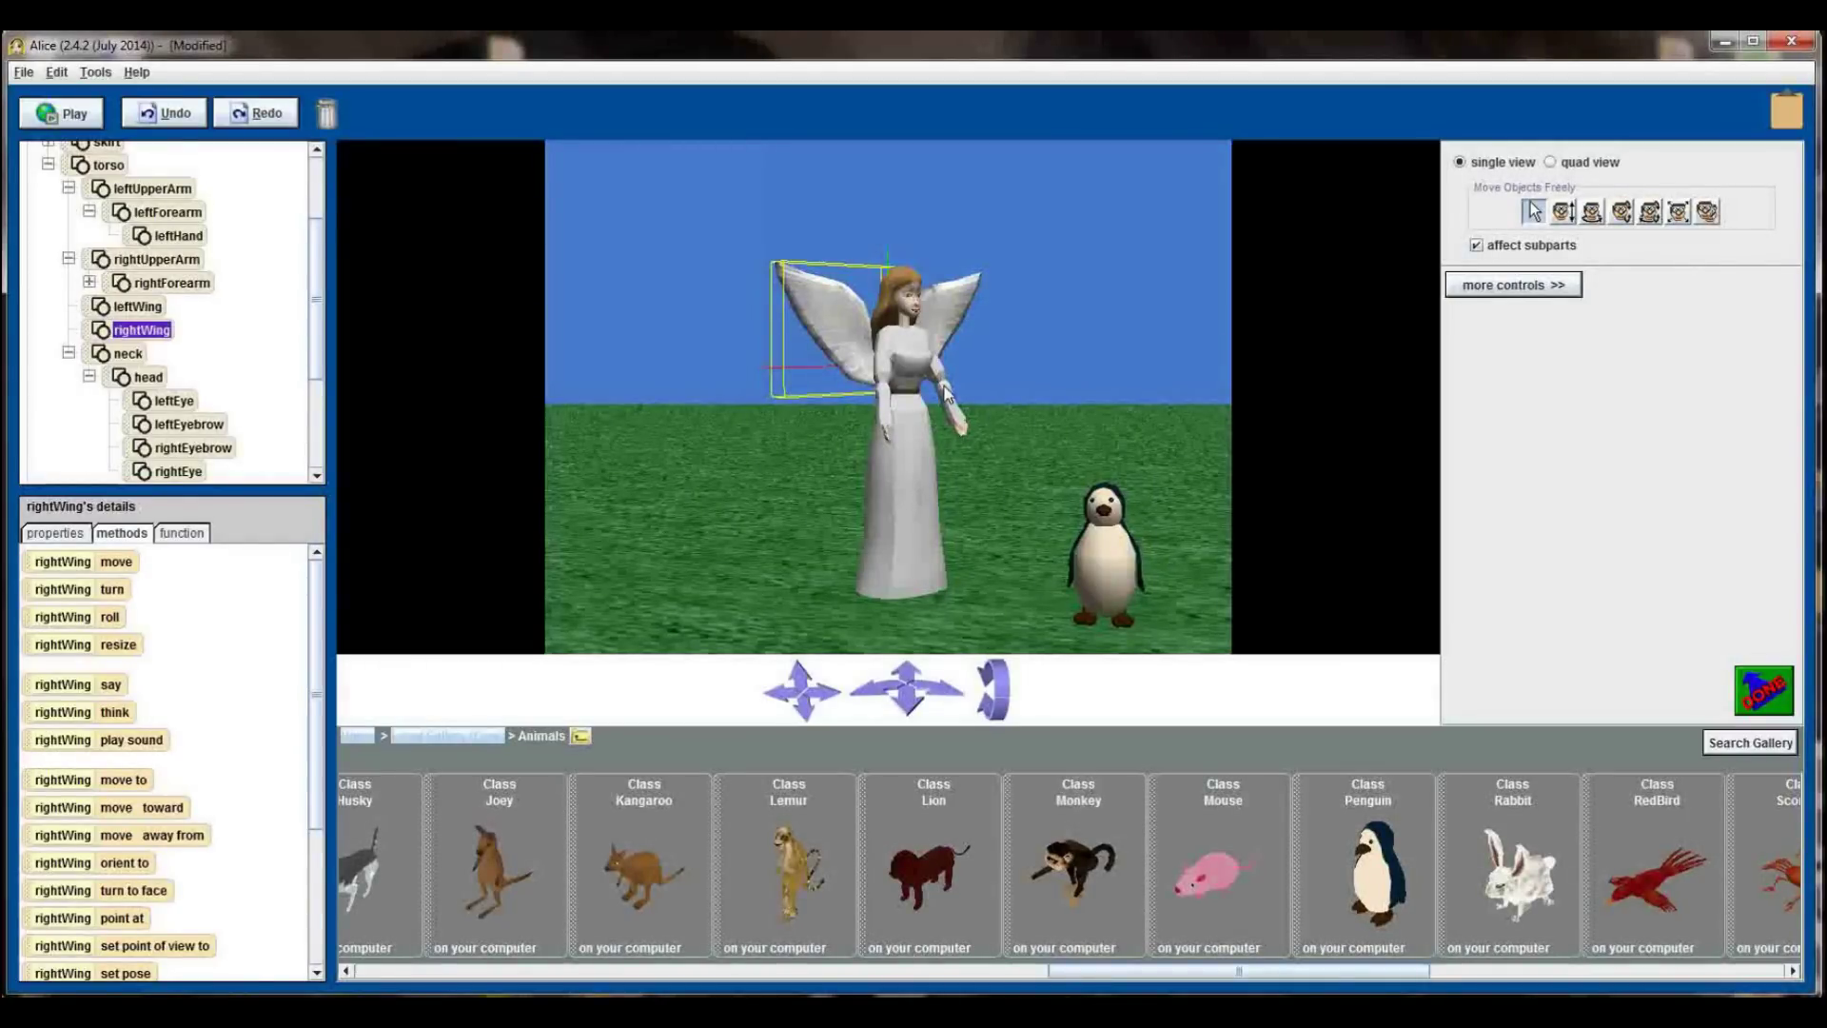
click(142, 378)
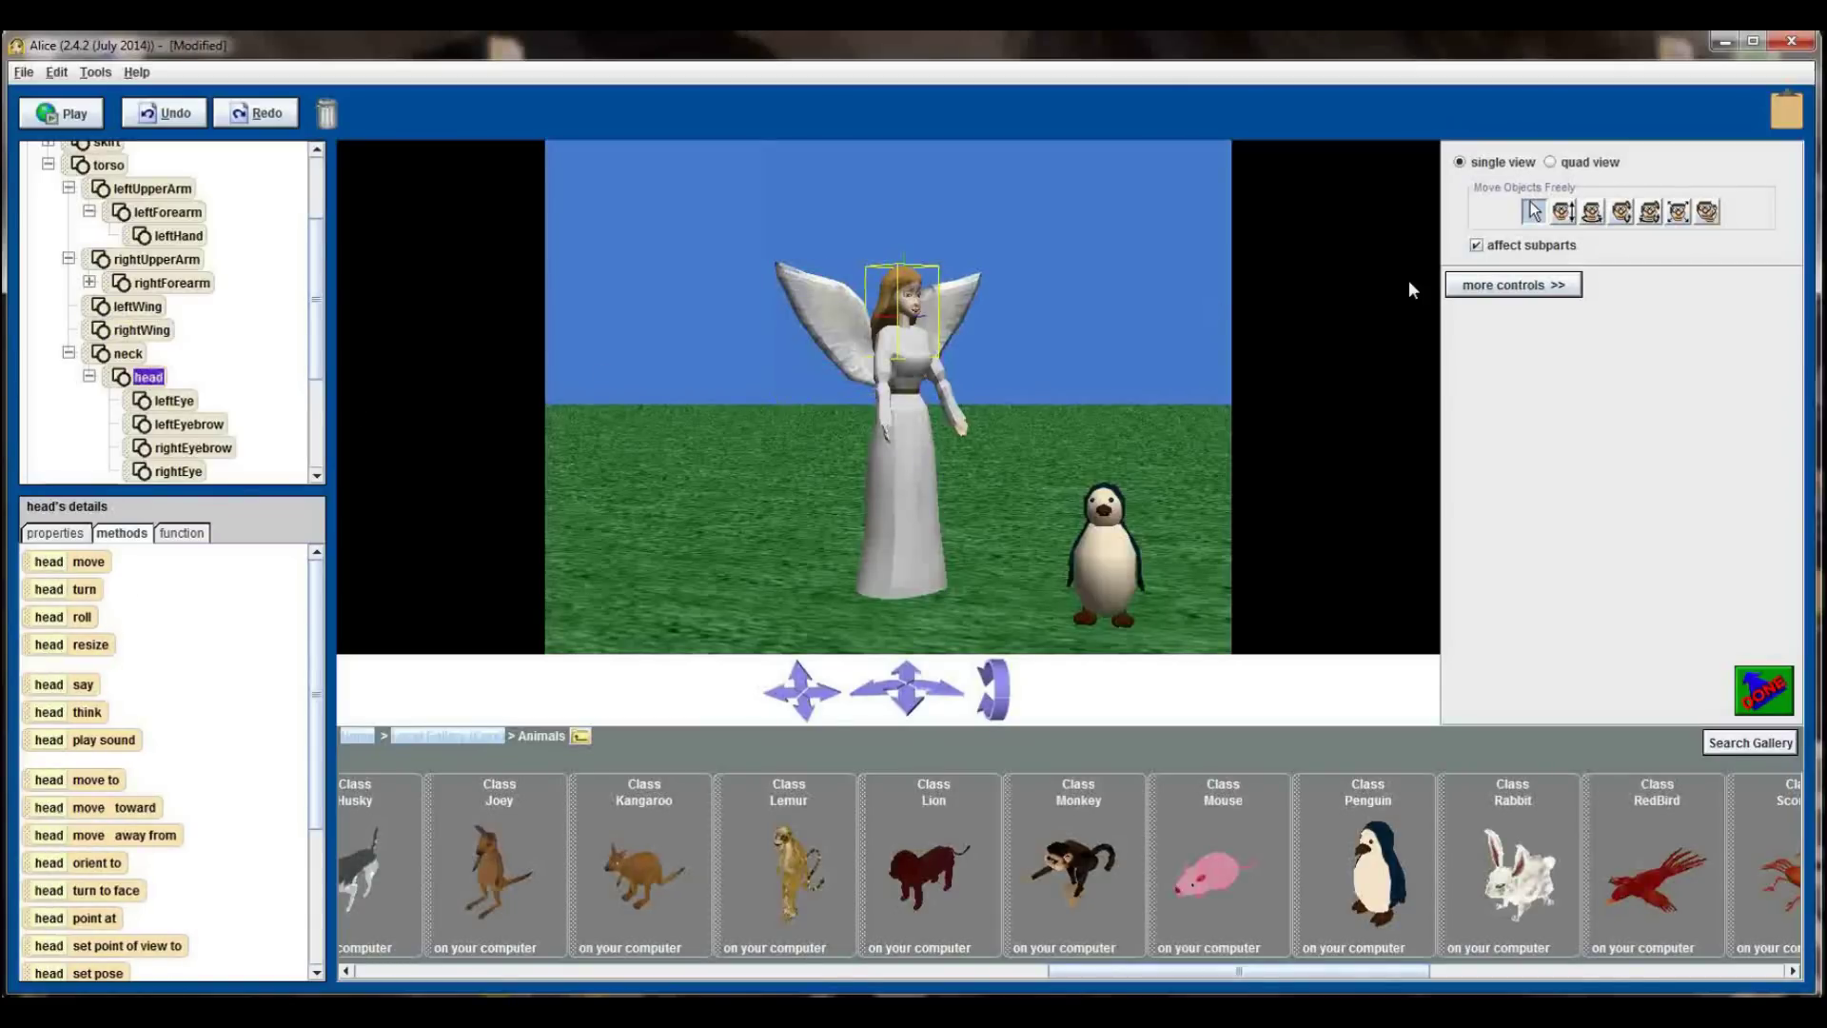
Turn the angel's head slightly to face forward using Turn Objects Left and Right.
click(1595, 218)
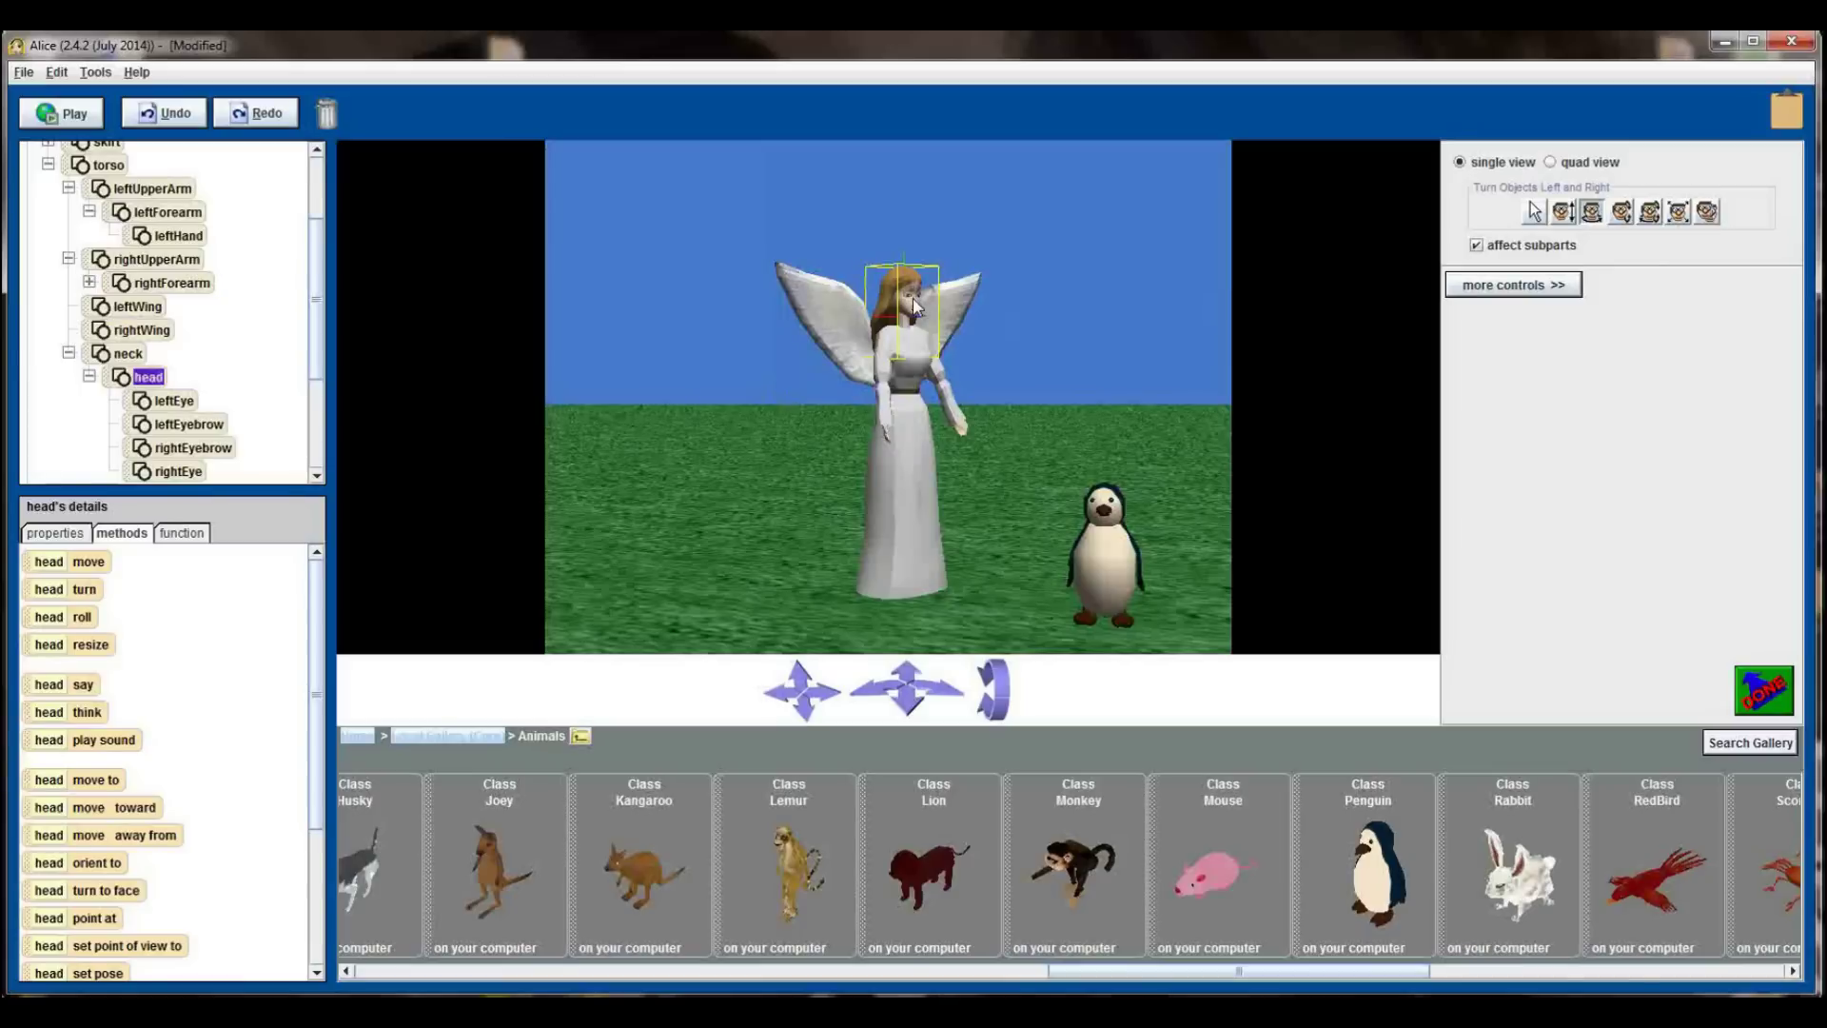
drag(916, 307, 880, 306)
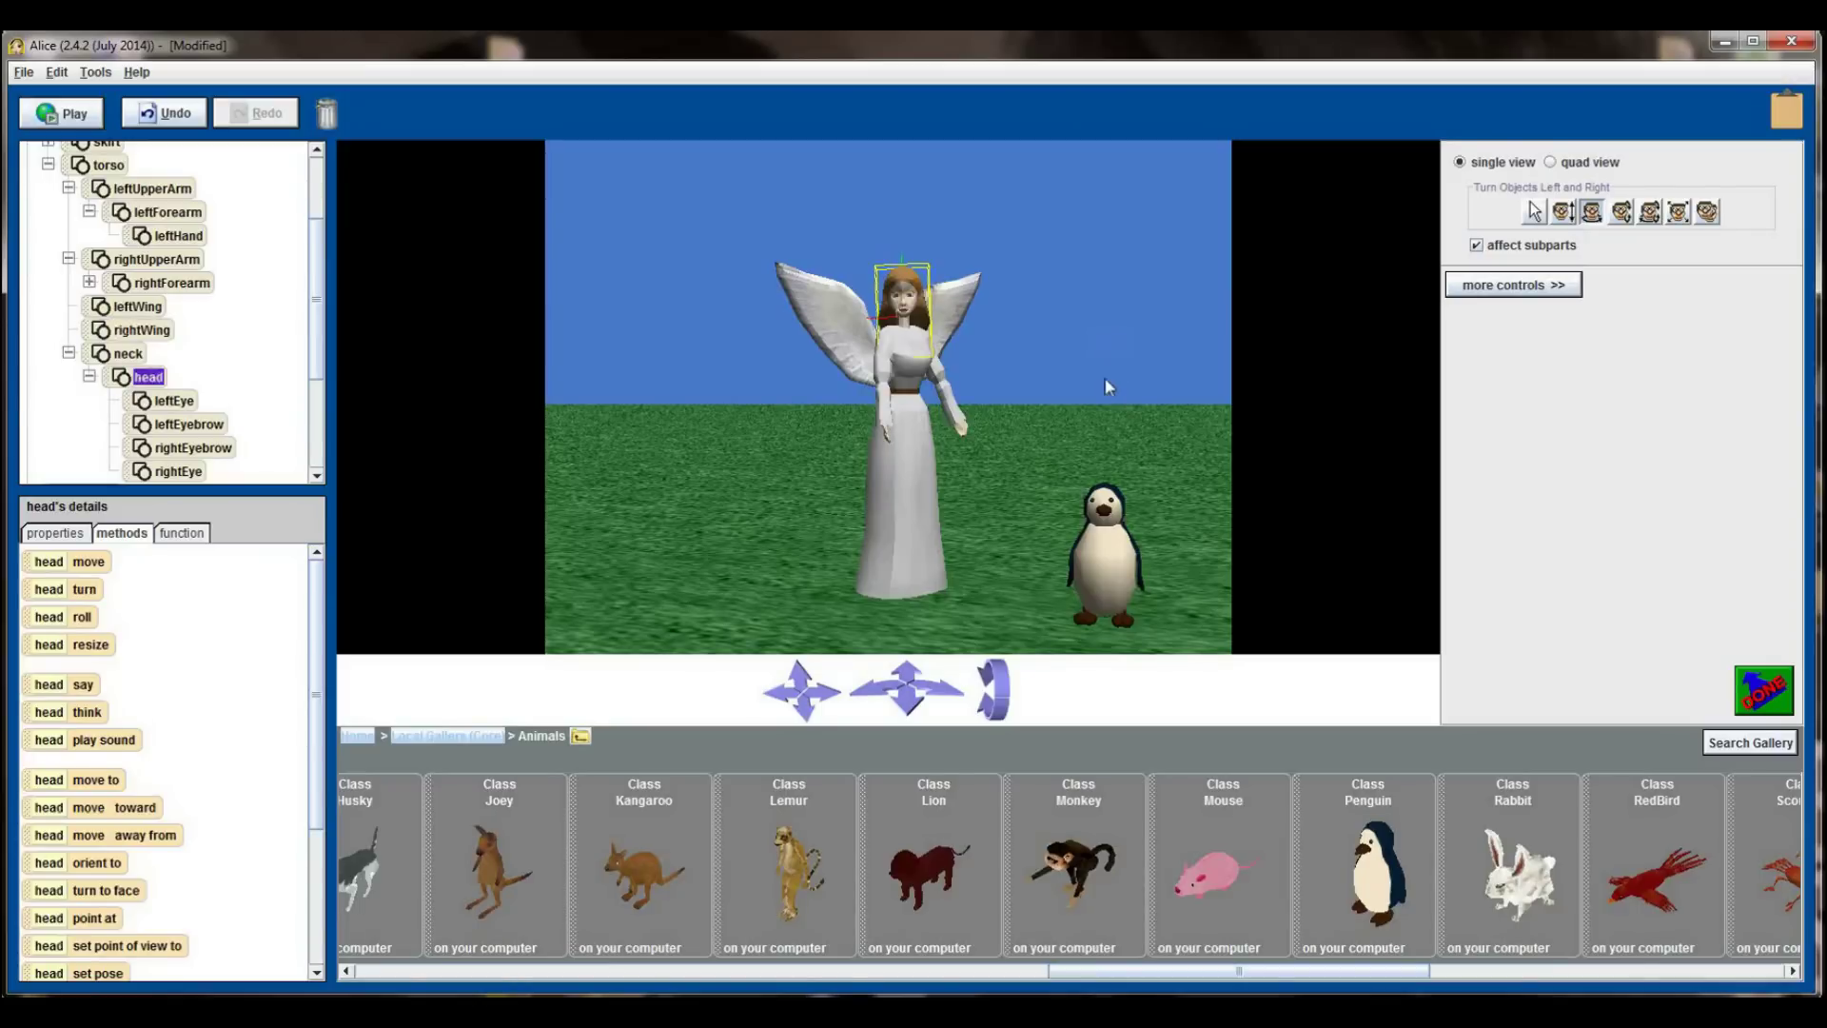
click(1113, 499)
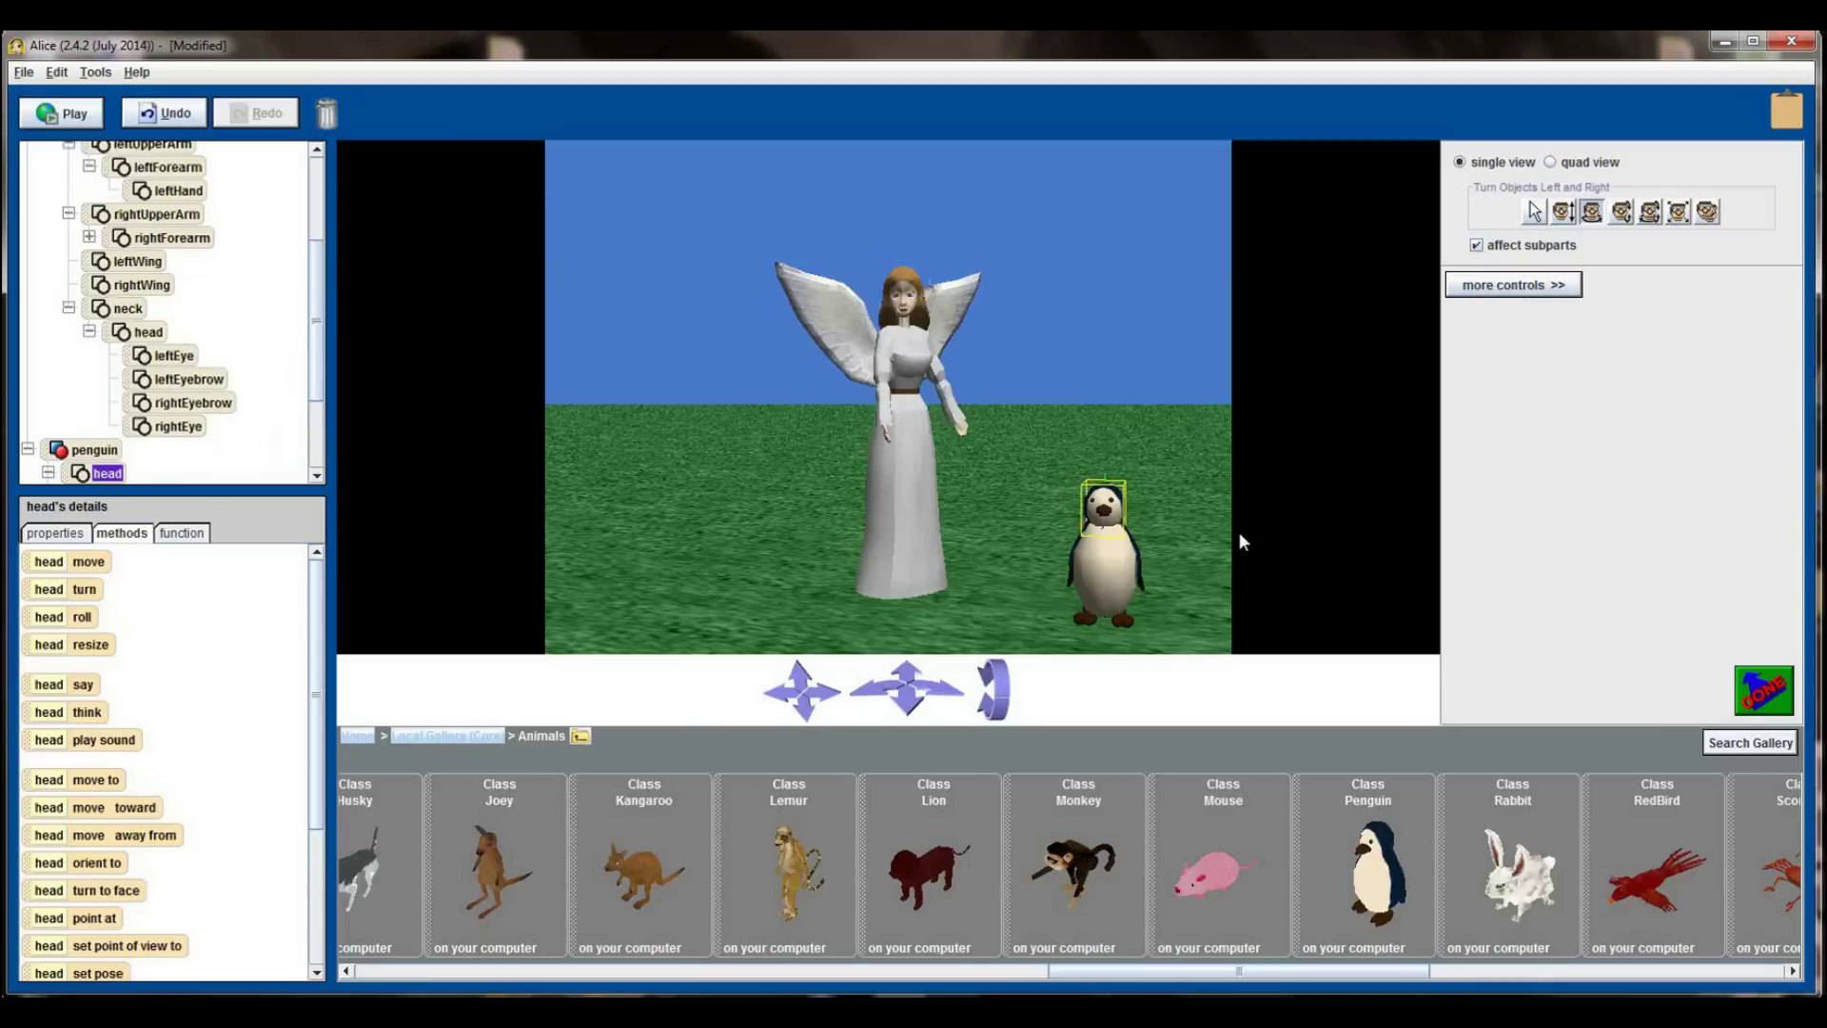
Drag the penguin's head to turn it left toward the angel.
drag(1109, 504, 1061, 506)
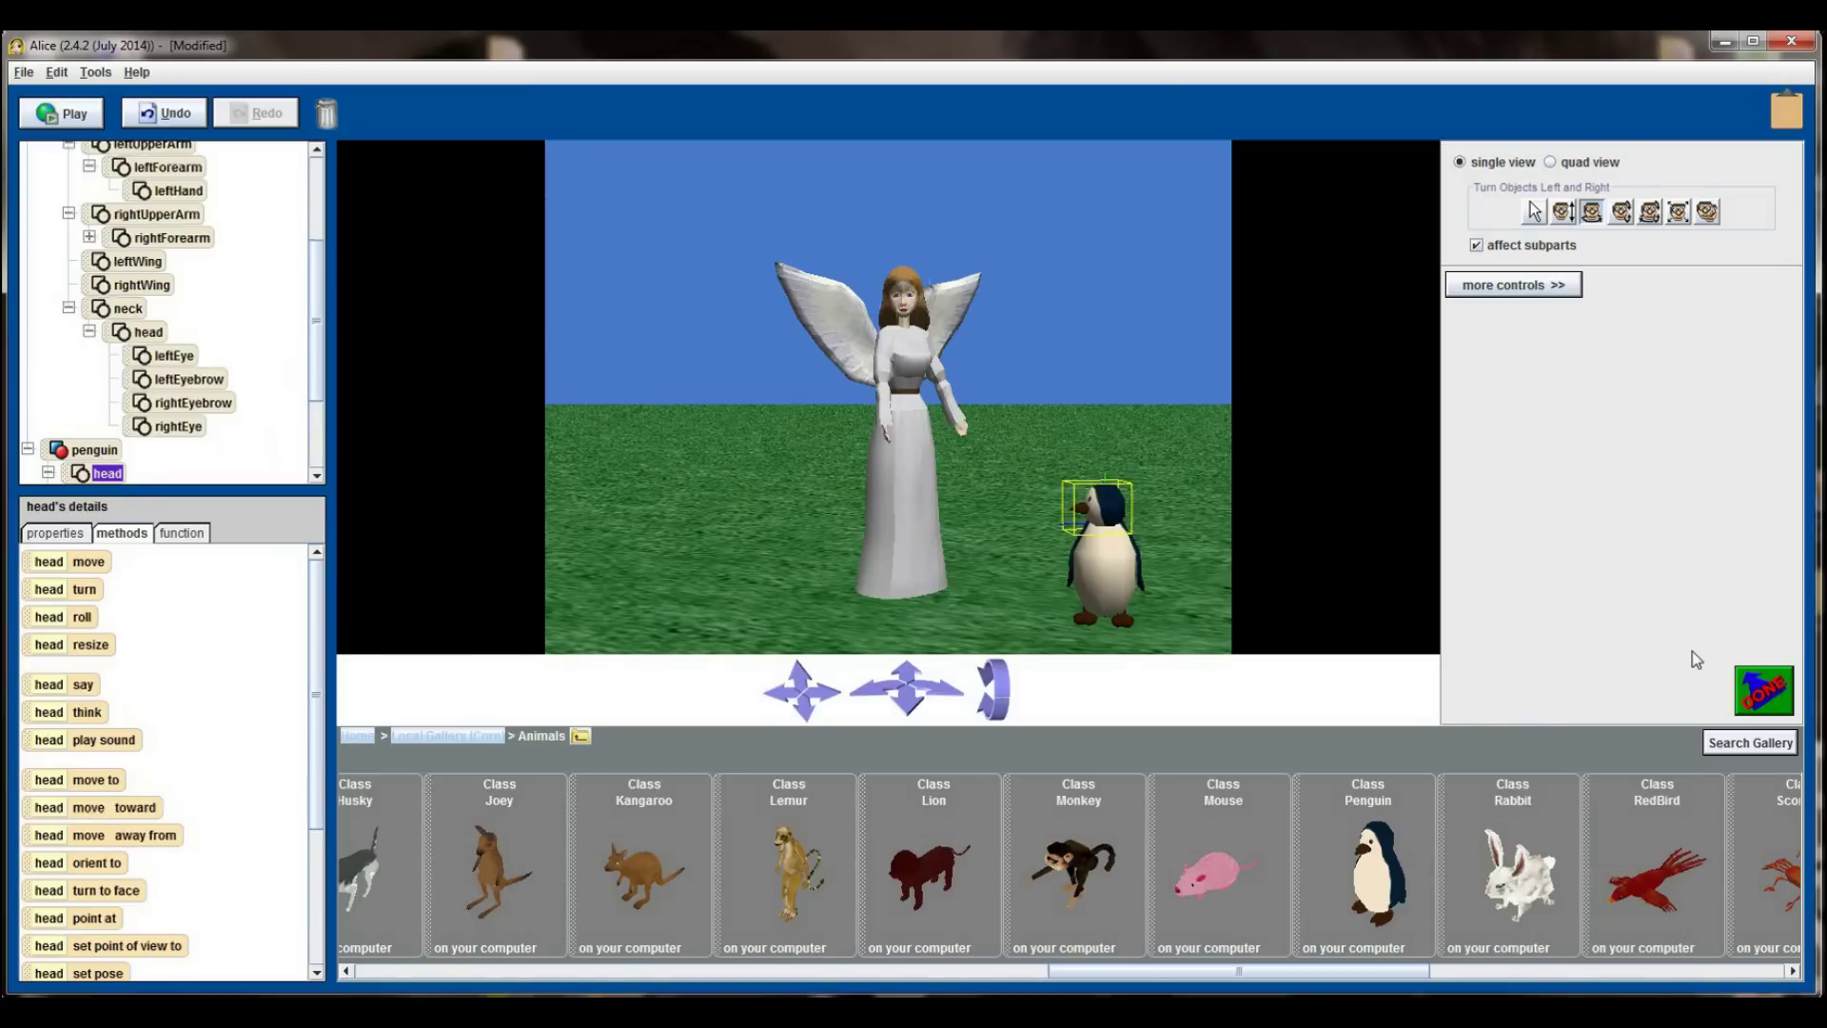
Click DONE to leave scene setup.
click(1747, 687)
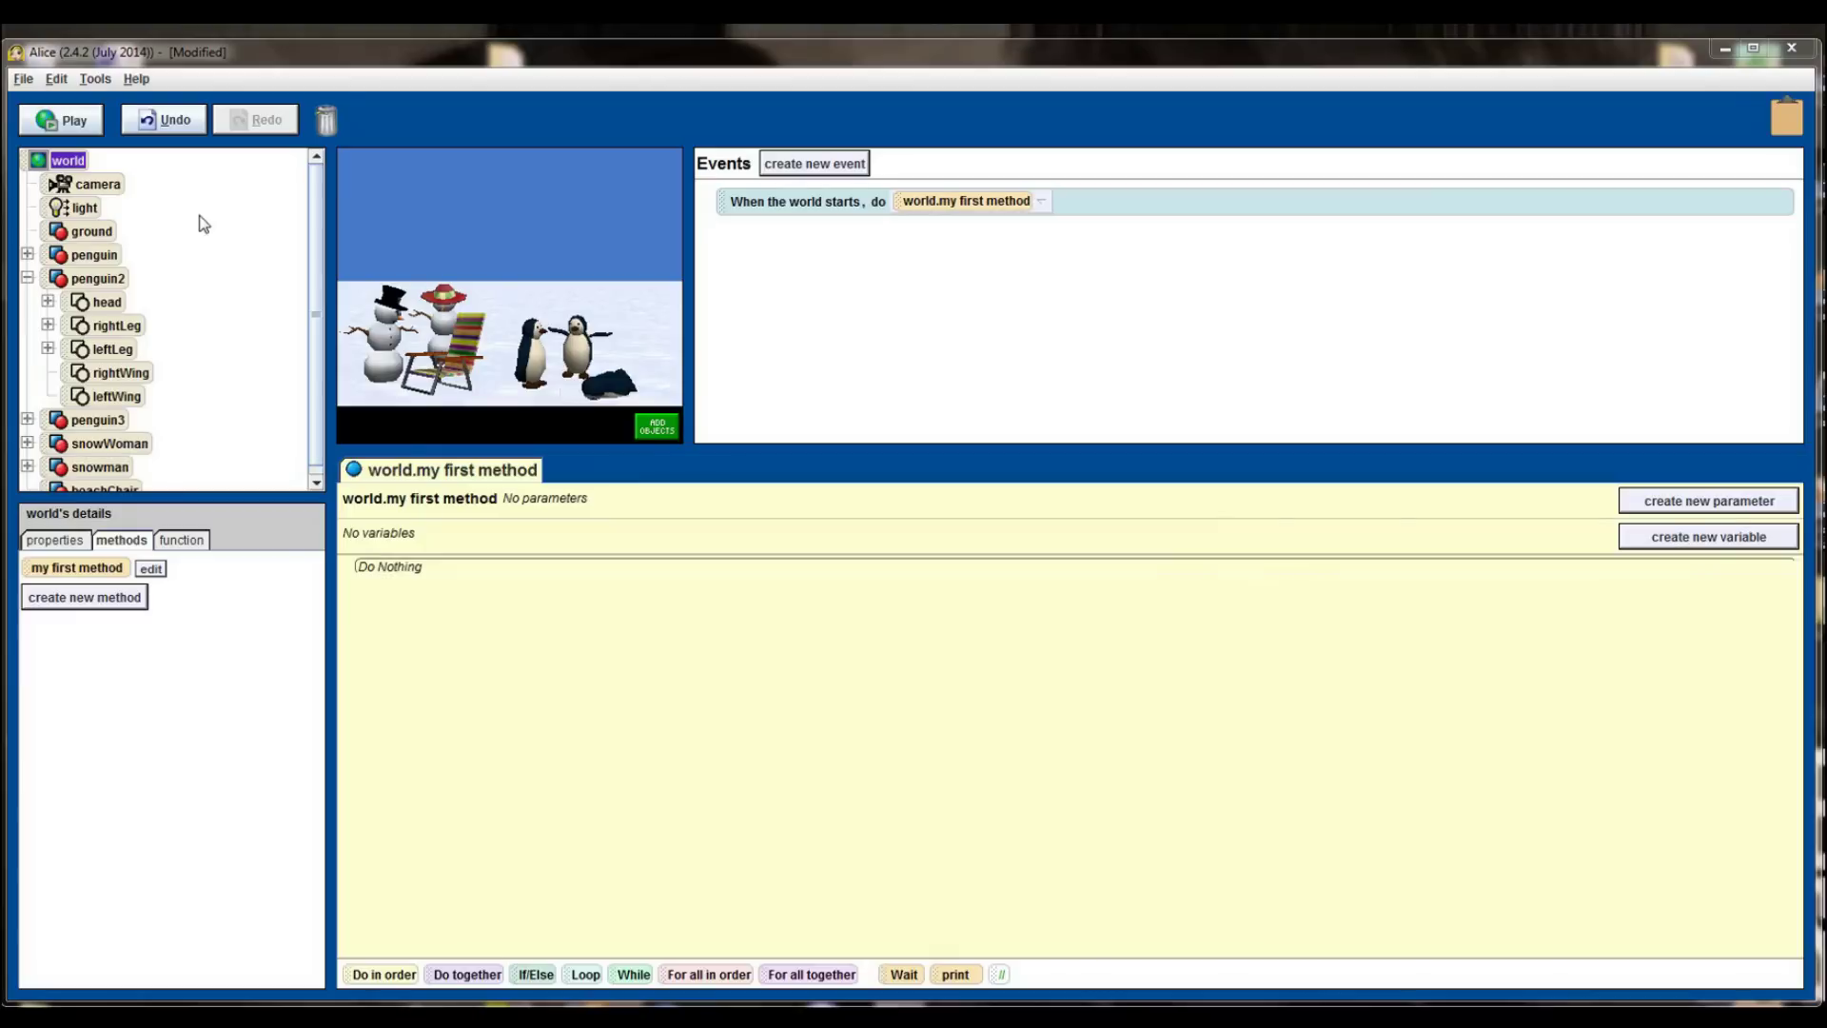
Play the snow world and move its Alice World window down and right.
click(75, 121)
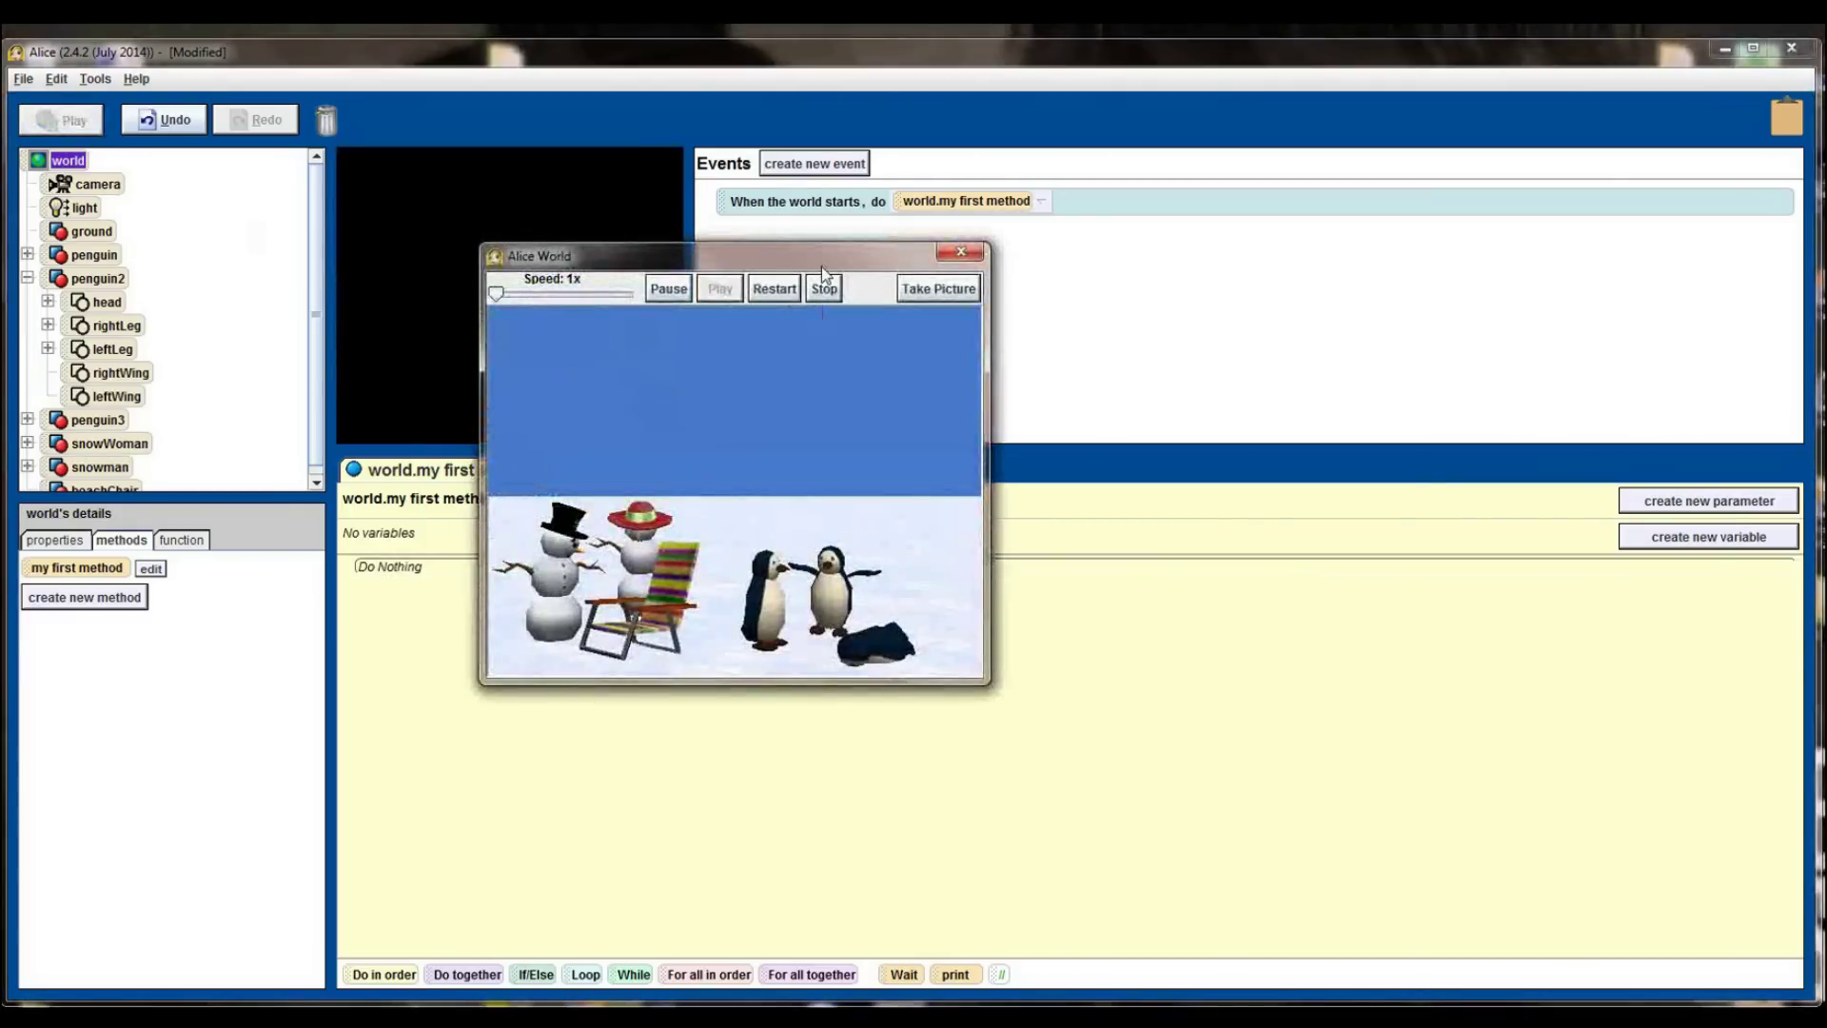
drag(822, 268, 1011, 314)
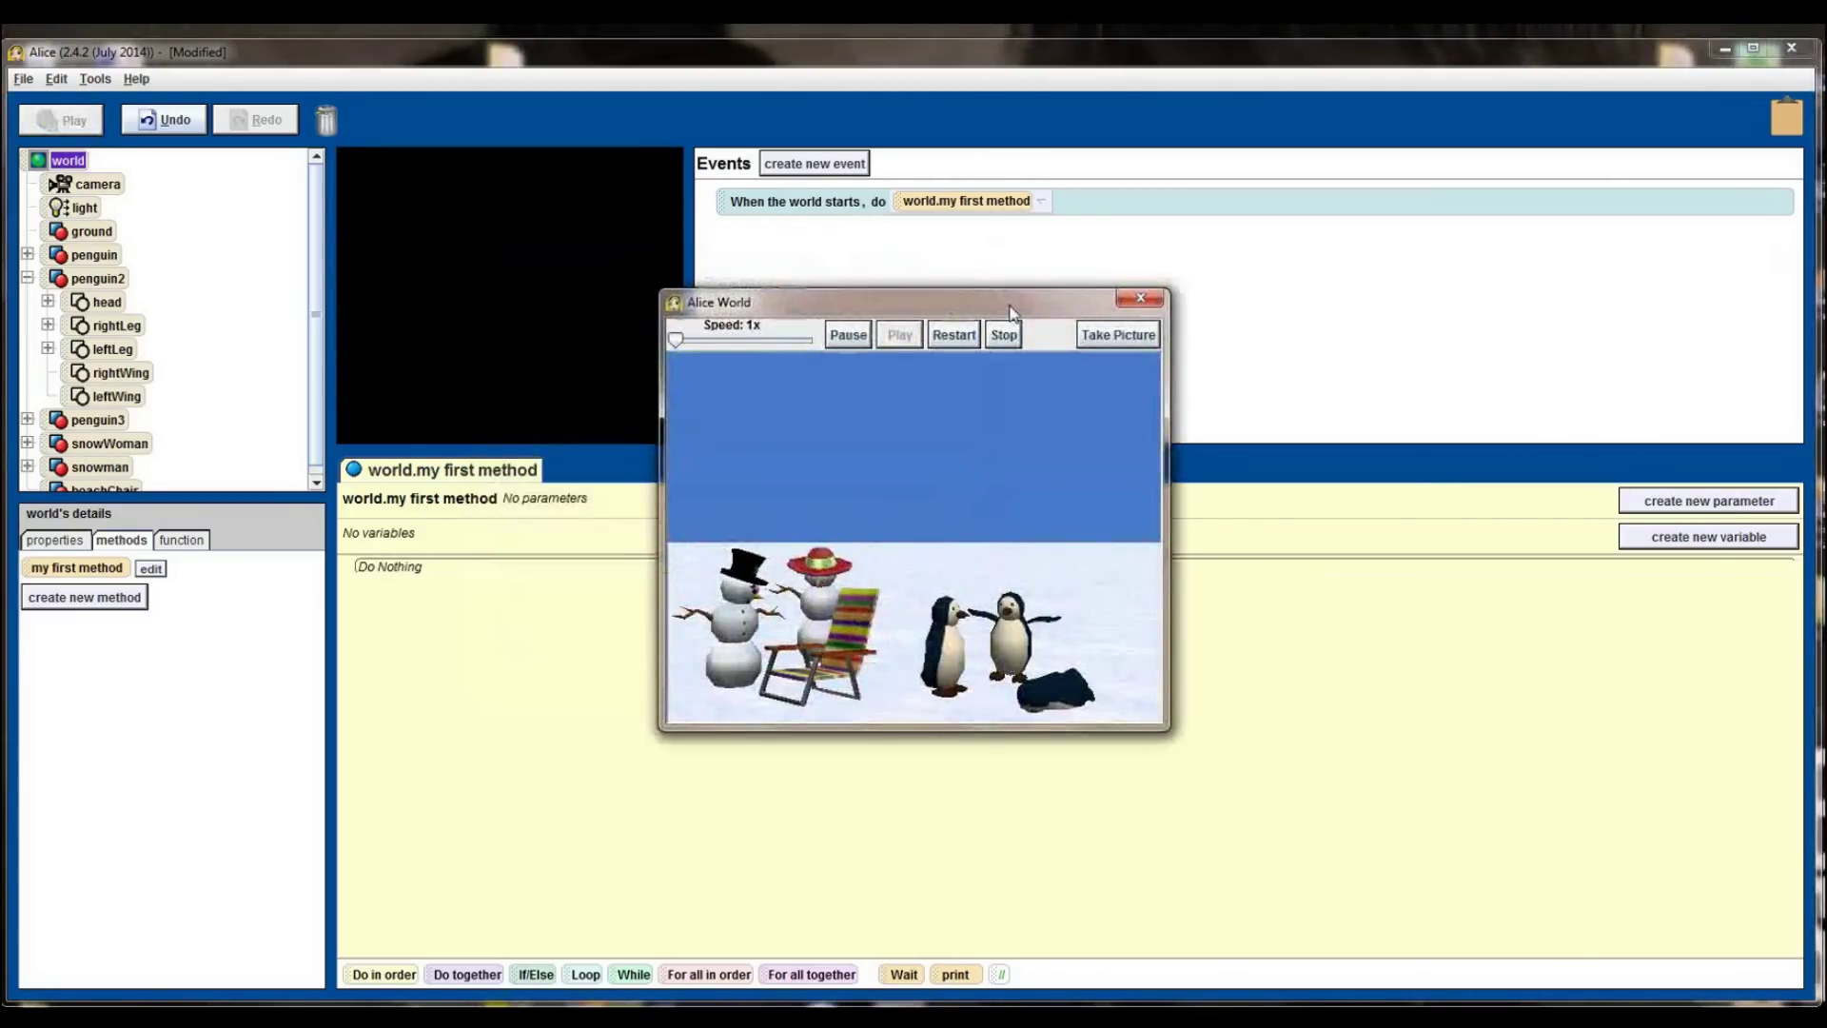